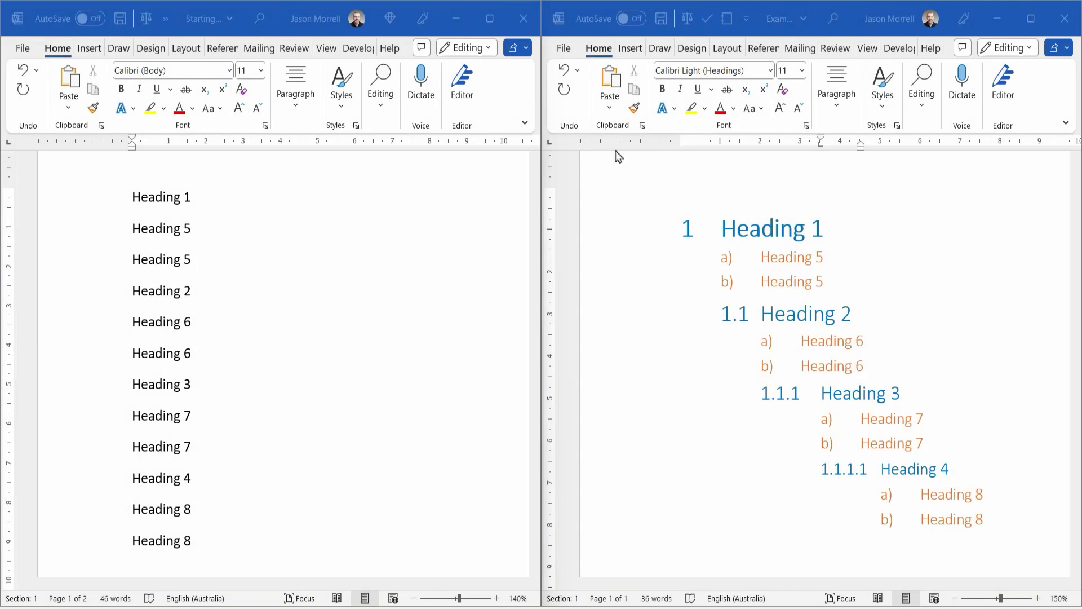
- Maximize the document, select the twelve heading lines, and start defining a new multilevel list
{"action": "left_click", "coordinate": [490, 21]}
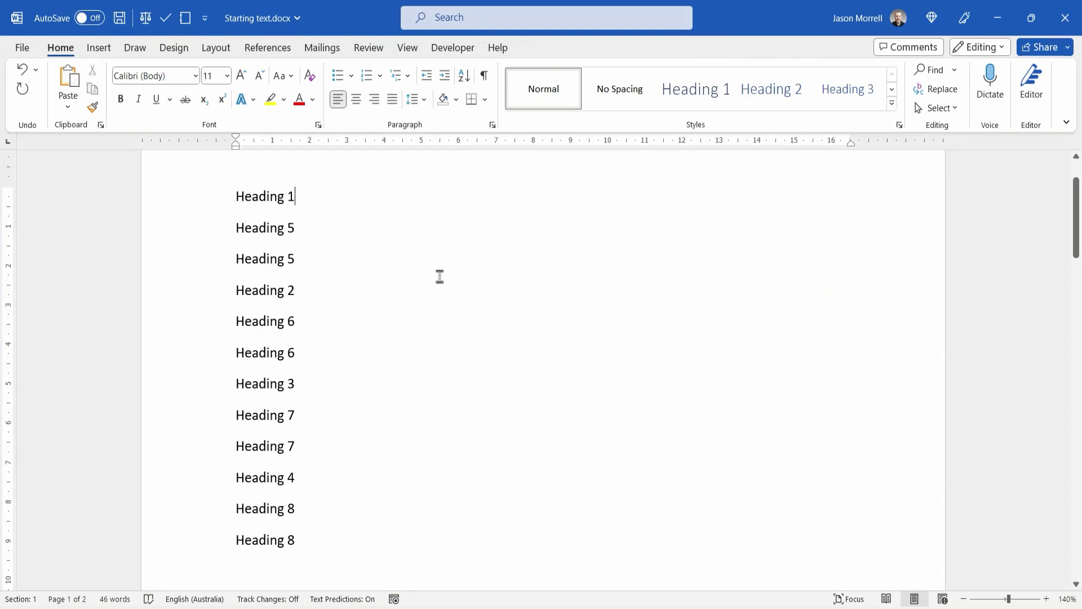
{"action": "triple_click", "coordinate": [220, 204]}
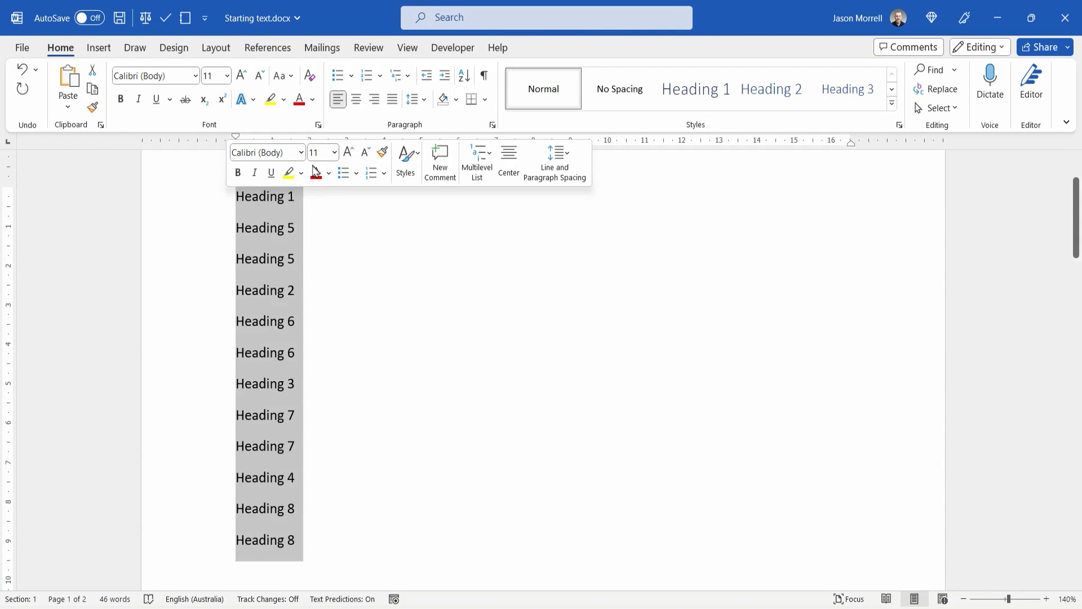
{"action": "left_click", "coordinate": [408, 77]}
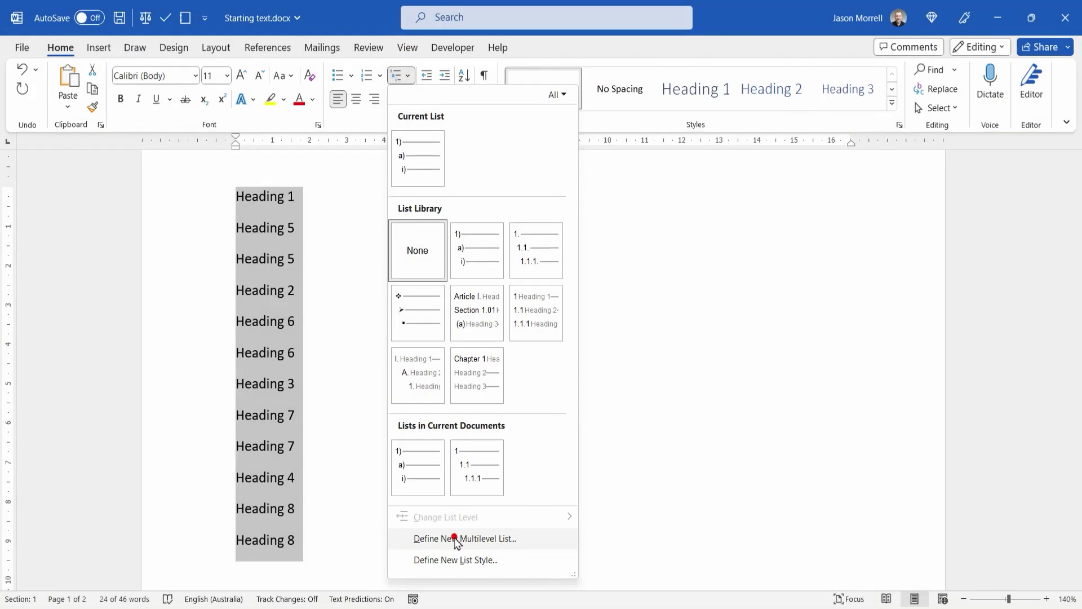
{"action": "left_click", "coordinate": [456, 539]}
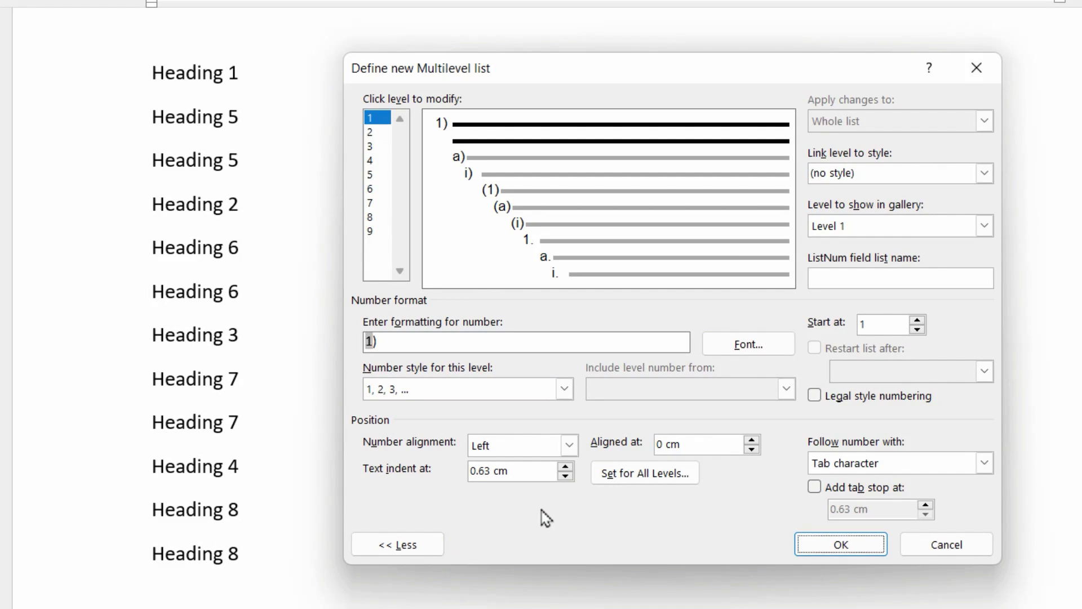
- Replace level 1's number format with plain 1, 2, 3 numbering
{"action": "left_click_drag", "start_coordinate": [422, 342], "coordinate": [341, 342]}
{"action": "key", "text": "BackSpace"}
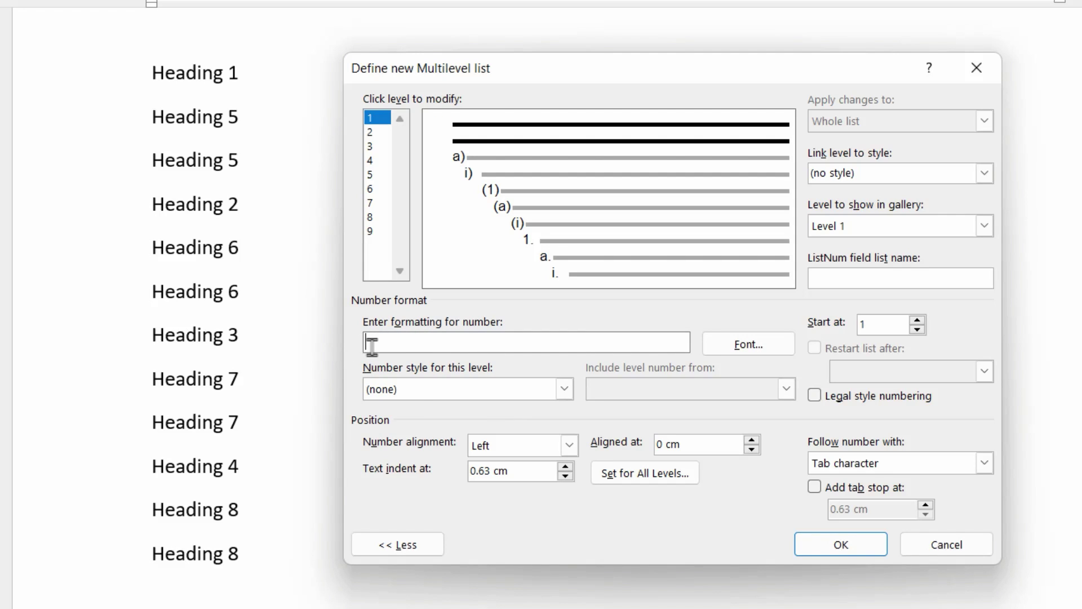
{"action": "left_click", "coordinate": [417, 393]}
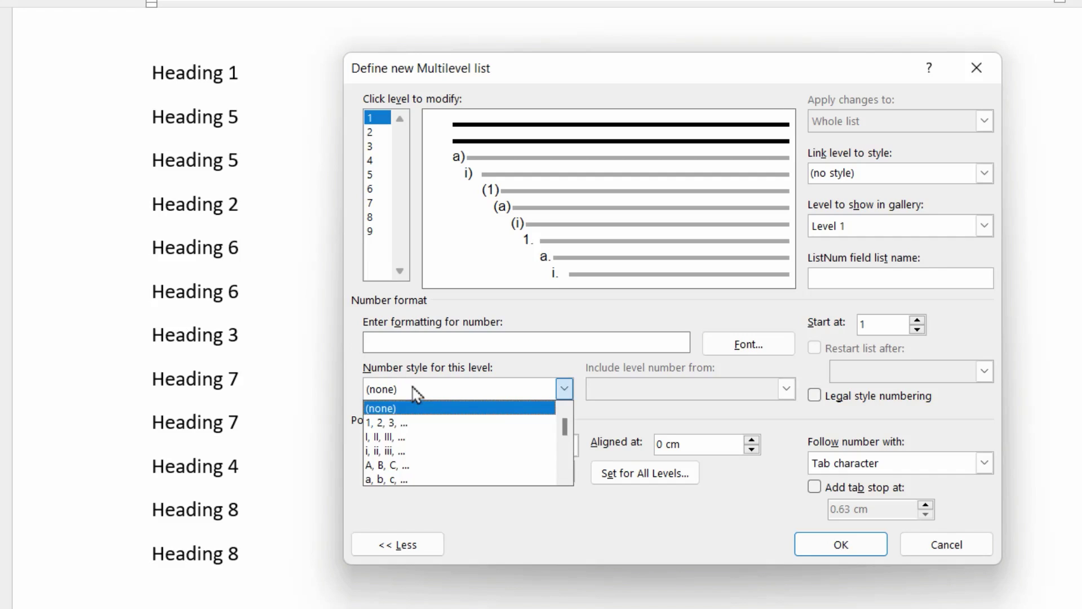
{"action": "left_click", "coordinate": [405, 429]}
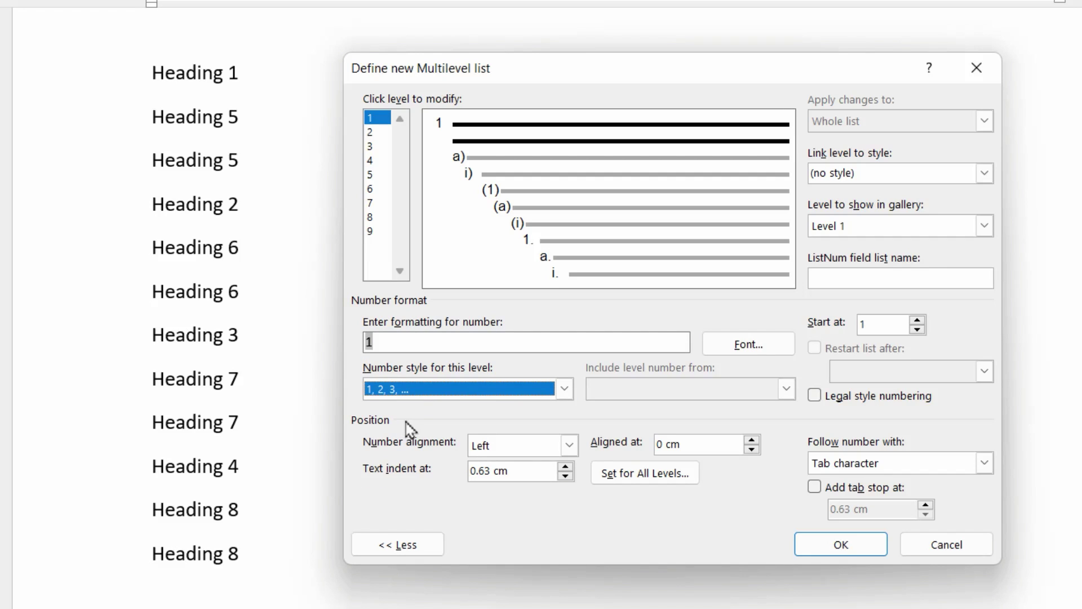
{"action": "left_click", "coordinate": [423, 343]}
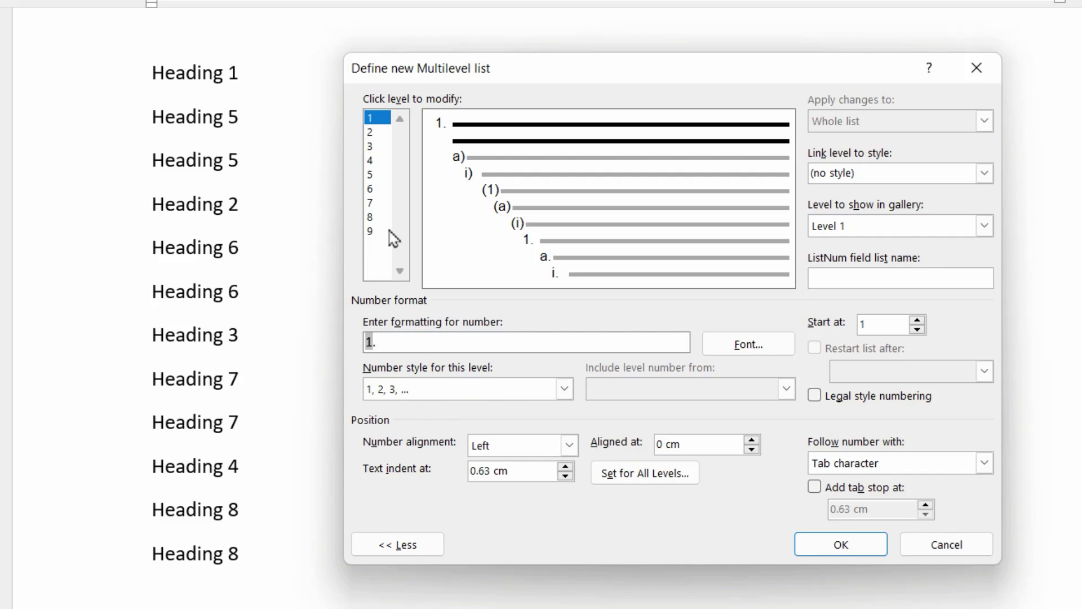
- Rebuild level 2's format to include the level 1 number, numbering as 1.1
{"action": "left_click", "coordinate": [387, 133]}
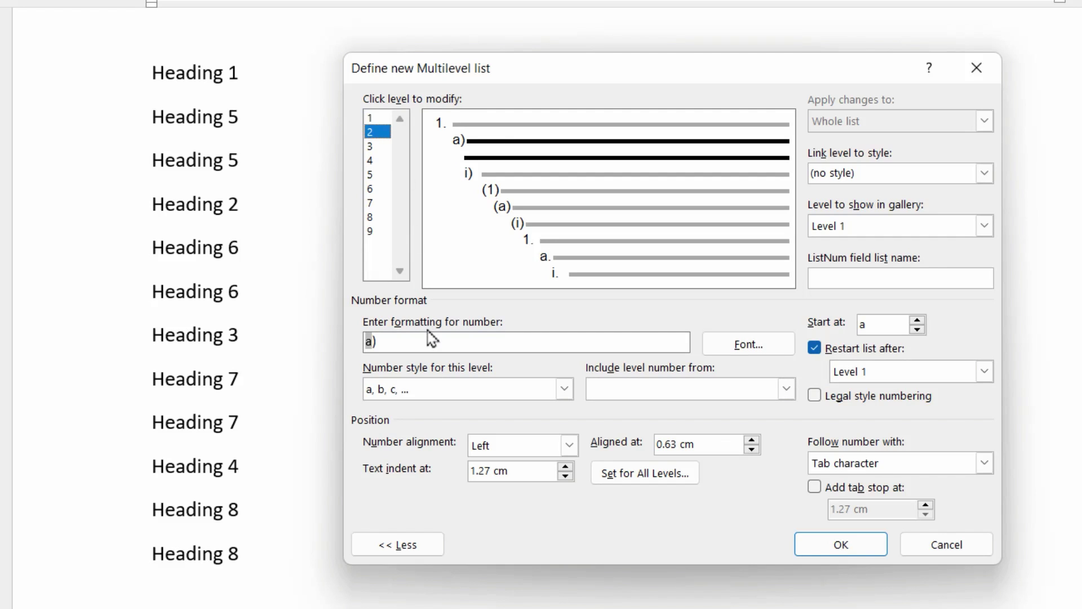
{"action": "left_click_drag", "start_coordinate": [396, 341], "coordinate": [357, 342]}
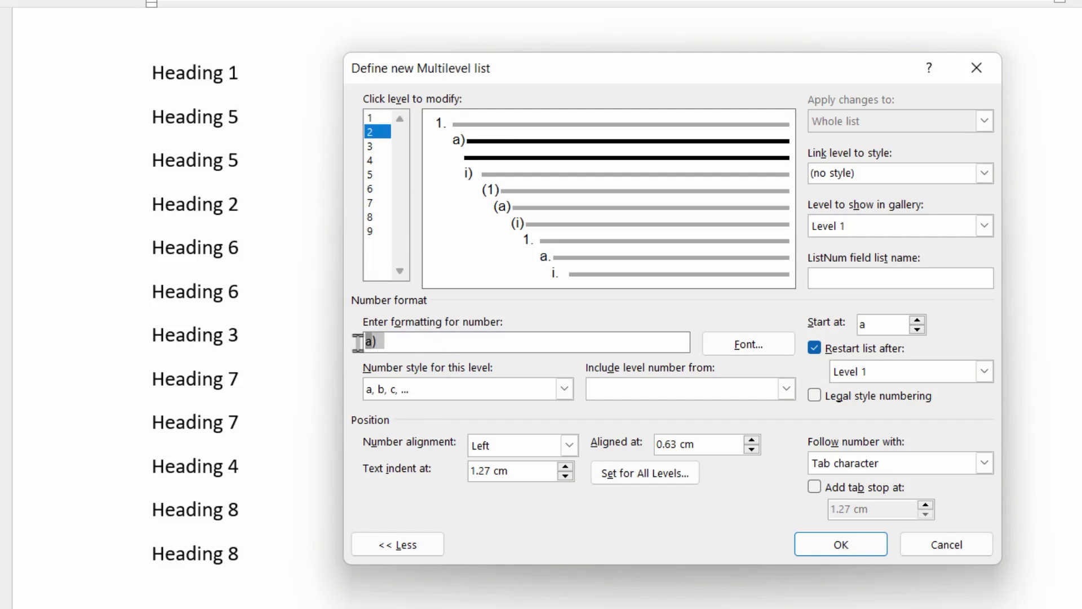
{"action": "key", "text": "Delete"}
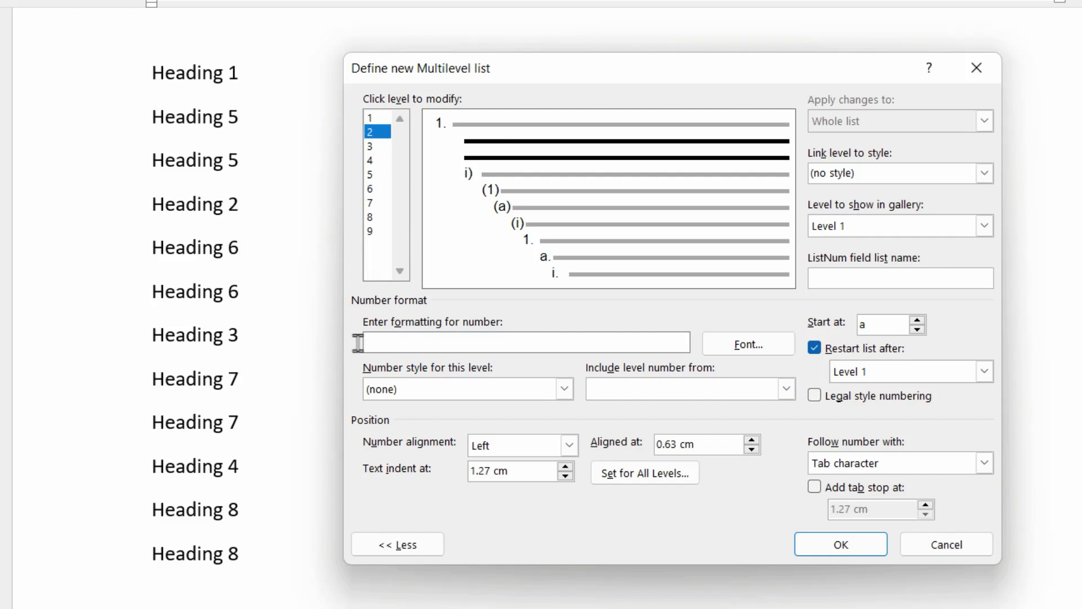
{"action": "left_click", "coordinate": [632, 390]}
{"action": "left_click", "coordinate": [620, 409]}
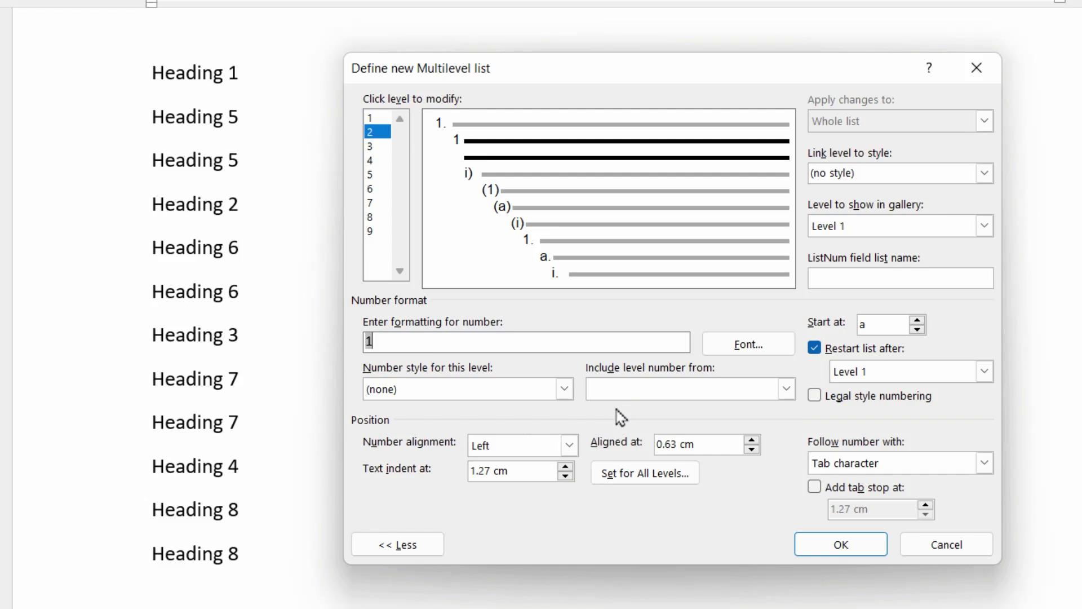
{"action": "left_click", "coordinate": [564, 389]}
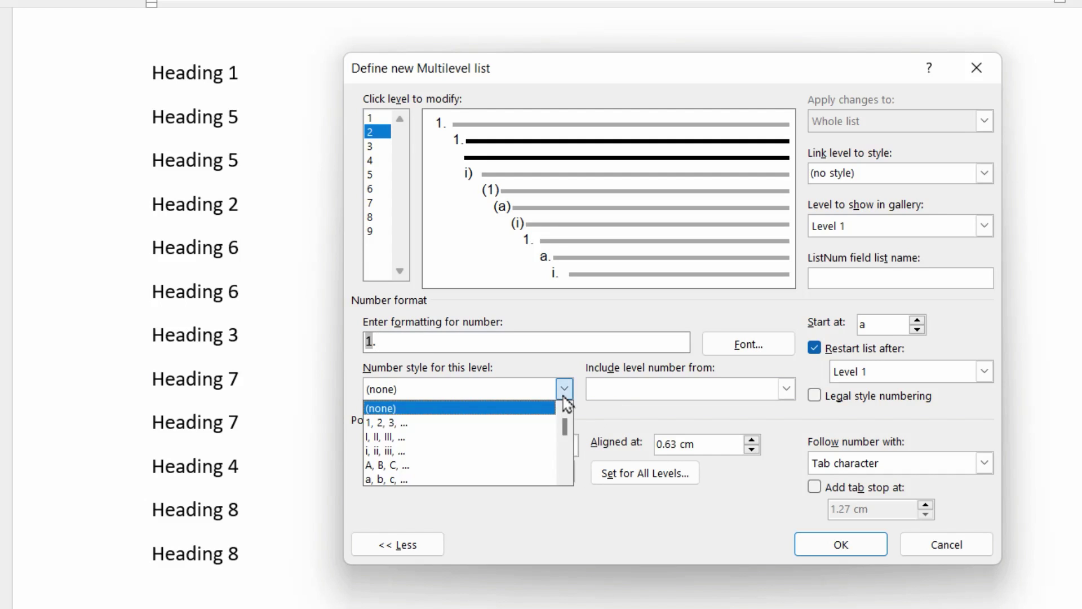
{"action": "left_click", "coordinate": [510, 423]}
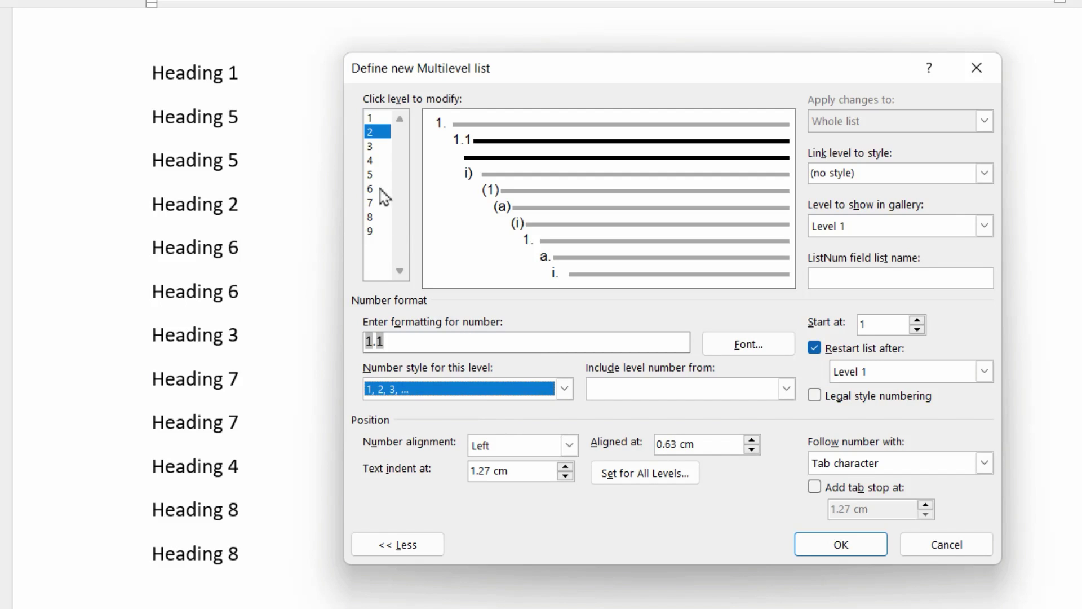
- Rebuild level 3's format from levels 1 and 2 with periods, numbering as 1.1.1
{"action": "left_click", "coordinate": [373, 146]}
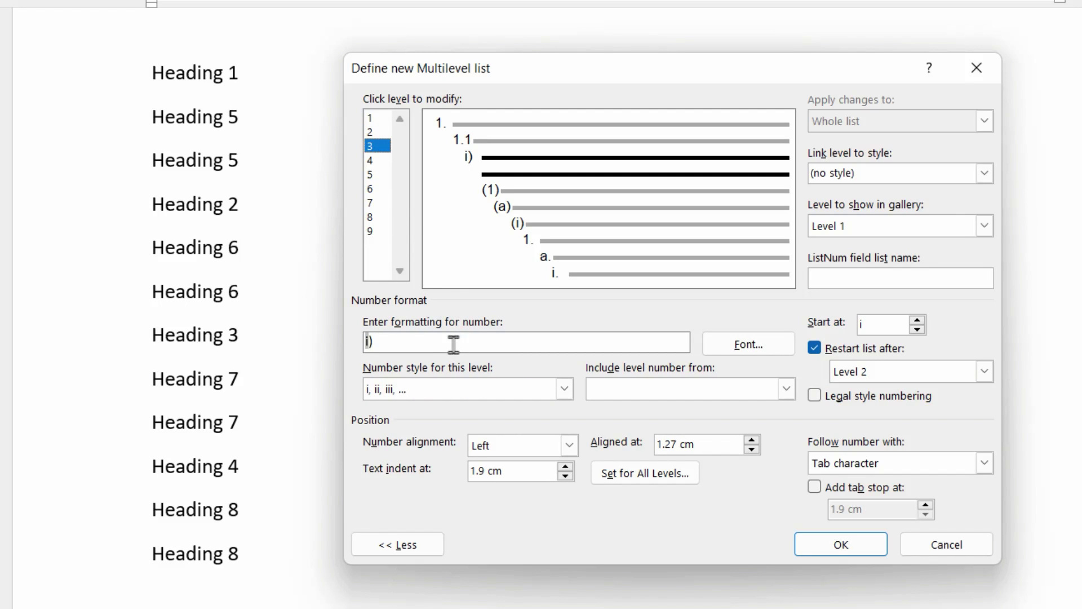
{"action": "left_click_drag", "start_coordinate": [454, 342], "coordinate": [323, 324]}
{"action": "key", "text": "BackSpace"}
{"action": "left_click", "coordinate": [625, 402]}
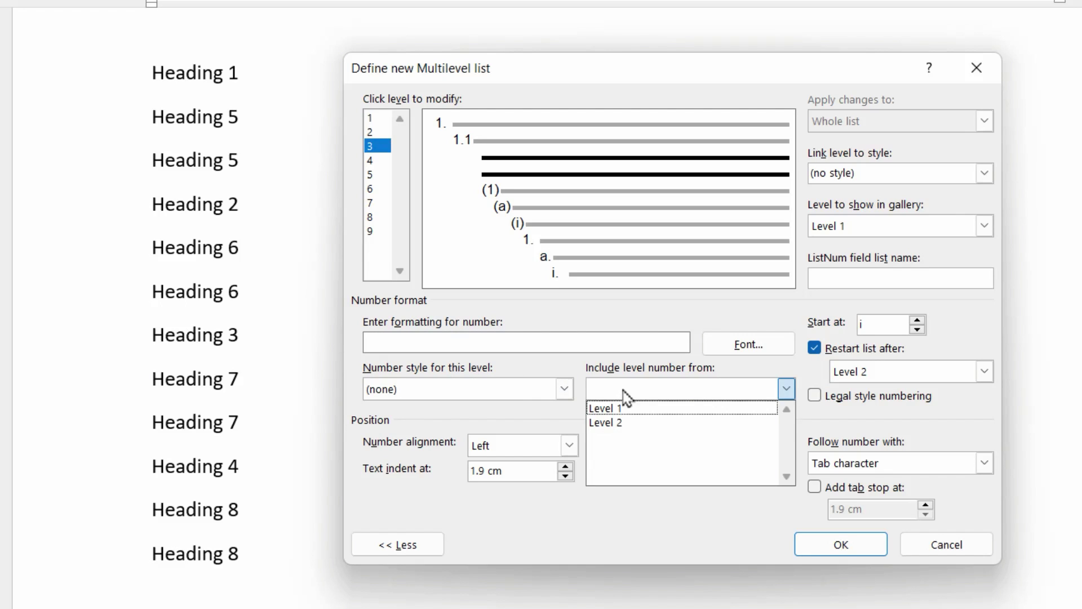
{"action": "left_click", "coordinate": [622, 409]}
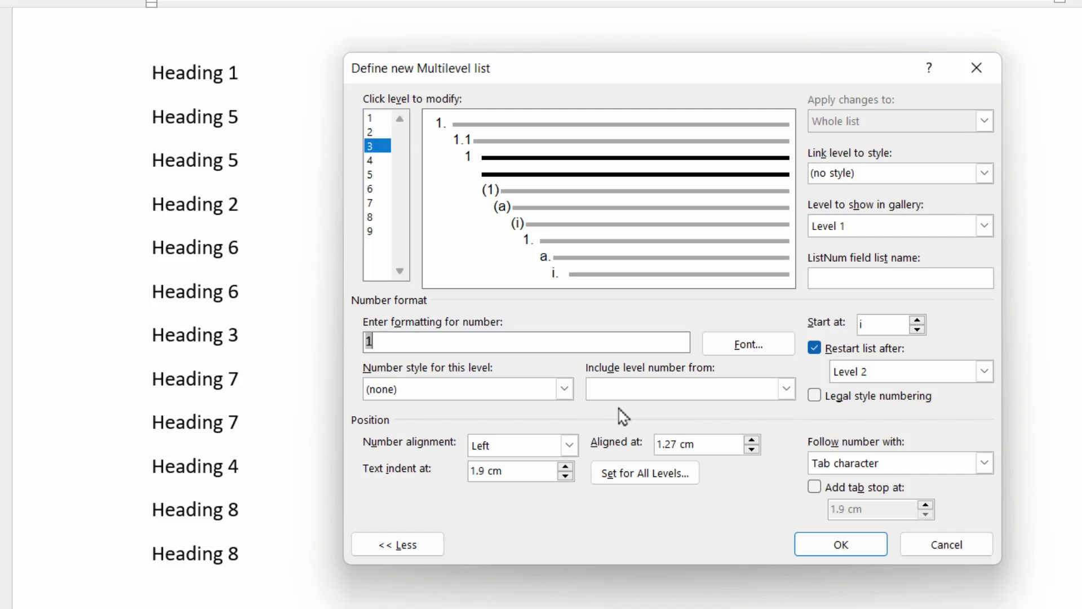
{"action": "left_click", "coordinate": [671, 394]}
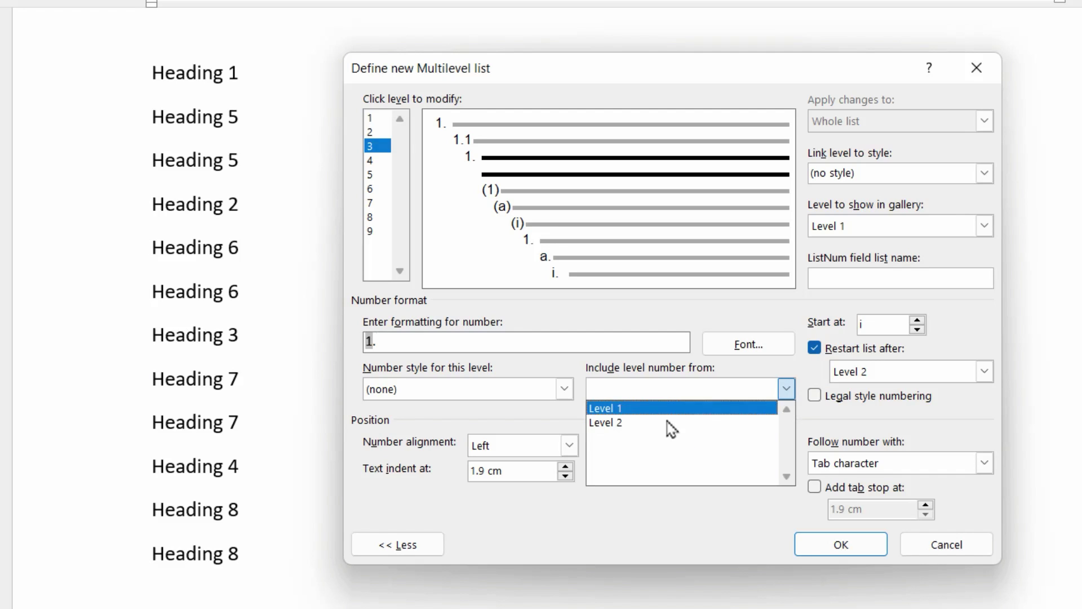
{"action": "left_click", "coordinate": [665, 423]}
{"action": "type", "text": "."}
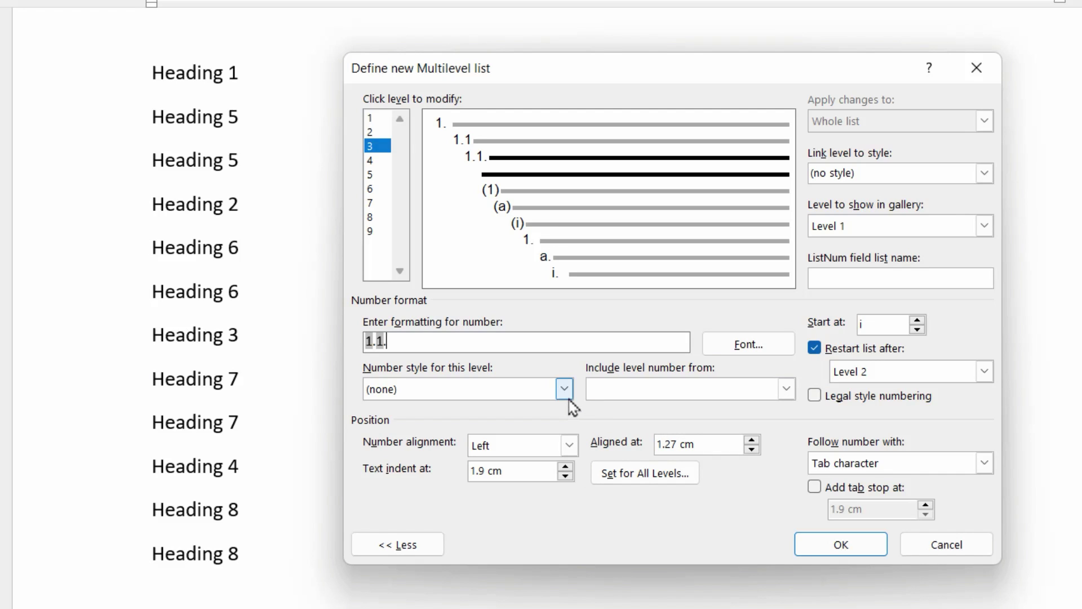
{"action": "left_click", "coordinate": [564, 390]}
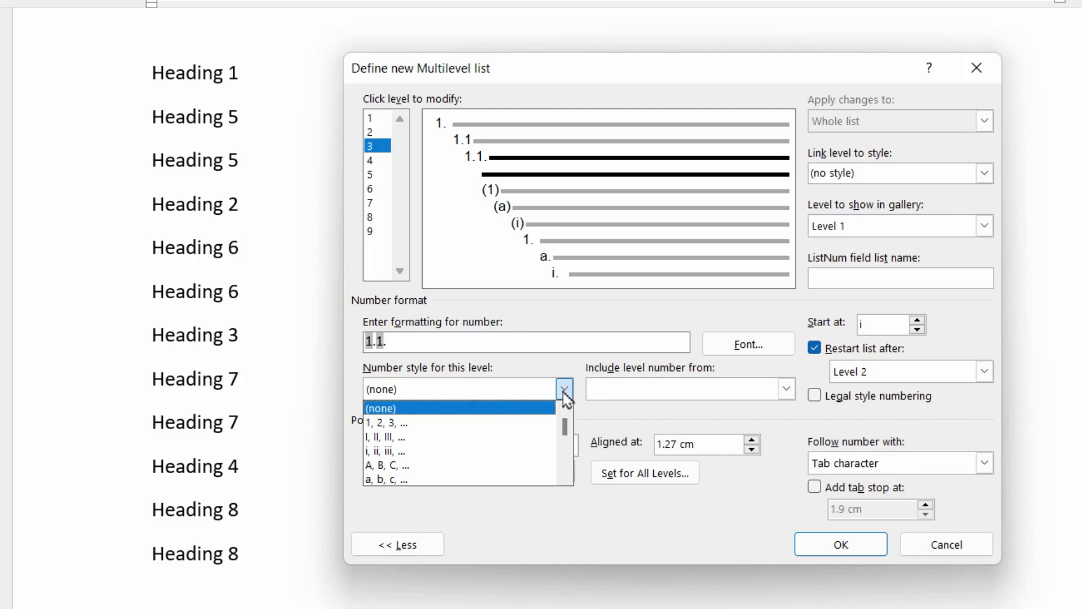
{"action": "left_click", "coordinate": [512, 430]}
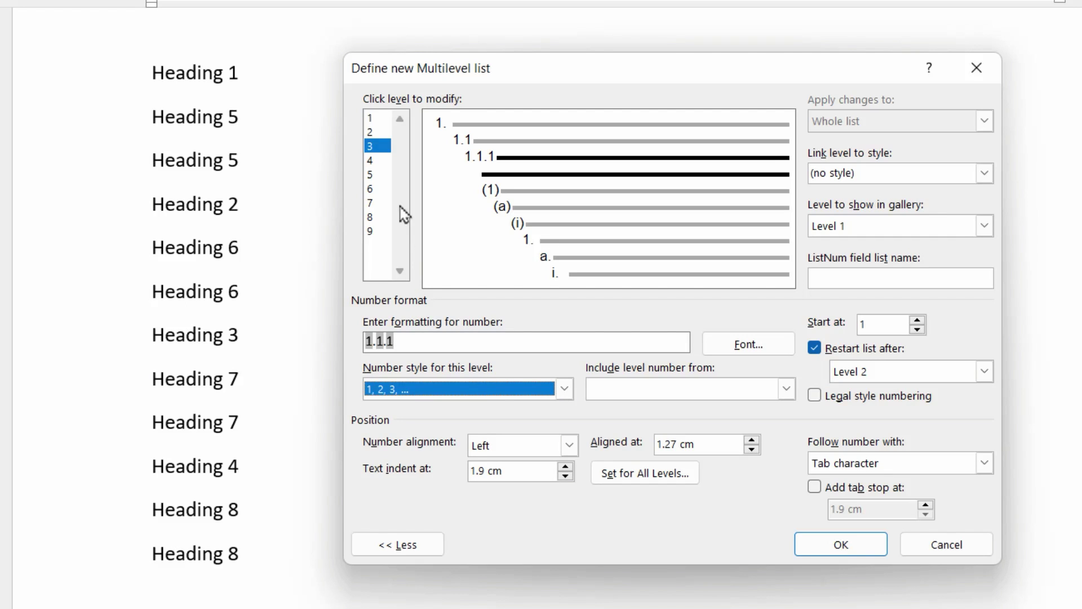
- Rebuild level 4's format from levels 1, 2 and 3 with periods, using 1, 2, 3 numbering (1.1.1.1)
{"action": "left_click", "coordinate": [376, 162]}
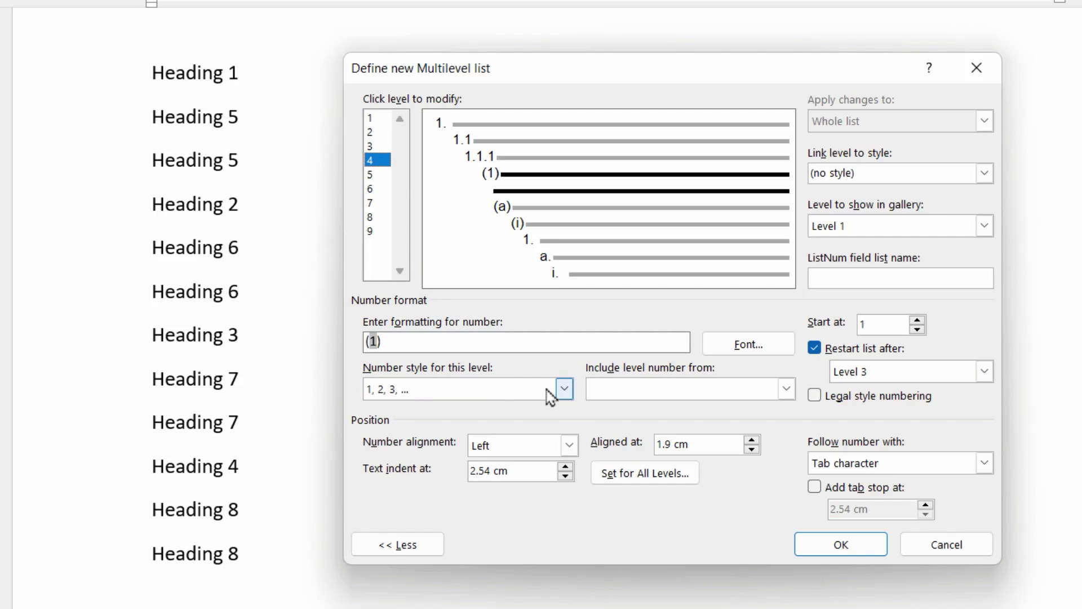
{"action": "key", "text": "BackSpace"}
{"action": "key", "text": "BackSpace"}
{"action": "key", "text": "BackSpace"}
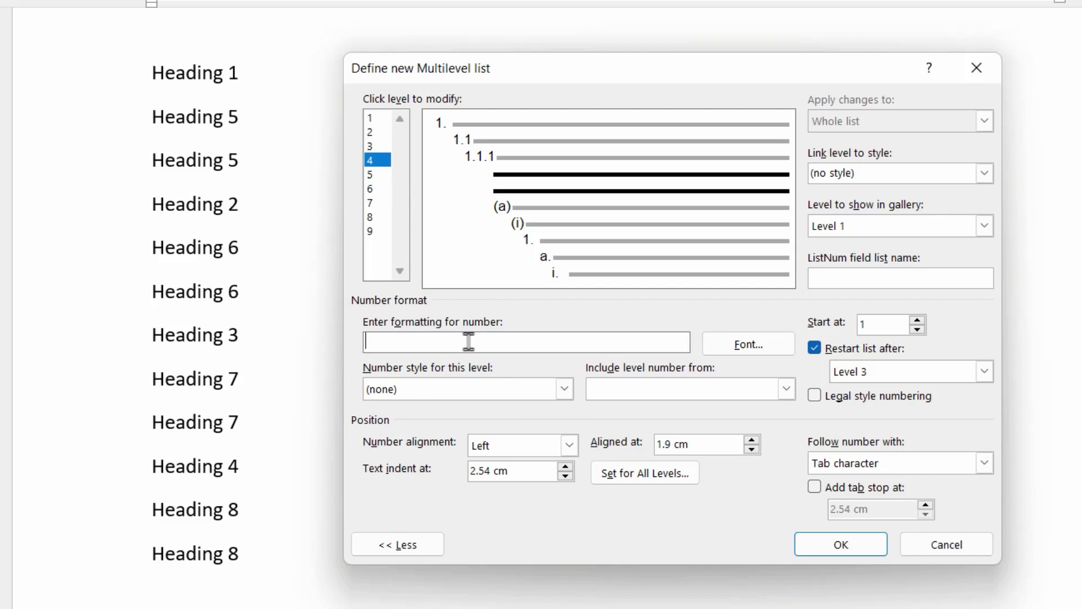
{"action": "left_click", "coordinate": [714, 391]}
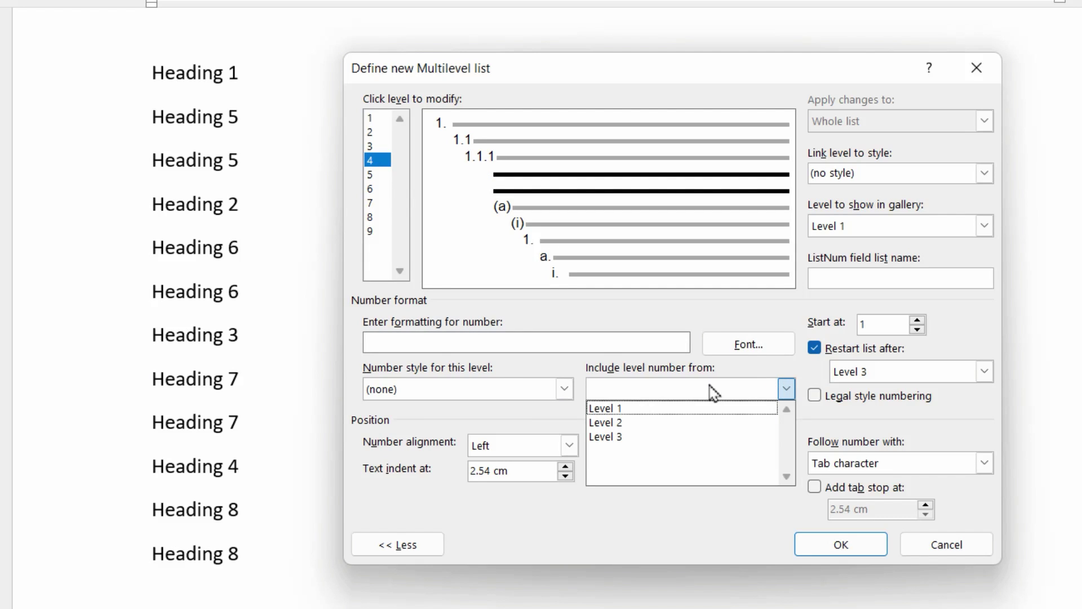
{"action": "left_click", "coordinate": [641, 408]}
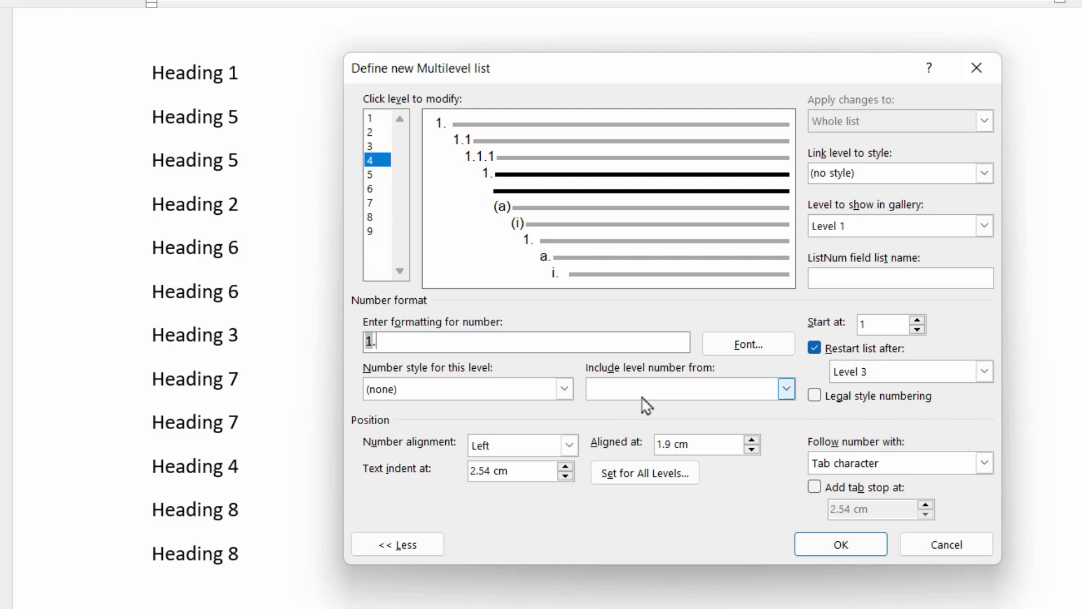
{"action": "left_click", "coordinate": [640, 394]}
{"action": "left_click", "coordinate": [639, 423]}
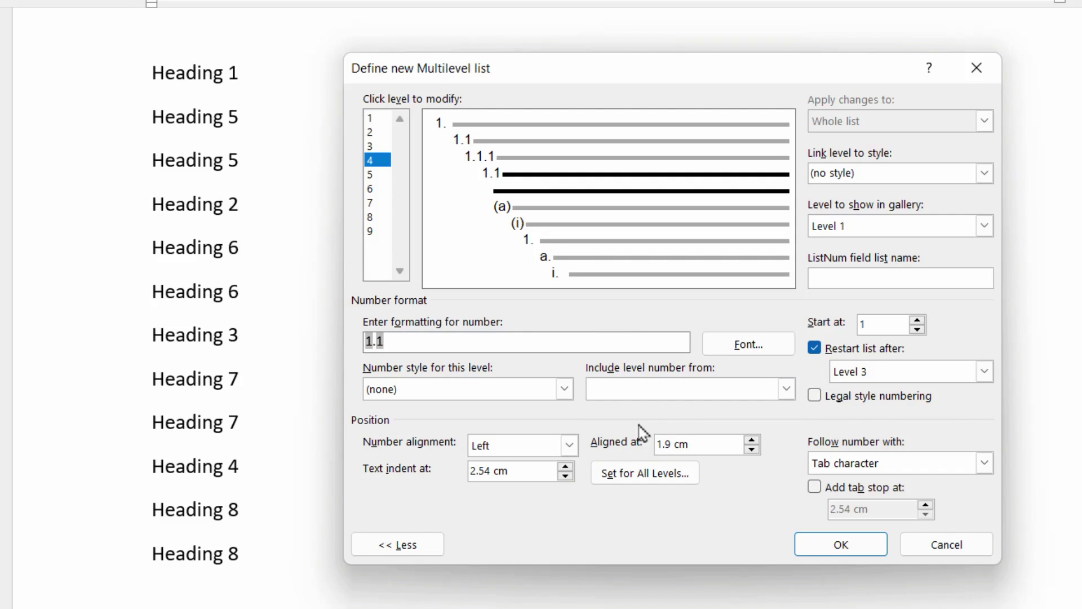
{"action": "type", "text": "."}
{"action": "left_click", "coordinate": [641, 393]}
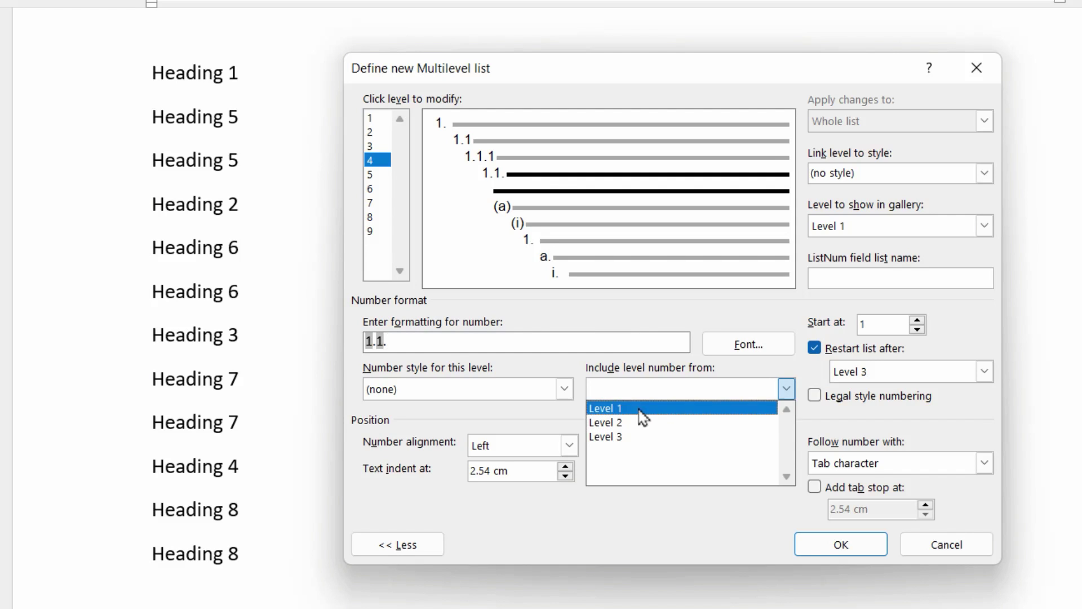
{"action": "left_click", "coordinate": [638, 437]}
{"action": "type", "text": "."}
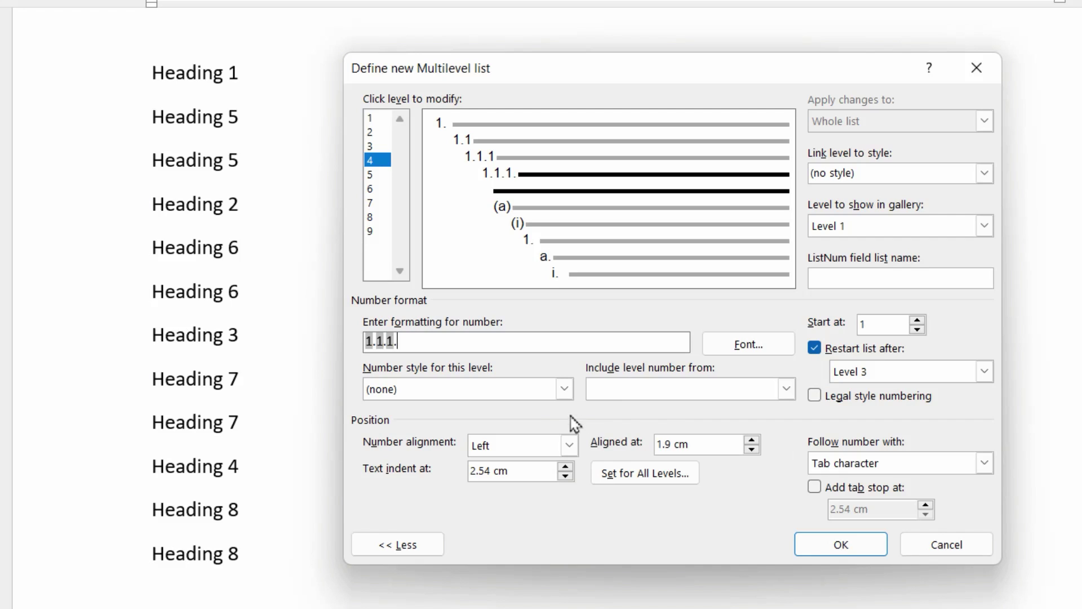
{"action": "left_click", "coordinate": [565, 389]}
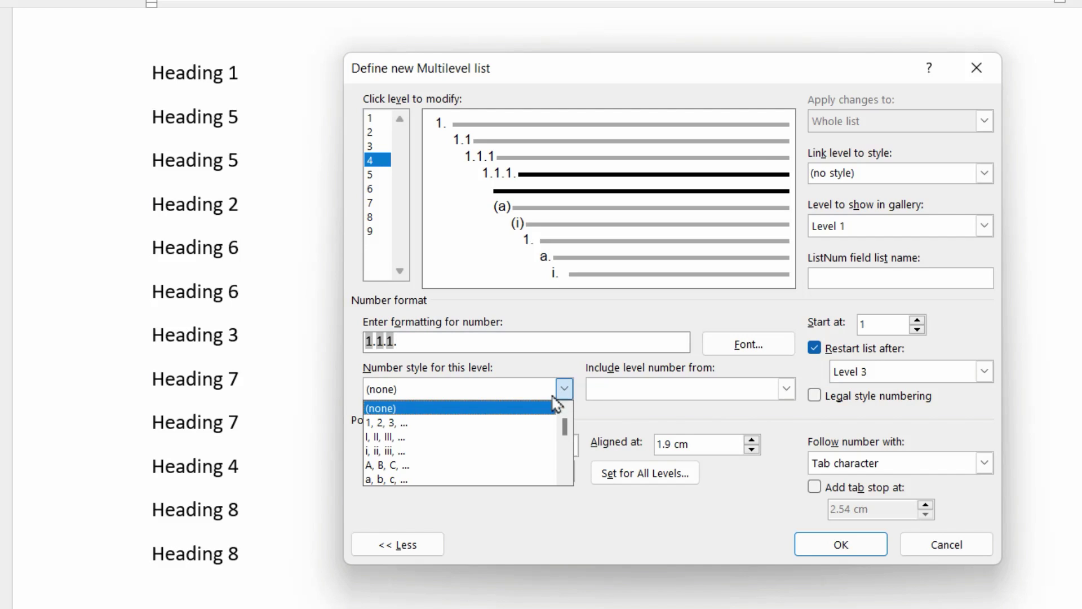
{"action": "left_click", "coordinate": [502, 424]}
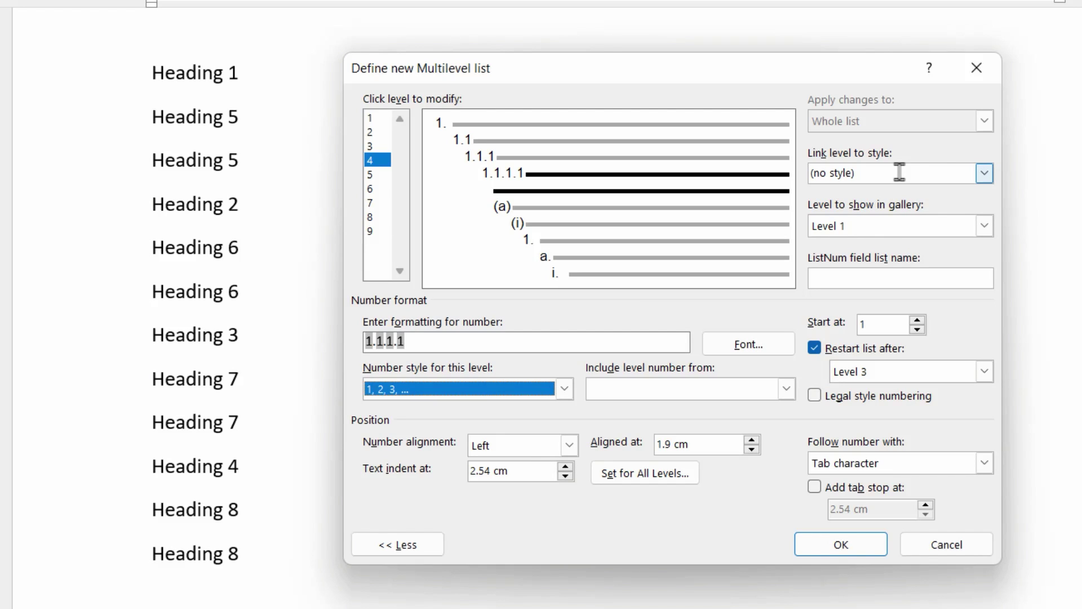
- Give level 1 a 1 cm text indent, and align level 2 at 1 cm with a 2 cm text indent
{"action": "left_click", "coordinate": [375, 119]}
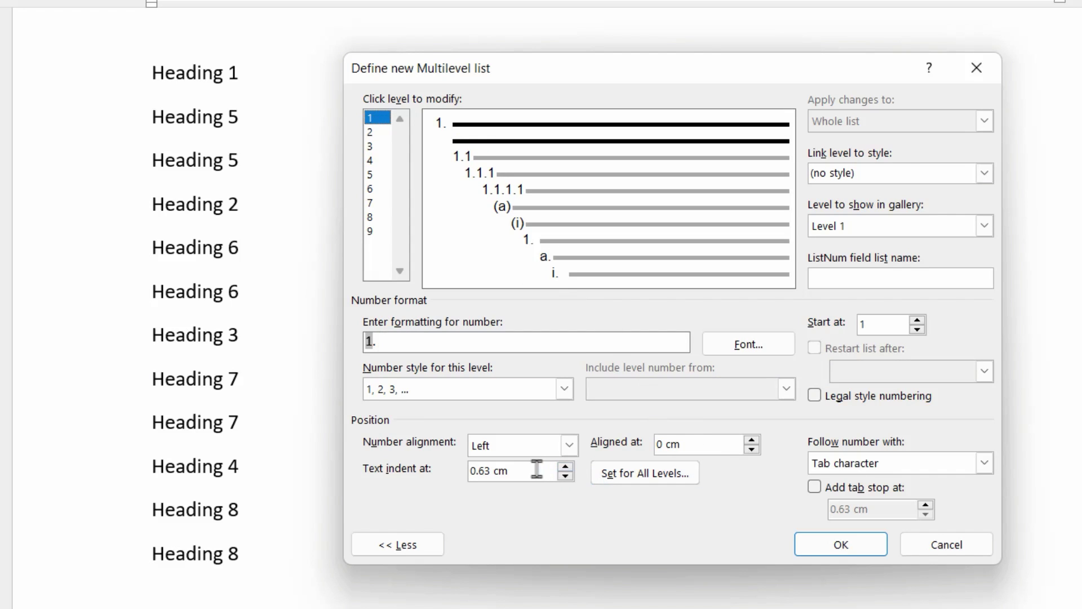
{"action": "left_click_drag", "start_coordinate": [521, 472], "coordinate": [453, 471]}
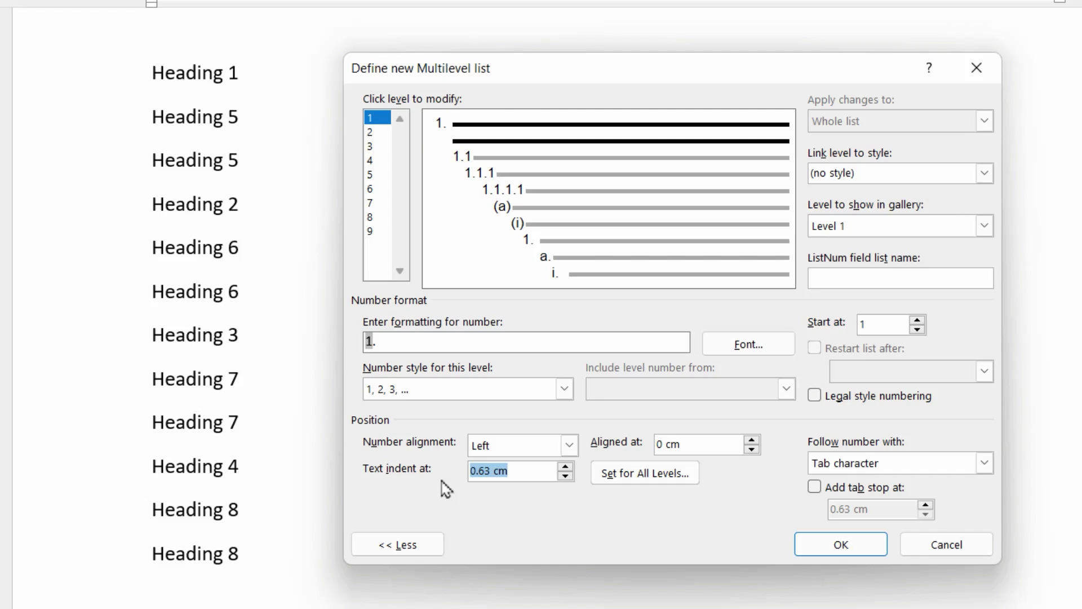
{"action": "type", "text": "1cm"}
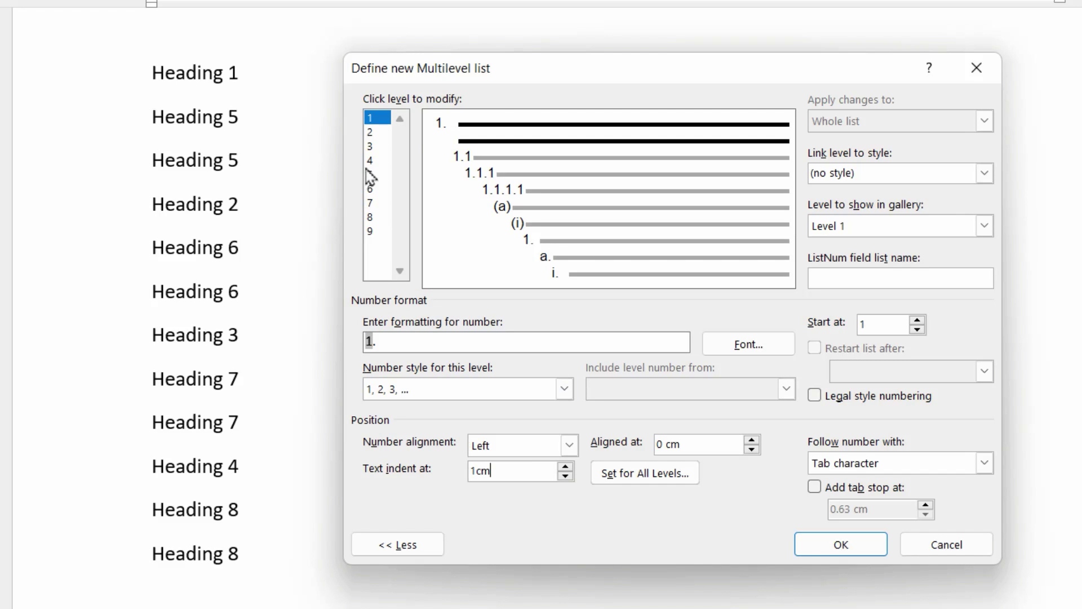
{"action": "left_click", "coordinate": [376, 132]}
{"action": "left_click_drag", "start_coordinate": [720, 445], "coordinate": [630, 442]}
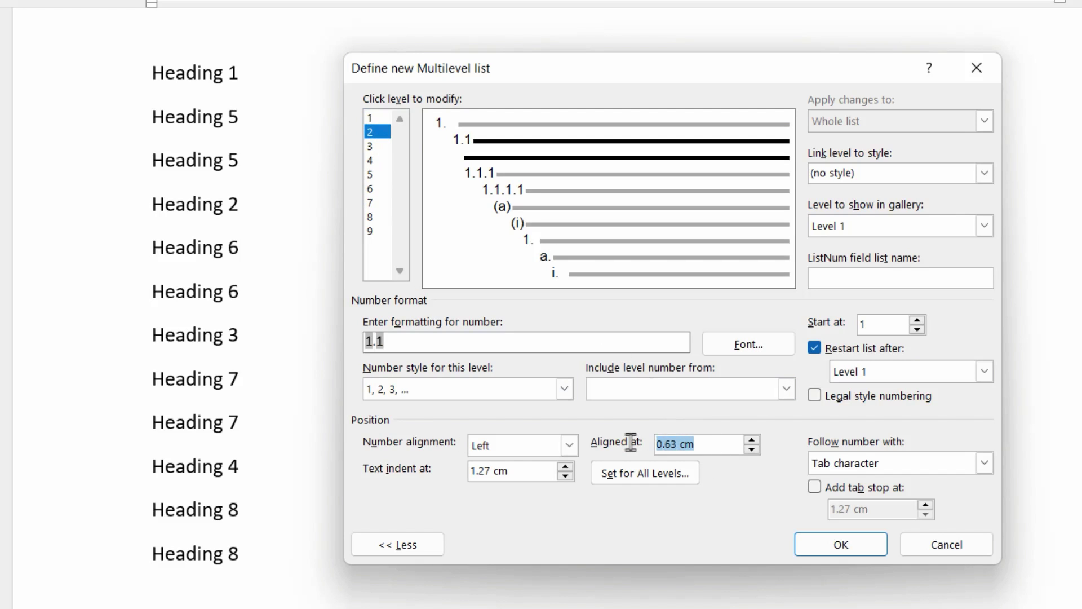
{"action": "type", "text": "1"}
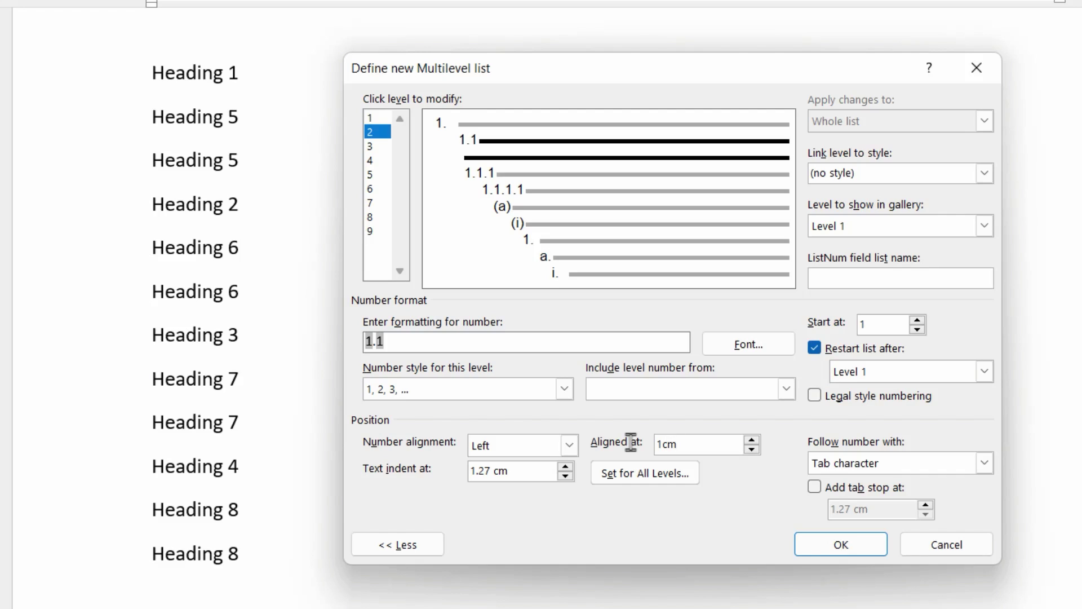
{"action": "left_click_drag", "start_coordinate": [470, 470], "coordinate": [442, 468]}
{"action": "type", "text": "2"}
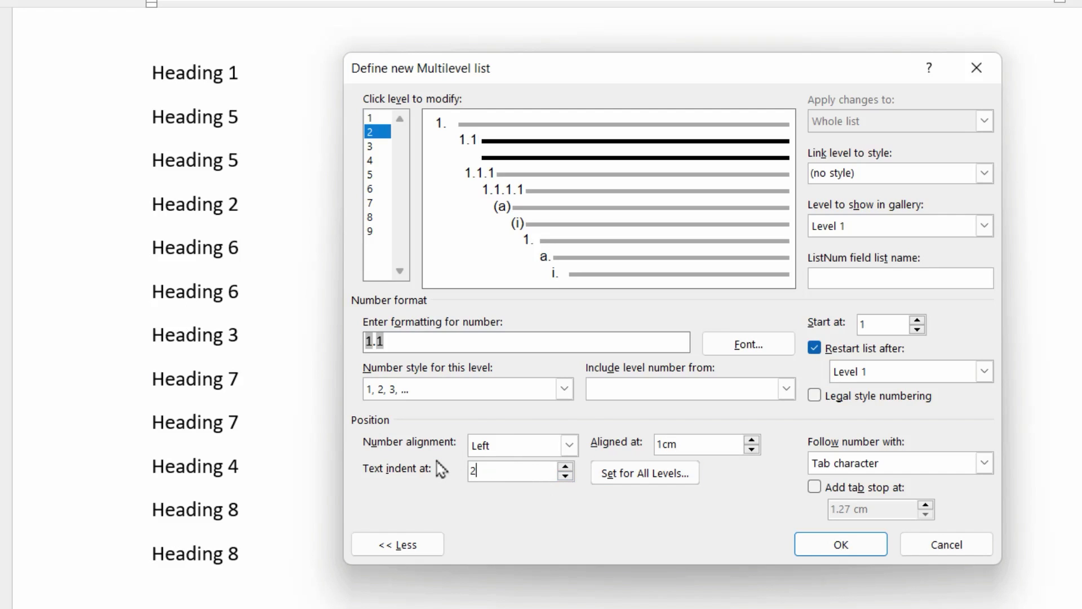
- Align level 3 at 2 cm with a 3.5 cm indent, and level 4 at 3.5 cm with 5 cm
{"action": "left_click", "coordinate": [379, 146]}
{"action": "left_click_drag", "start_coordinate": [704, 444], "coordinate": [640, 442]}
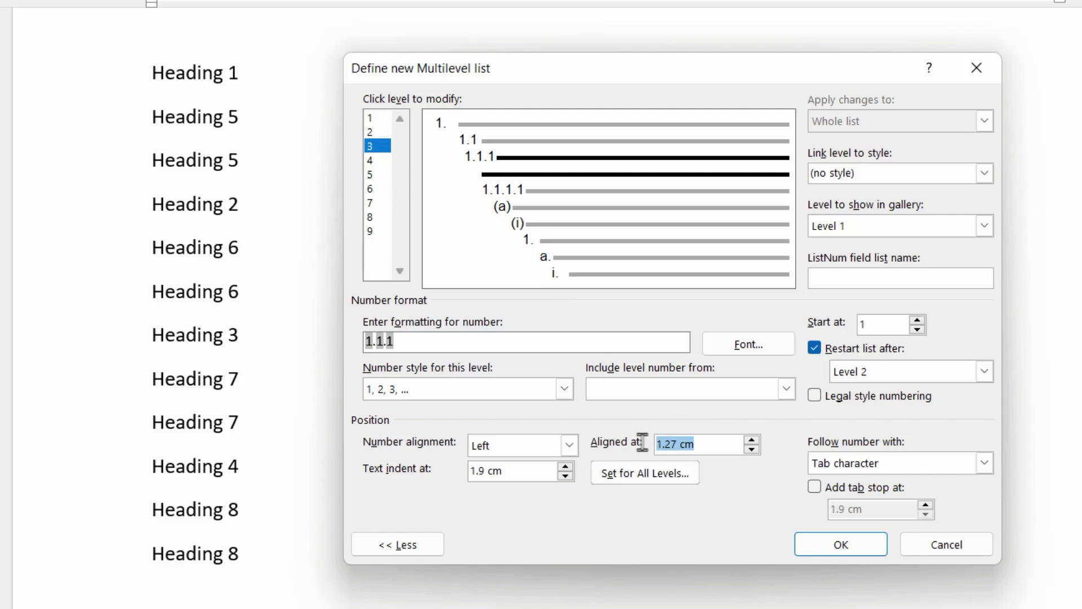
{"action": "type", "text": "2cm"}
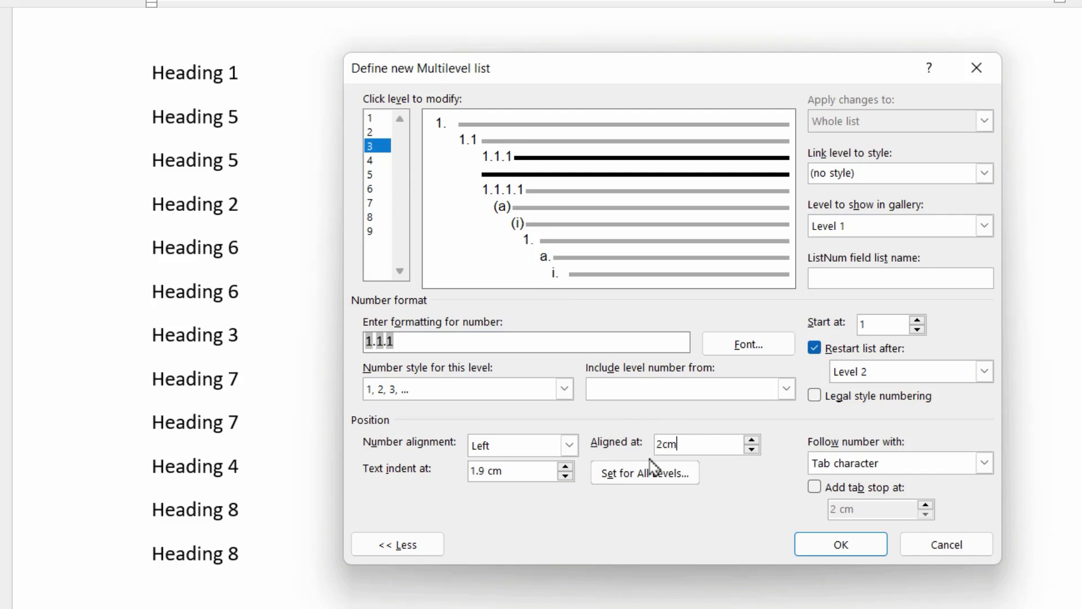
{"action": "left_click_drag", "start_coordinate": [528, 472], "coordinate": [469, 472]}
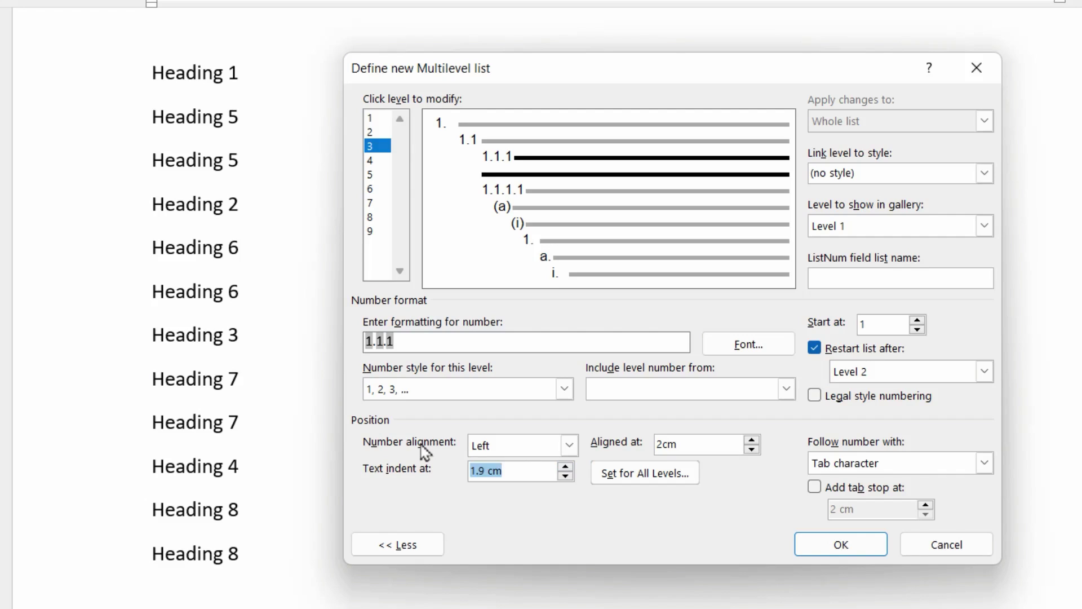
{"action": "type", "text": "3."}
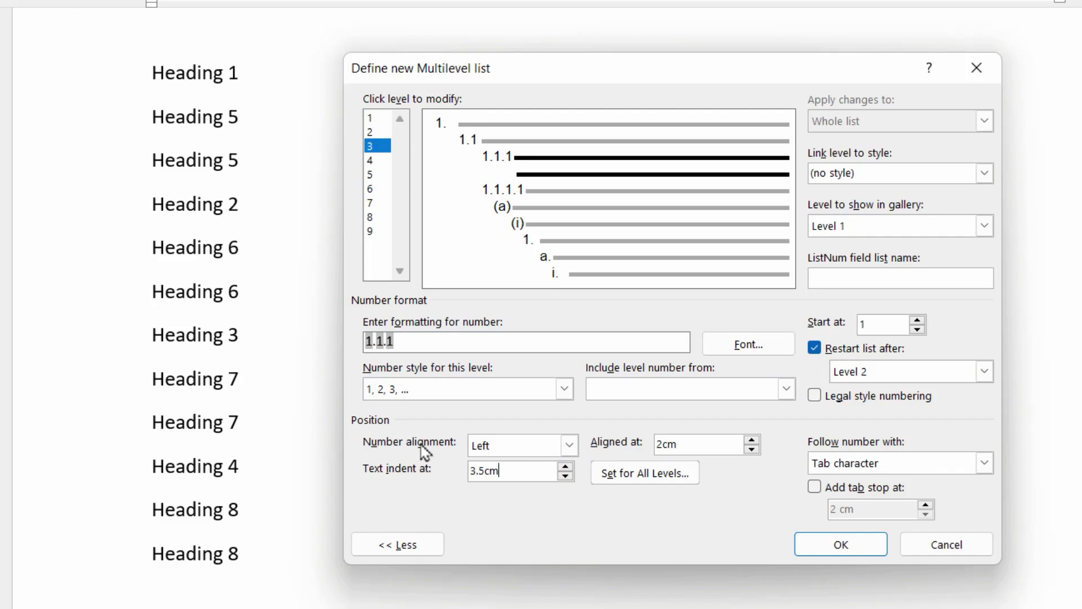
{"action": "left_click", "coordinate": [376, 163]}
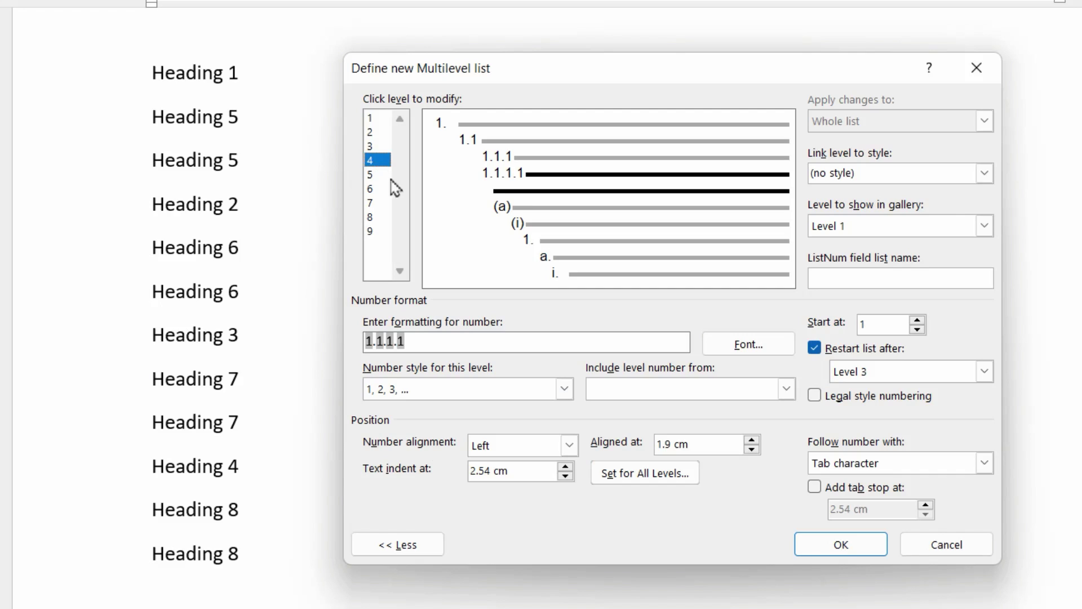
{"action": "left_click_drag", "start_coordinate": [693, 443], "coordinate": [647, 442]}
{"action": "type", "text": "3."}
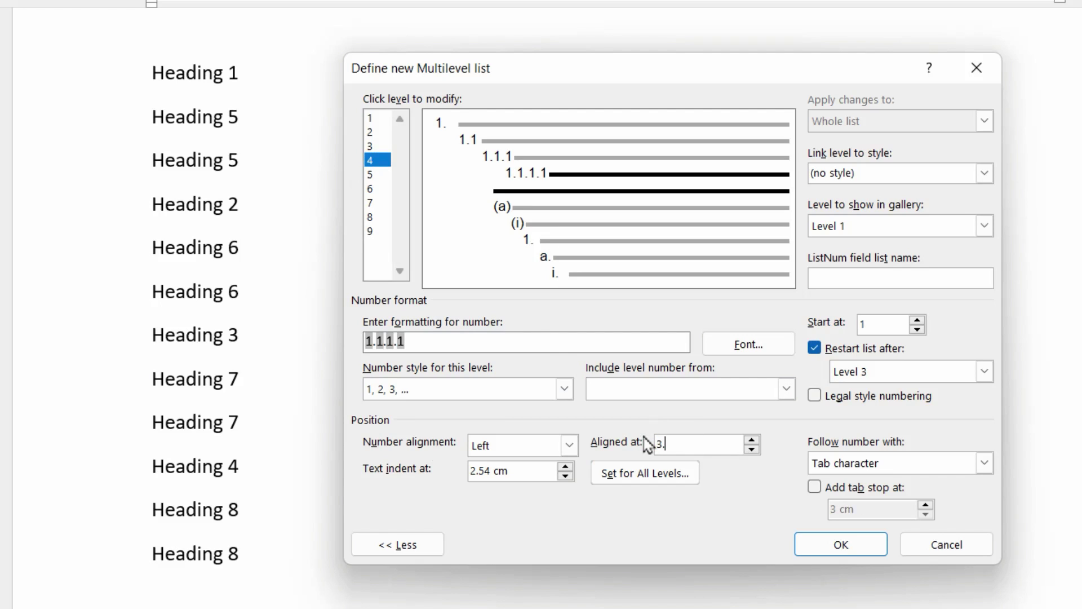
{"action": "type", "text": "5cm"}
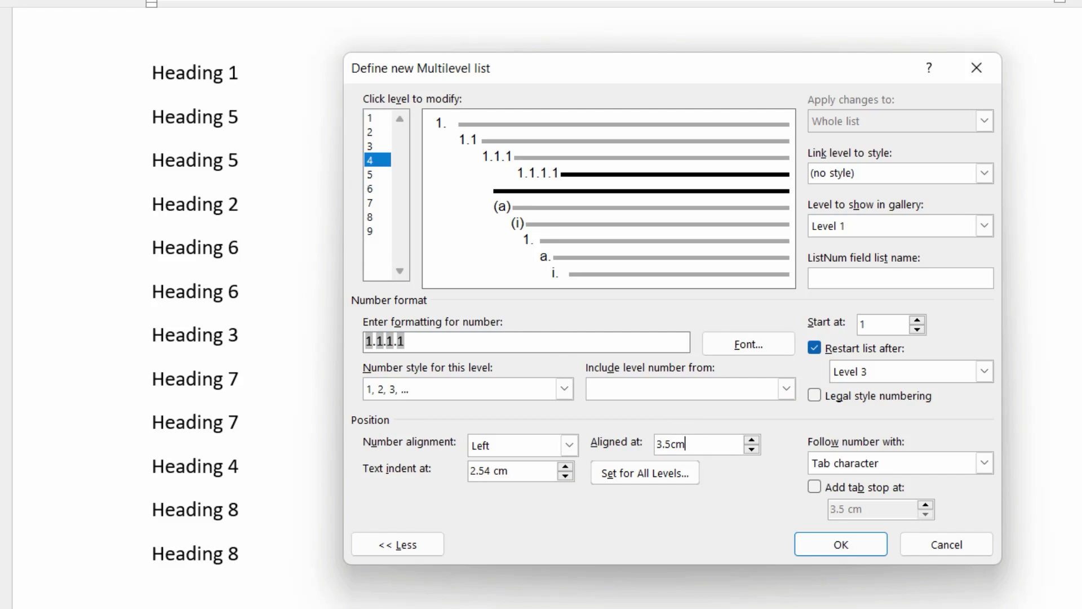
{"action": "left_click_drag", "start_coordinate": [535, 471], "coordinate": [445, 471]}
{"action": "type", "text": "5"}
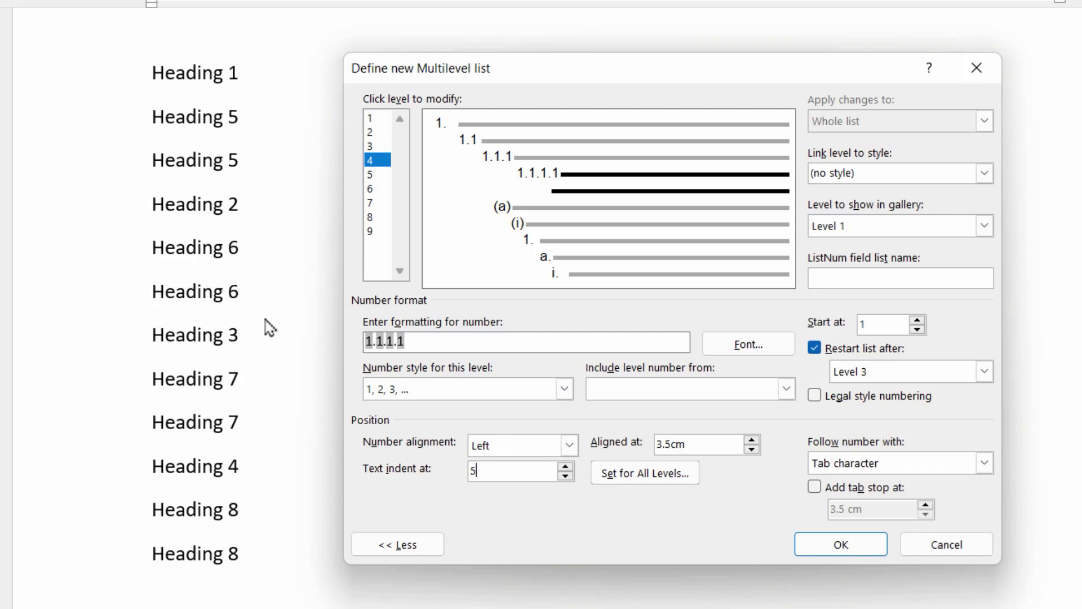
{"action": "type", "text": "cm"}
- Link list level 1 to Heading 1 and level 2 to Heading 2
{"action": "left_click", "coordinate": [373, 118]}
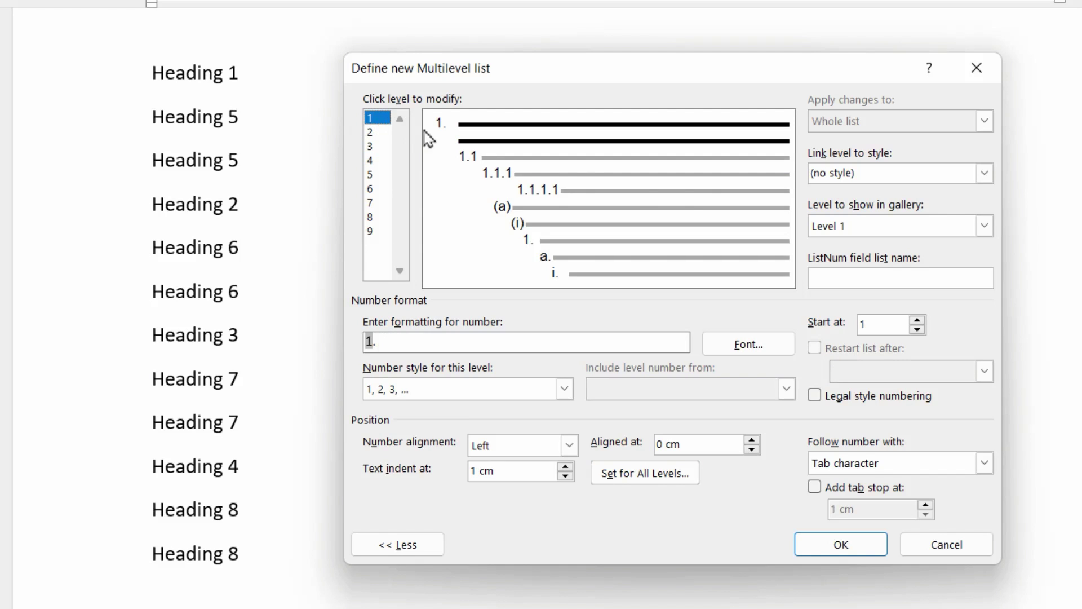
{"action": "left_click", "coordinate": [984, 173]}
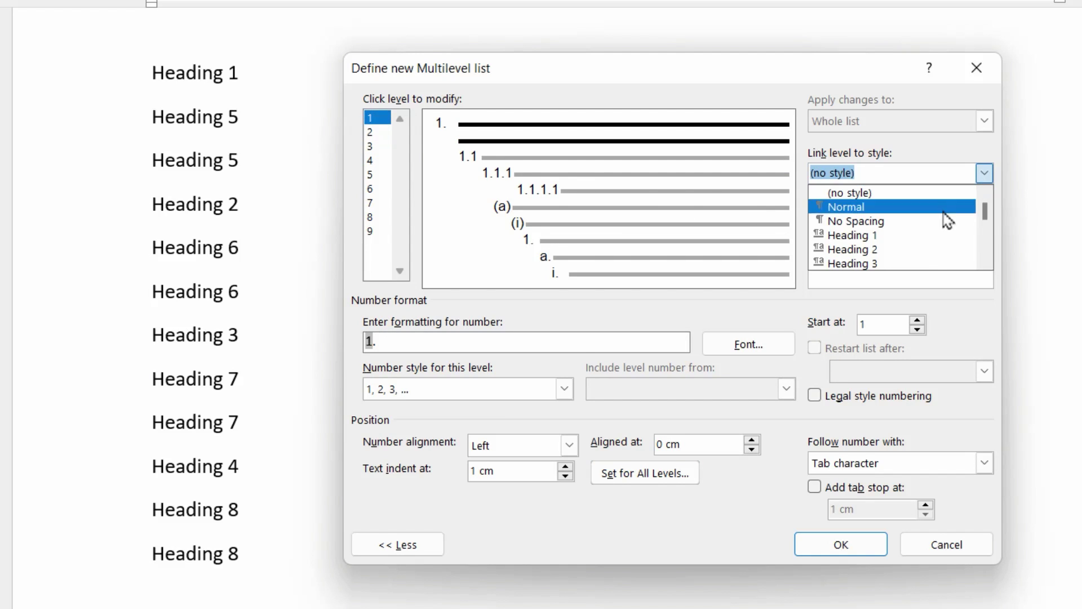
{"action": "left_click", "coordinate": [930, 236]}
{"action": "left_click", "coordinate": [373, 132]}
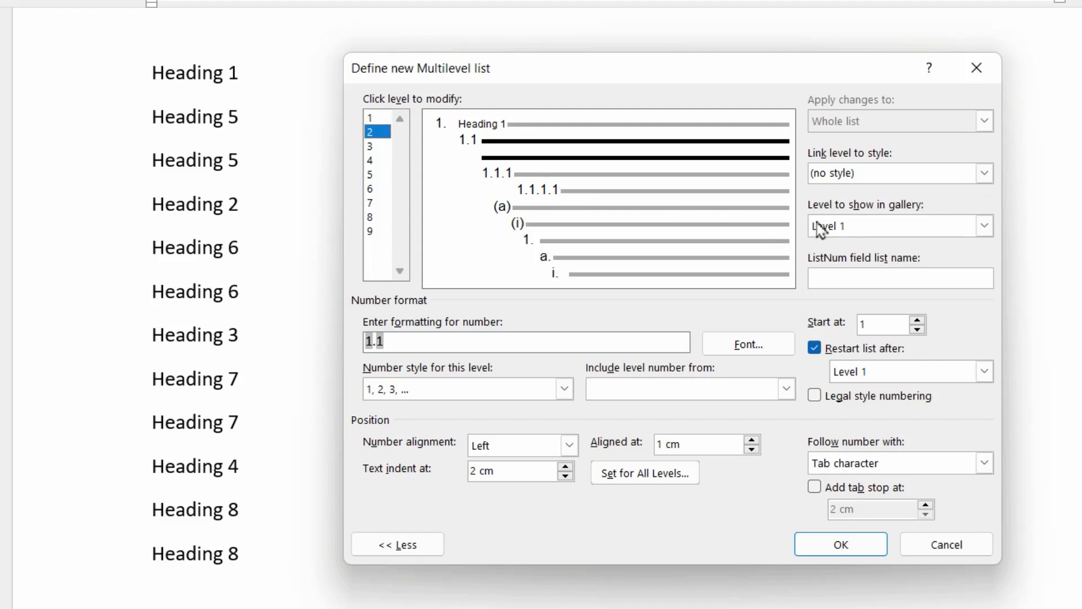
{"action": "left_click", "coordinate": [984, 173]}
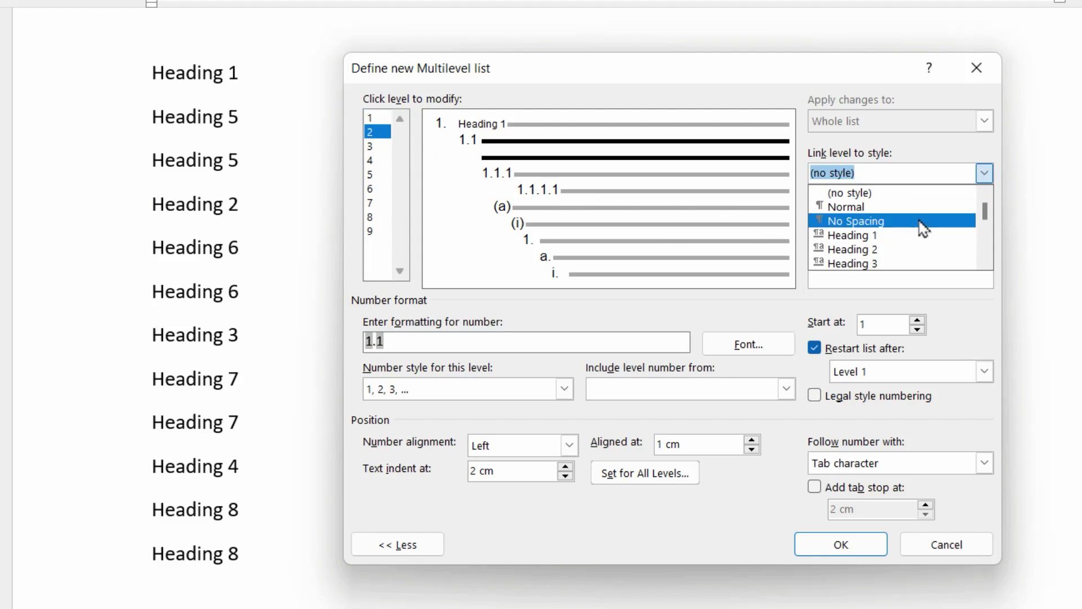
{"action": "left_click", "coordinate": [917, 249]}
- Link list level 3 to Heading 3 and level 4 to Heading 4
{"action": "left_click", "coordinate": [373, 146]}
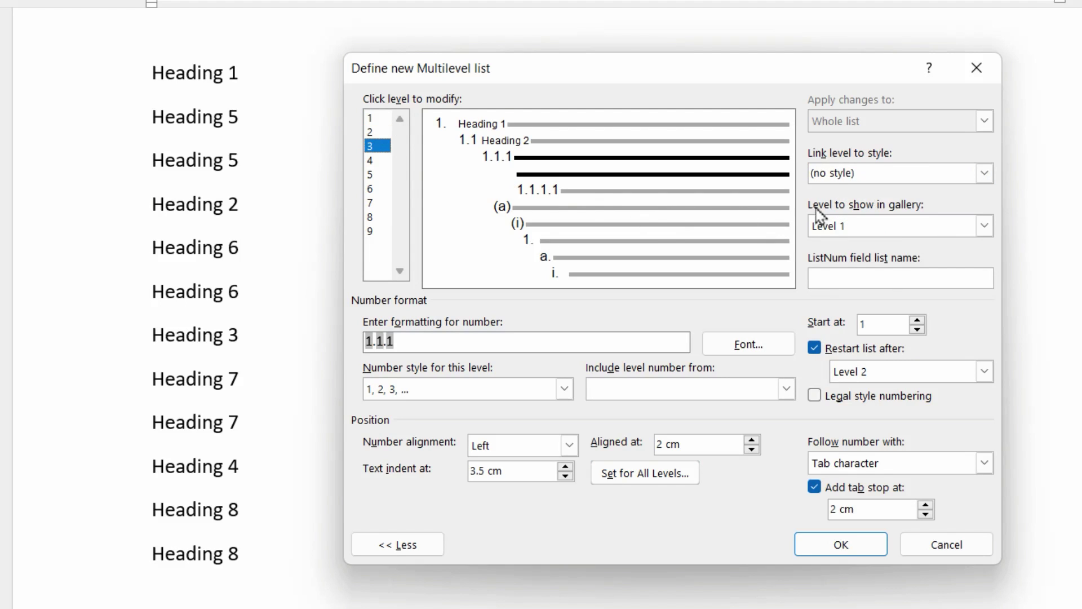
{"action": "left_click", "coordinate": [984, 173]}
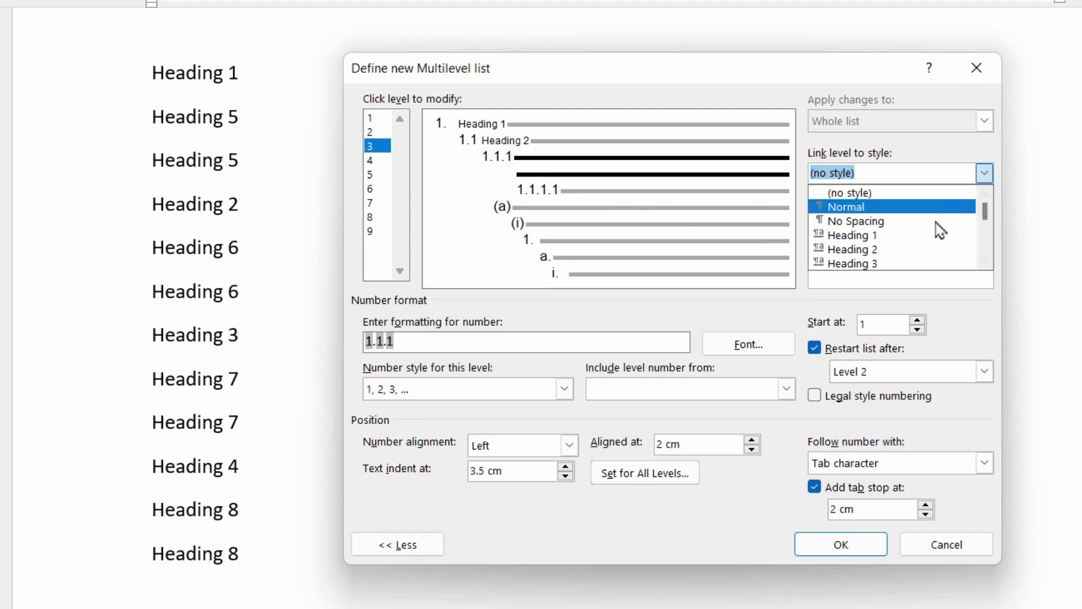
{"action": "left_click", "coordinate": [918, 264]}
{"action": "left_click", "coordinate": [377, 160]}
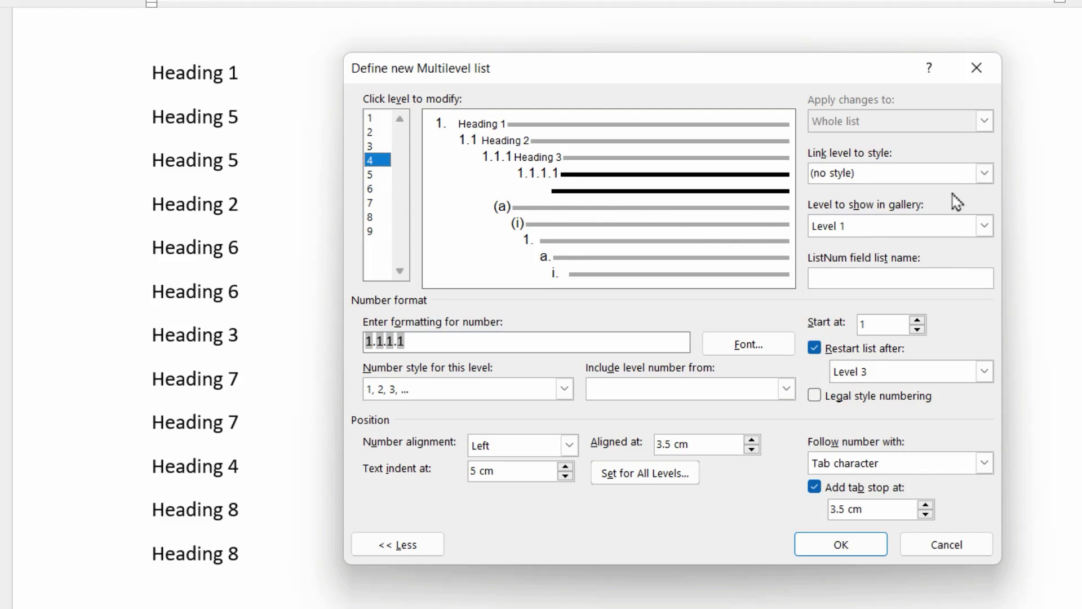
{"action": "left_click", "coordinate": [984, 173]}
{"action": "scroll", "coordinate": [930, 234], "scroll_direction": "down", "scroll_amount": 2}
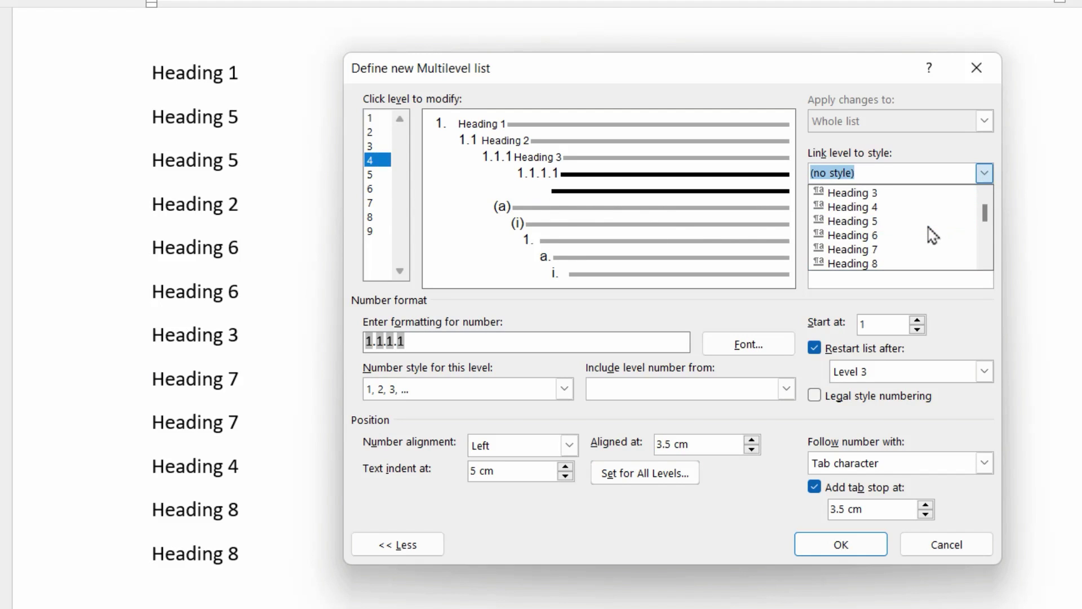
{"action": "left_click", "coordinate": [898, 208]}
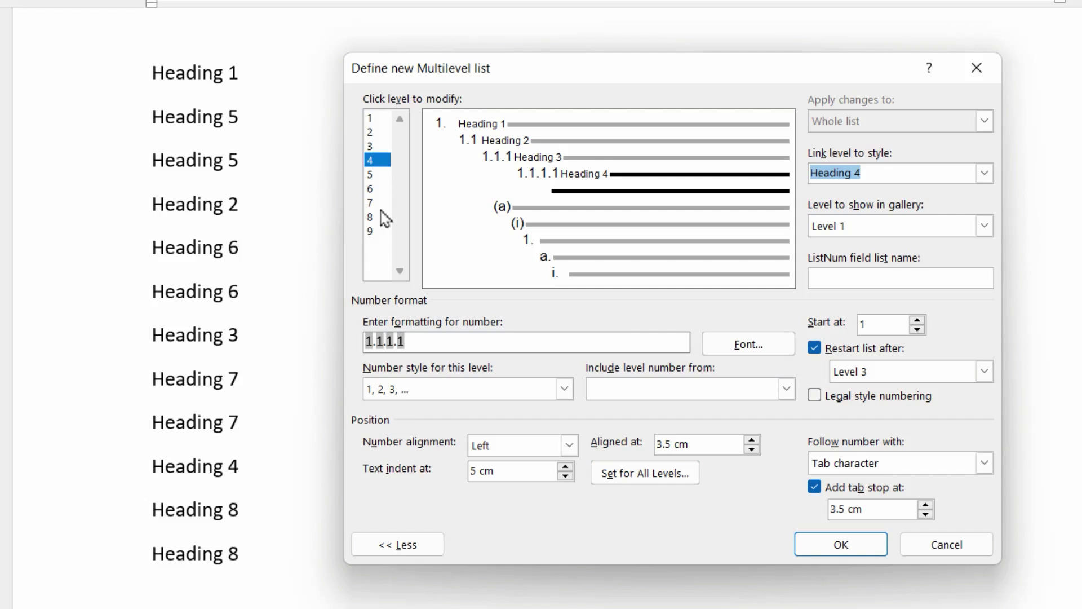
- Make levels 5 and 6 number with lowercase letters followed by ')', like a)
{"action": "left_click", "coordinate": [371, 175]}
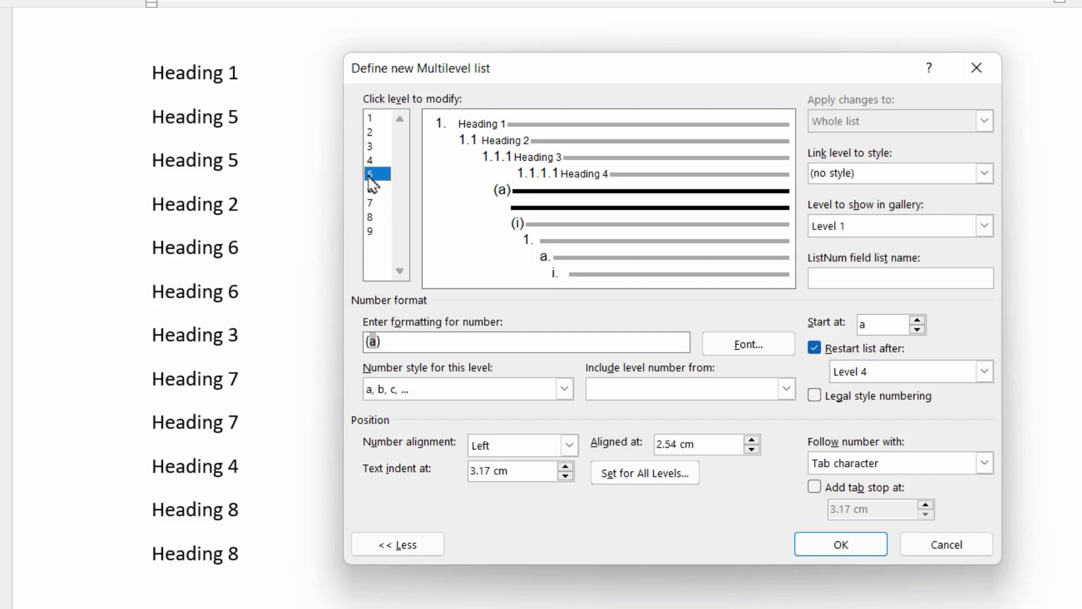
{"action": "left_click_drag", "start_coordinate": [397, 341], "coordinate": [336, 343]}
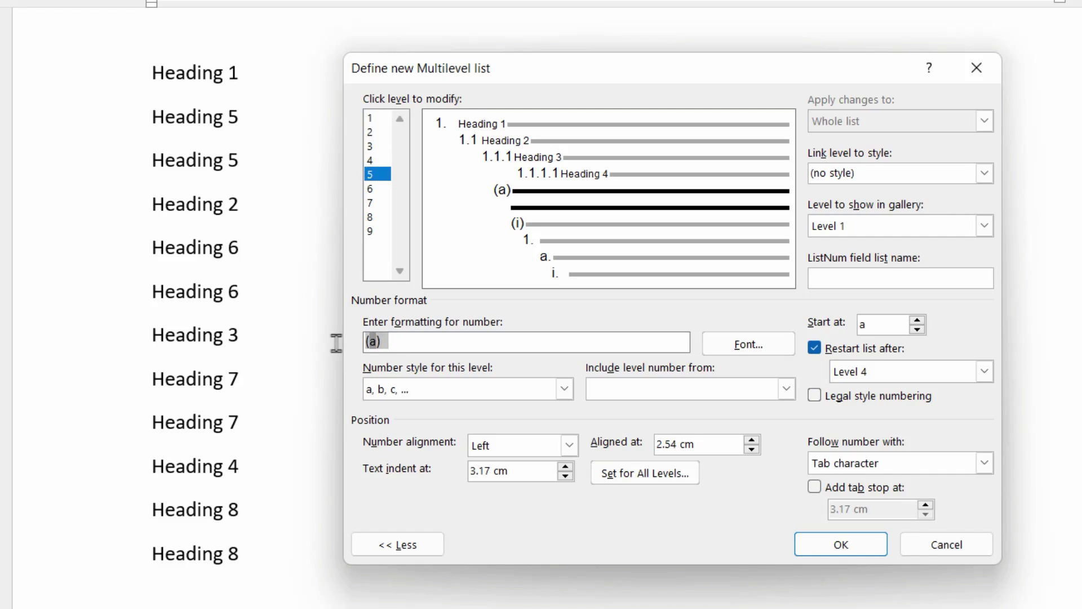
{"action": "key", "text": "Delete"}
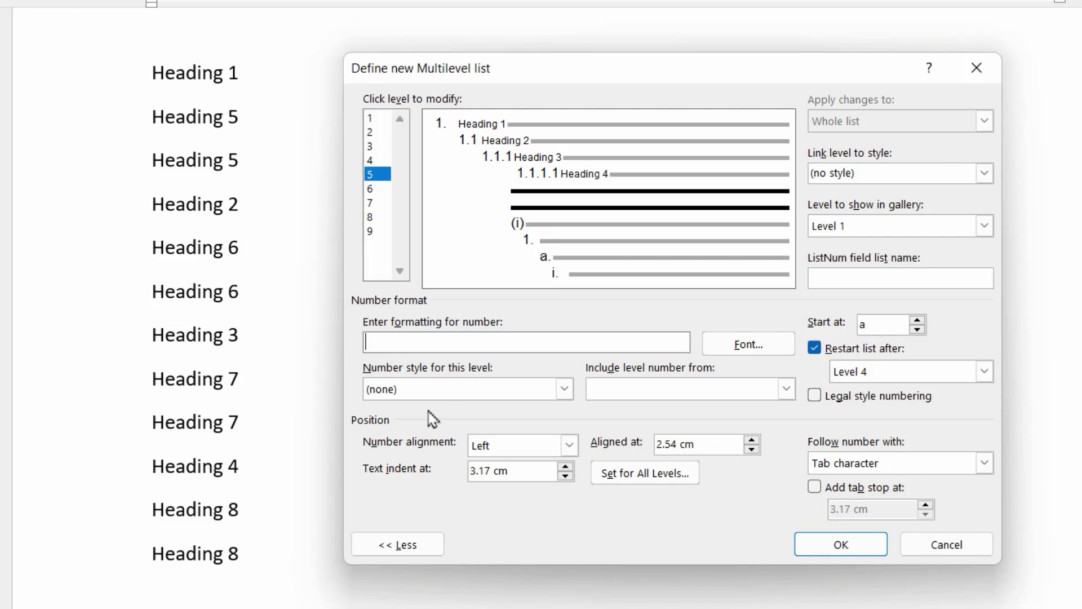
{"action": "left_click", "coordinate": [445, 391]}
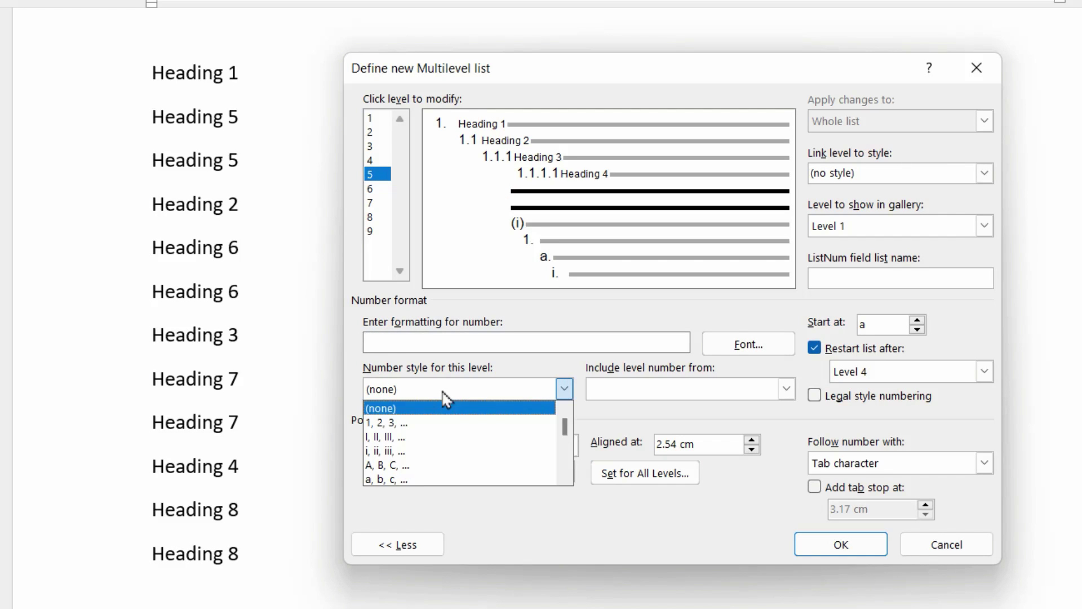
{"action": "left_click", "coordinate": [434, 479]}
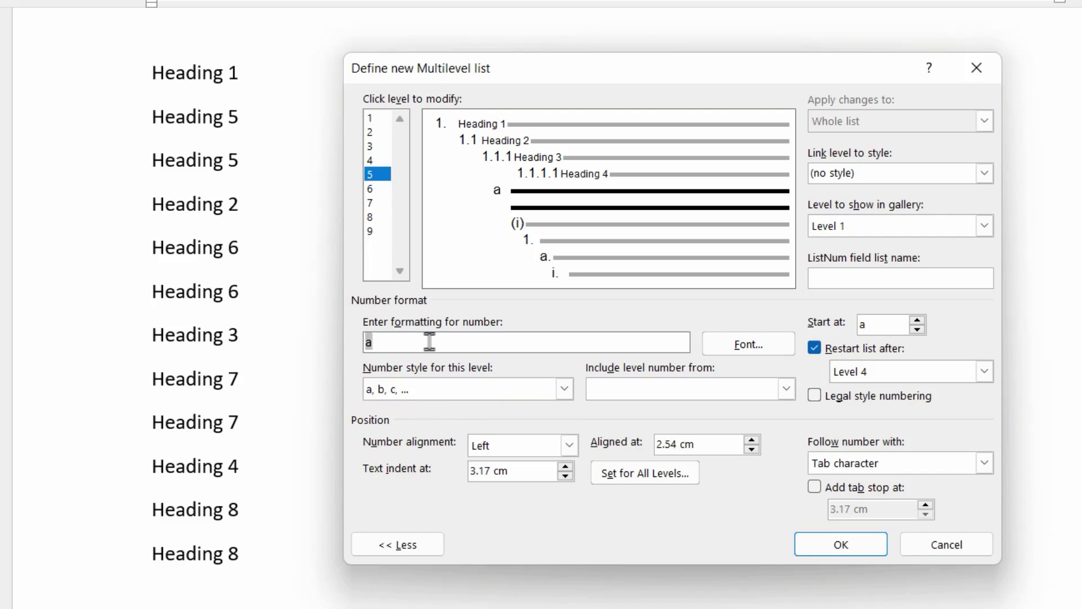
{"action": "type", "text": ")"}
{"action": "left_click", "coordinate": [379, 189]}
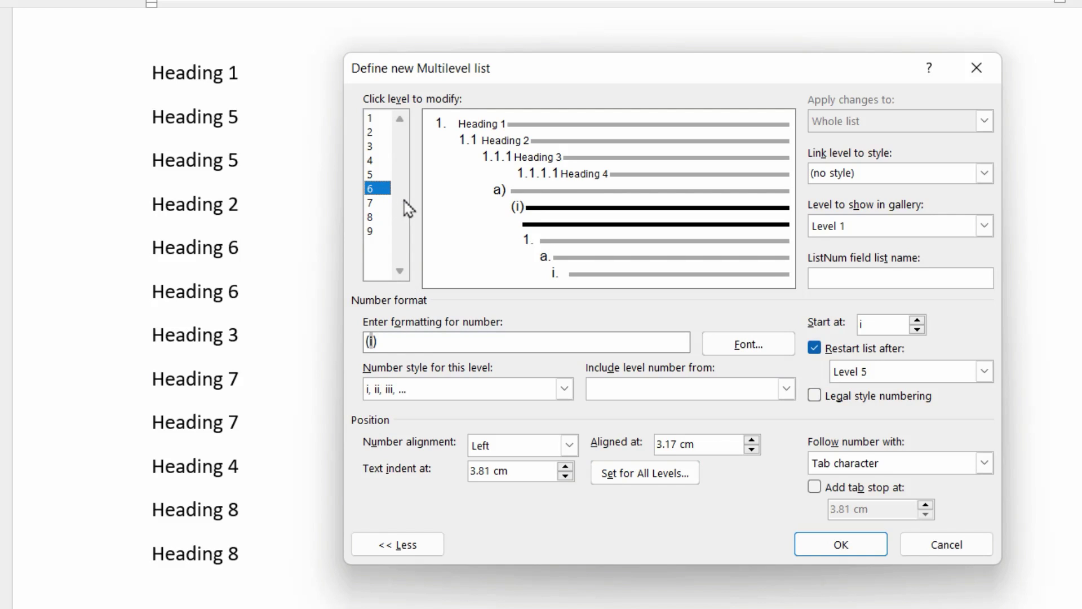
{"action": "left_click", "coordinate": [421, 348]}
{"action": "key", "text": "BackSpace"}
{"action": "key", "text": "BackSpace"}
{"action": "key", "text": "BackSpace"}
{"action": "left_click", "coordinate": [564, 389]}
{"action": "left_click", "coordinate": [495, 479]}
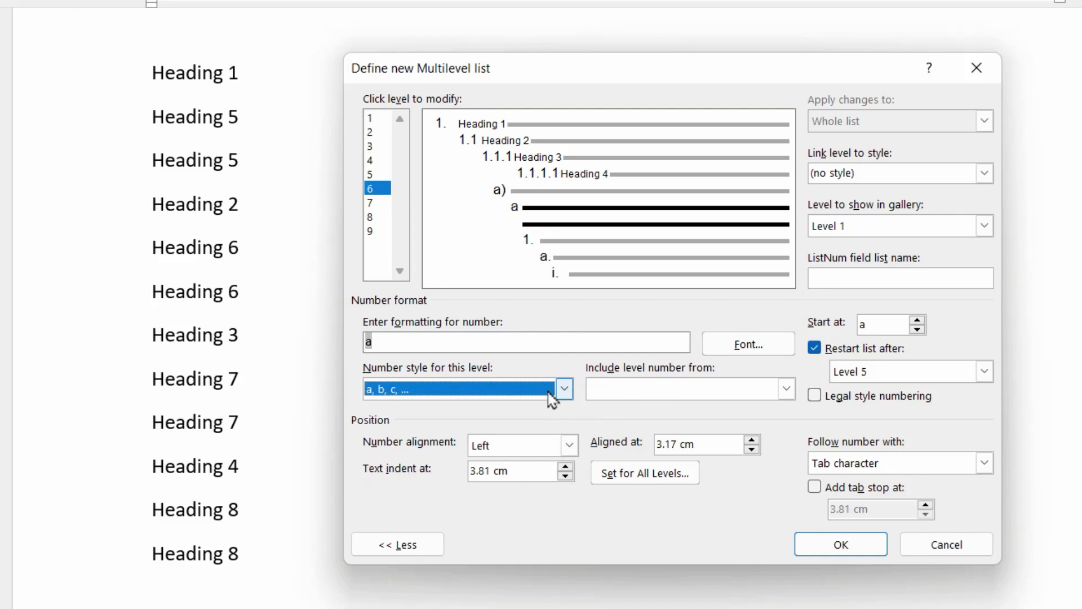
{"action": "left_click", "coordinate": [549, 391]}
{"action": "left_click", "coordinate": [429, 342]}
{"action": "type", "text": ")"}
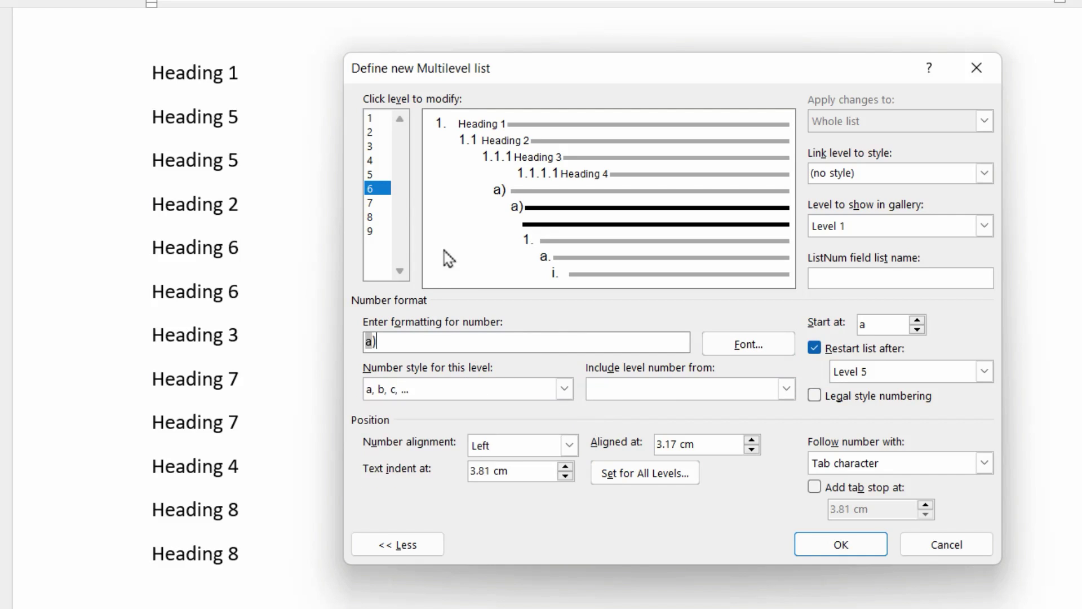
- Make levels 7 and 8 number with lowercase letters followed by ')'
{"action": "left_click", "coordinate": [374, 203]}
{"action": "left_click", "coordinate": [403, 340]}
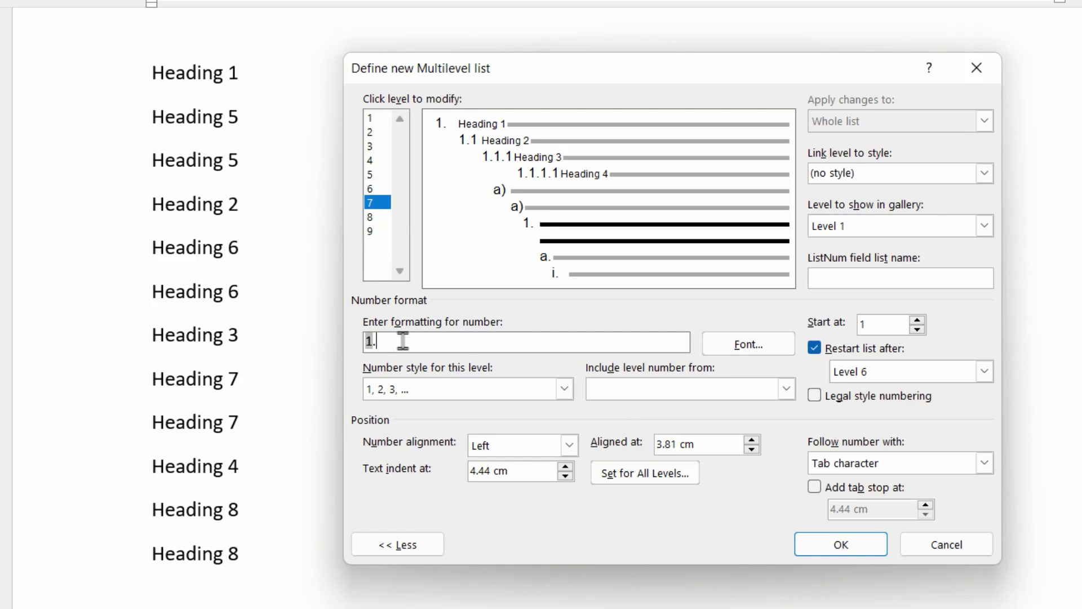
{"action": "key", "text": "BackSpace"}
{"action": "key", "text": "BackSpace"}
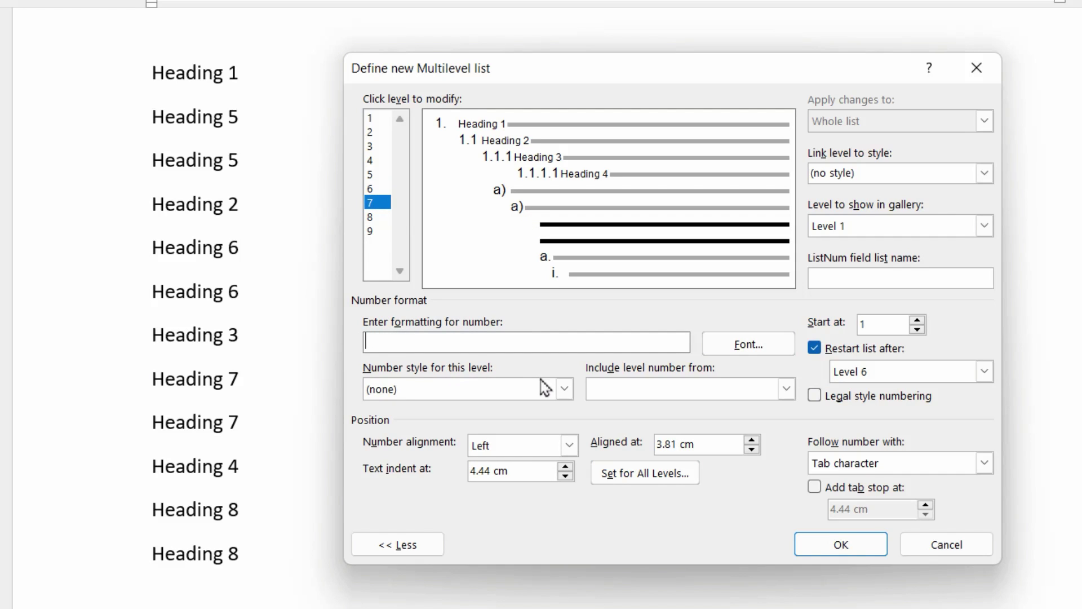
{"action": "left_click", "coordinate": [564, 389]}
{"action": "left_click", "coordinate": [471, 479]}
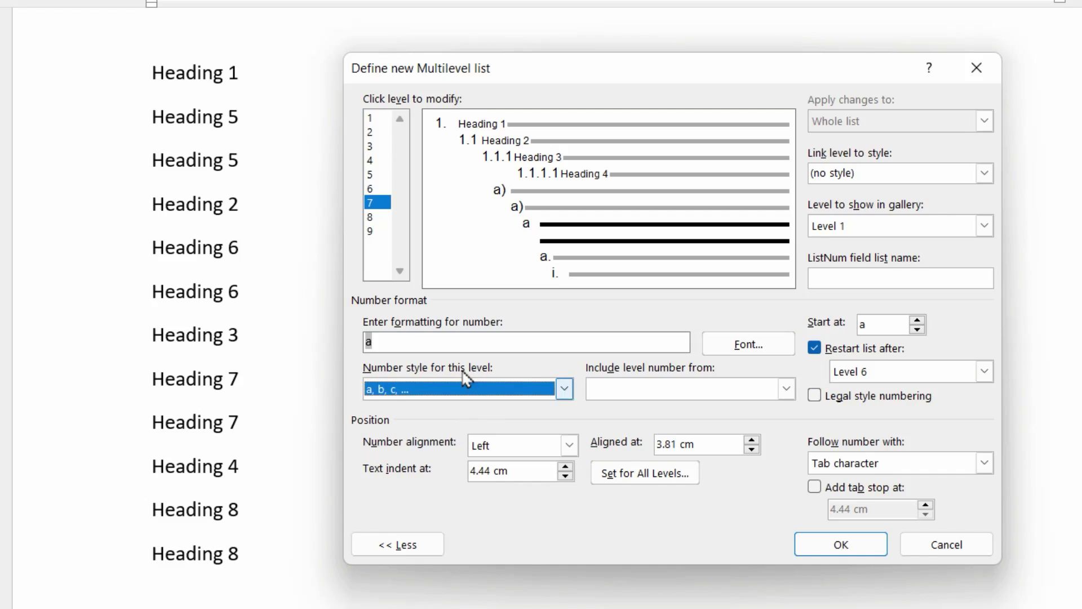
{"action": "type", "text": ")"}
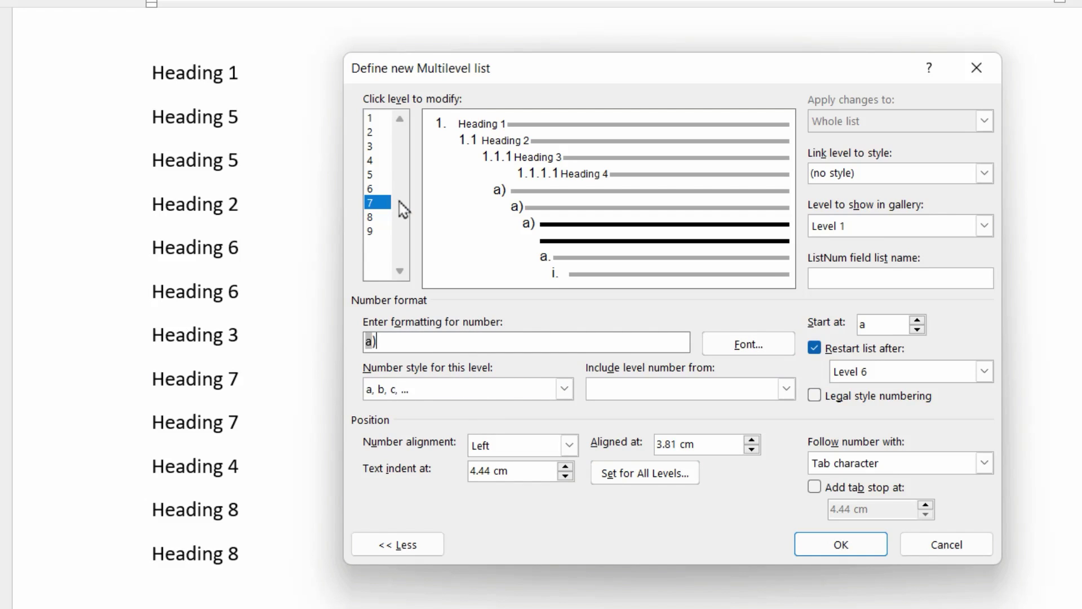
{"action": "left_click", "coordinate": [378, 217]}
{"action": "left_click", "coordinate": [426, 340]}
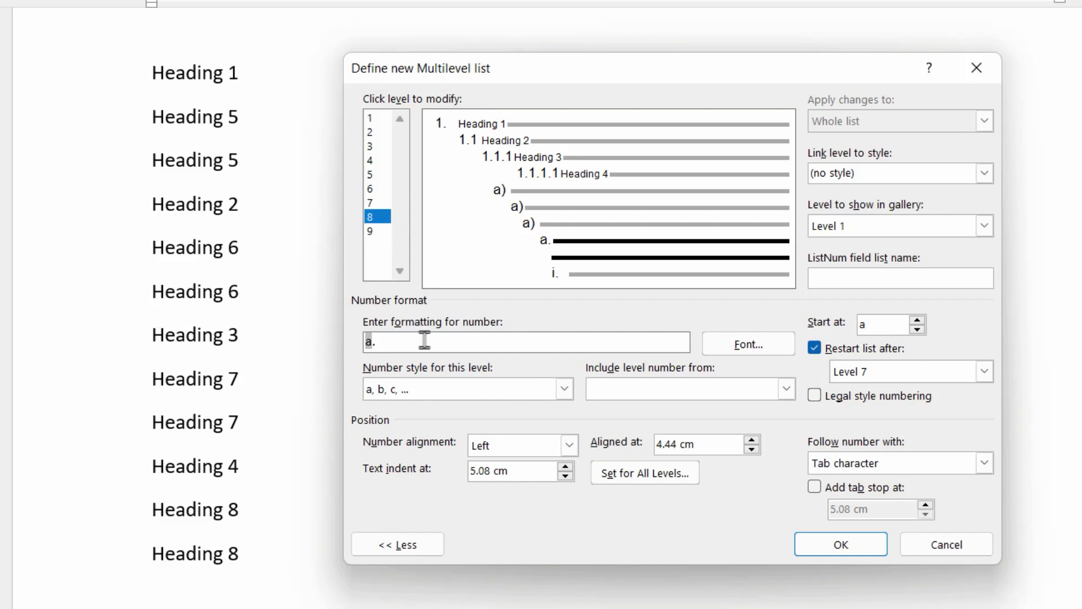
{"action": "key", "text": "BackSpace"}
{"action": "key", "text": "BackSpace"}
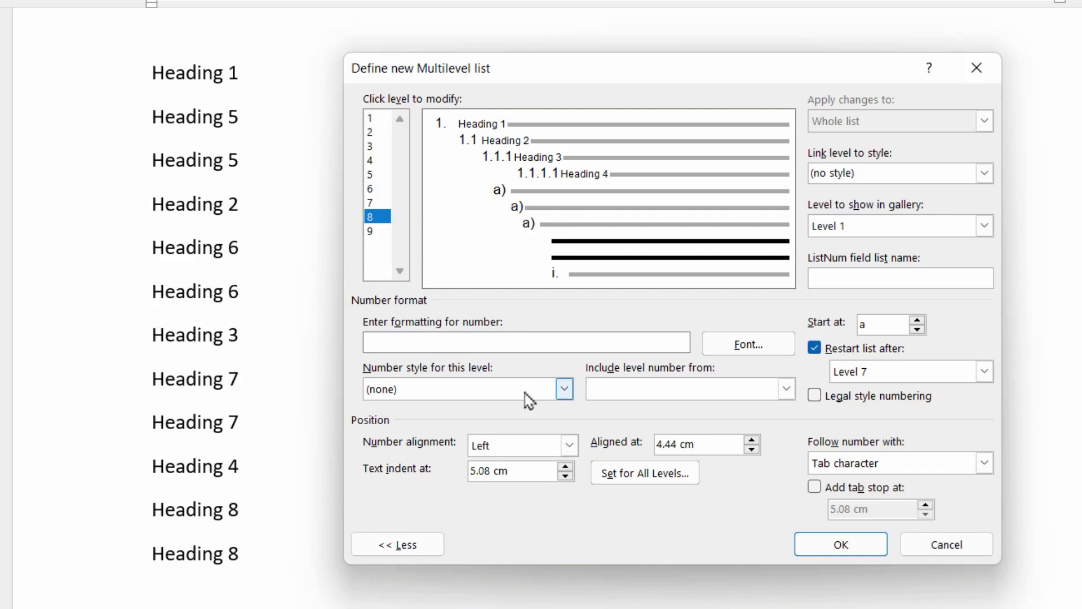
{"action": "left_click", "coordinate": [564, 388]}
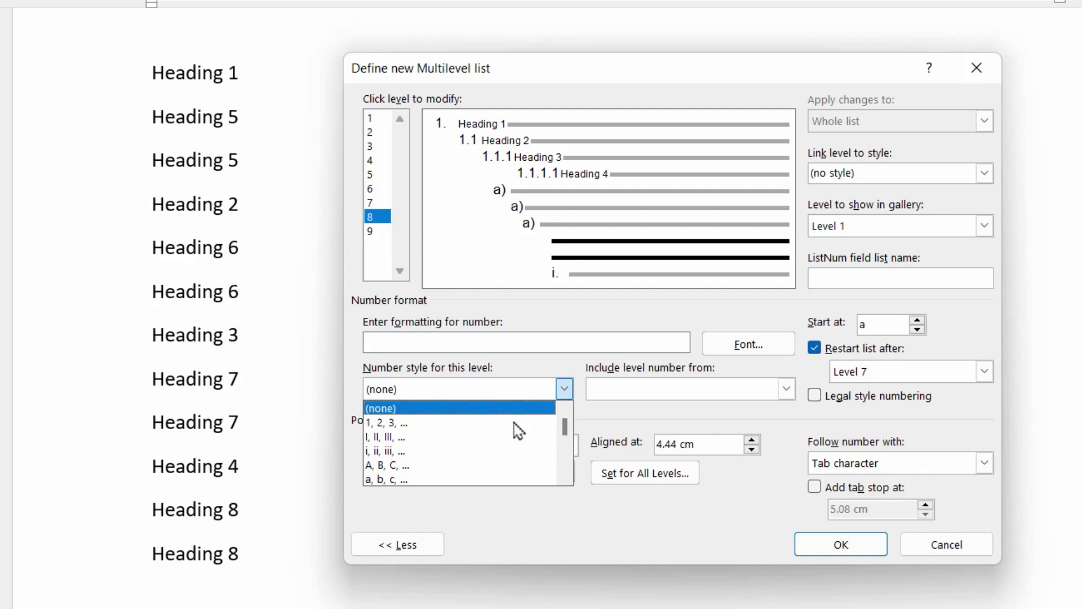
{"action": "left_click", "coordinate": [507, 479]}
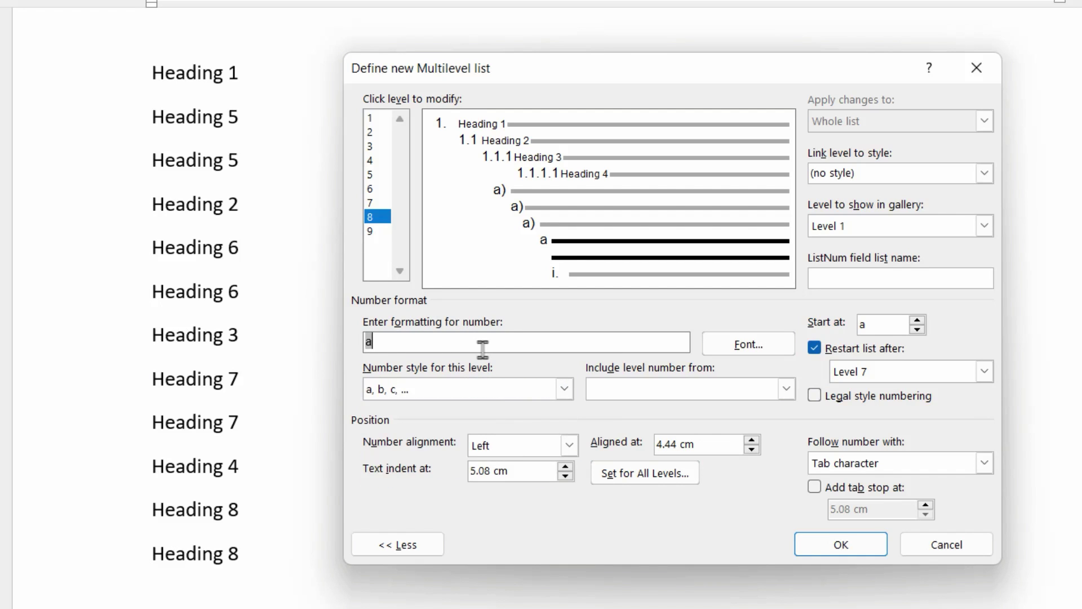
{"action": "type", "text": ")"}
- Align level 5 at 1 cm with a 2 cm indent, and level 6 at 2 cm with 3 cm
{"action": "left_click", "coordinate": [385, 174]}
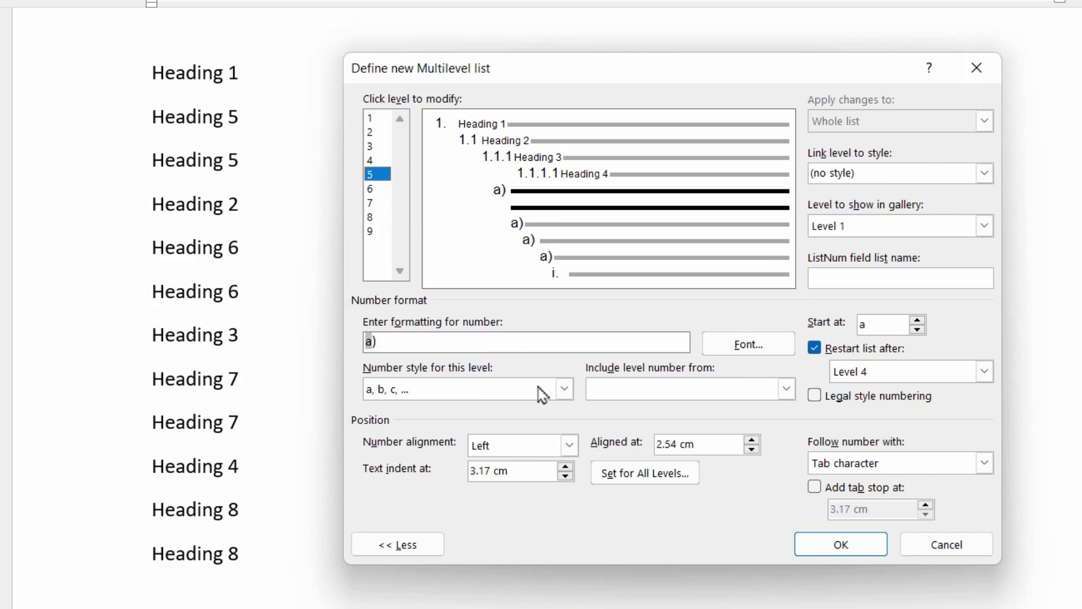
{"action": "left_click_drag", "start_coordinate": [705, 443], "coordinate": [643, 449]}
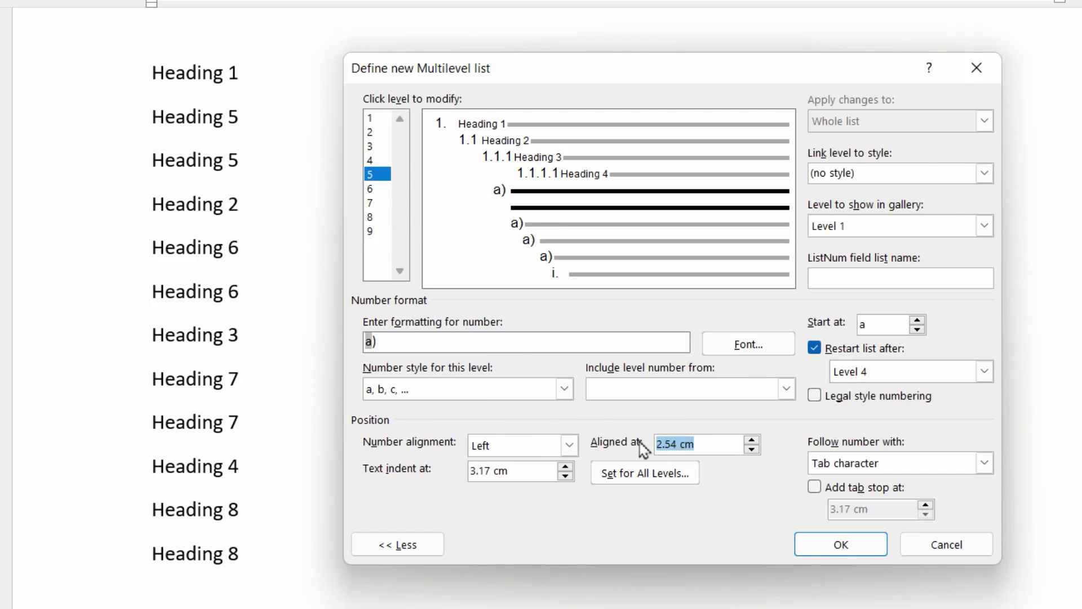
{"action": "type", "text": "1cm"}
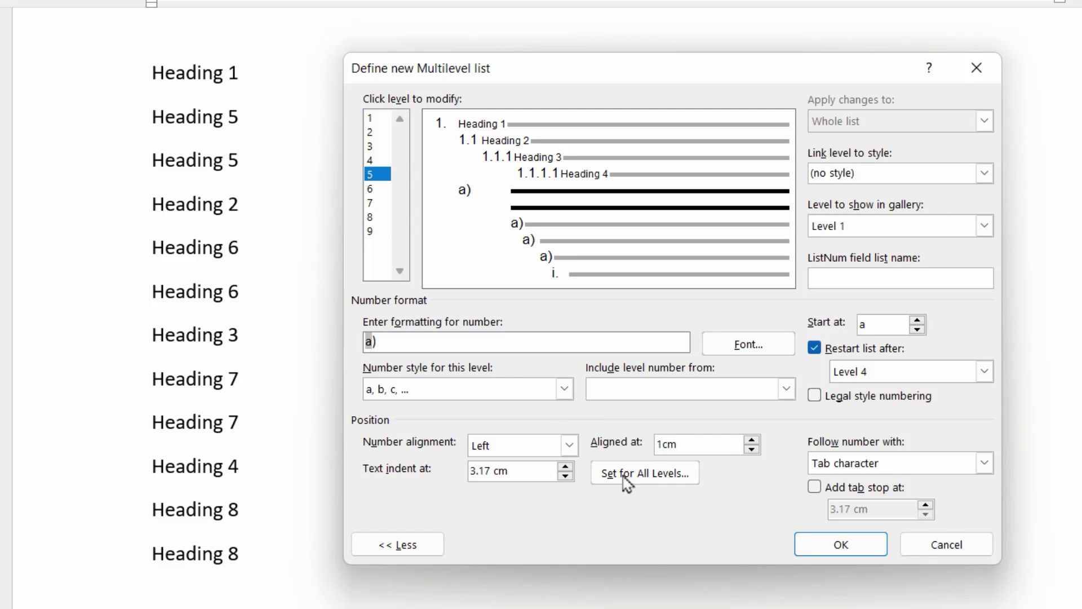
{"action": "left_click_drag", "start_coordinate": [514, 470], "coordinate": [443, 471]}
{"action": "type", "text": "2cm"}
{"action": "left_click", "coordinate": [378, 190]}
{"action": "left_click_drag", "start_coordinate": [699, 444], "coordinate": [648, 444]}
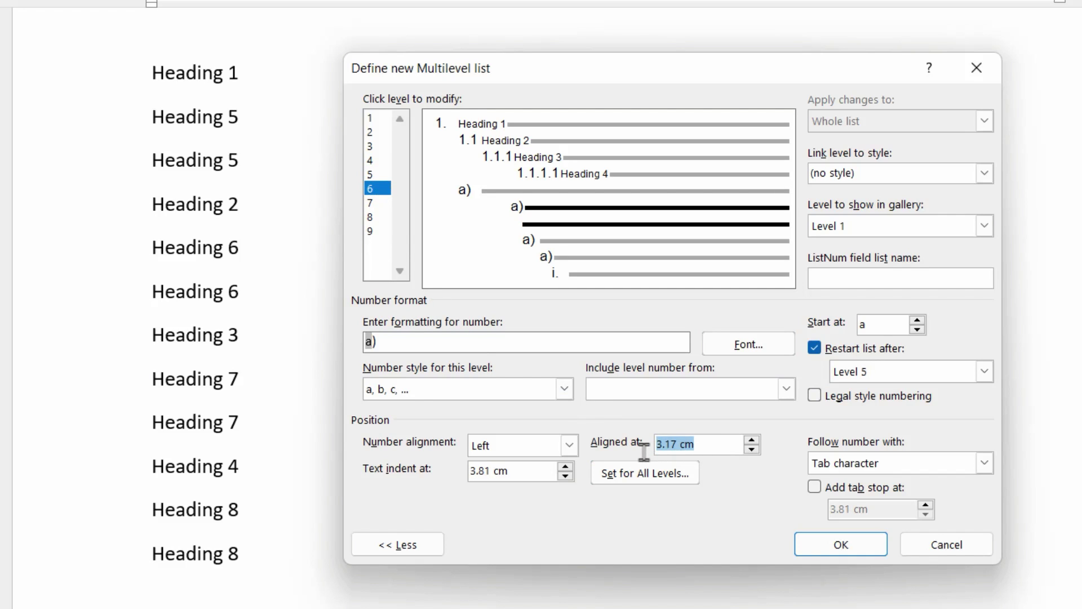
{"action": "type", "text": "2cm"}
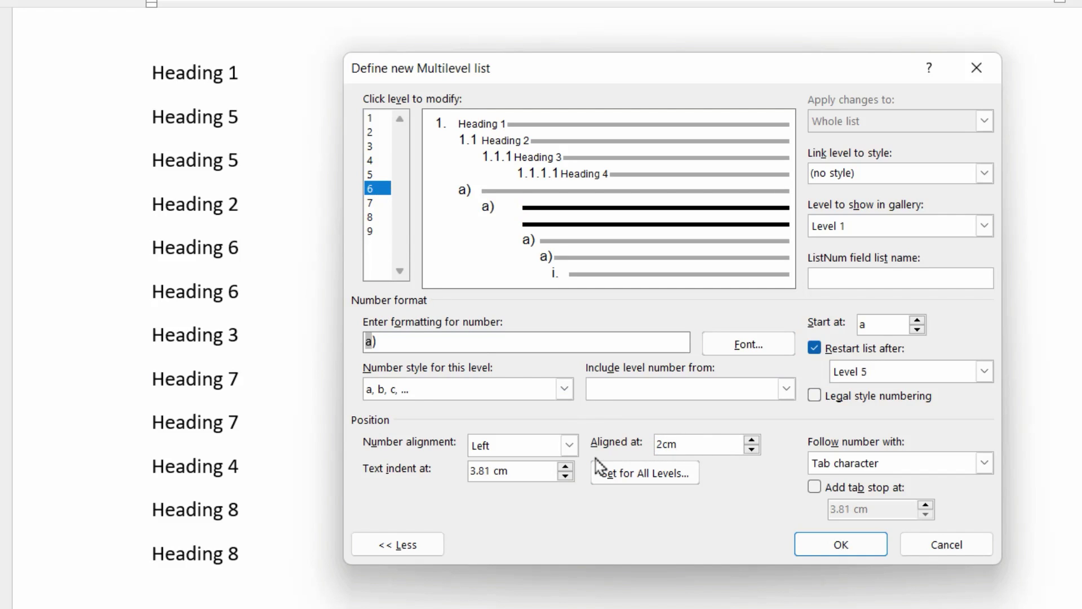
{"action": "left_click_drag", "start_coordinate": [506, 471], "coordinate": [454, 481]}
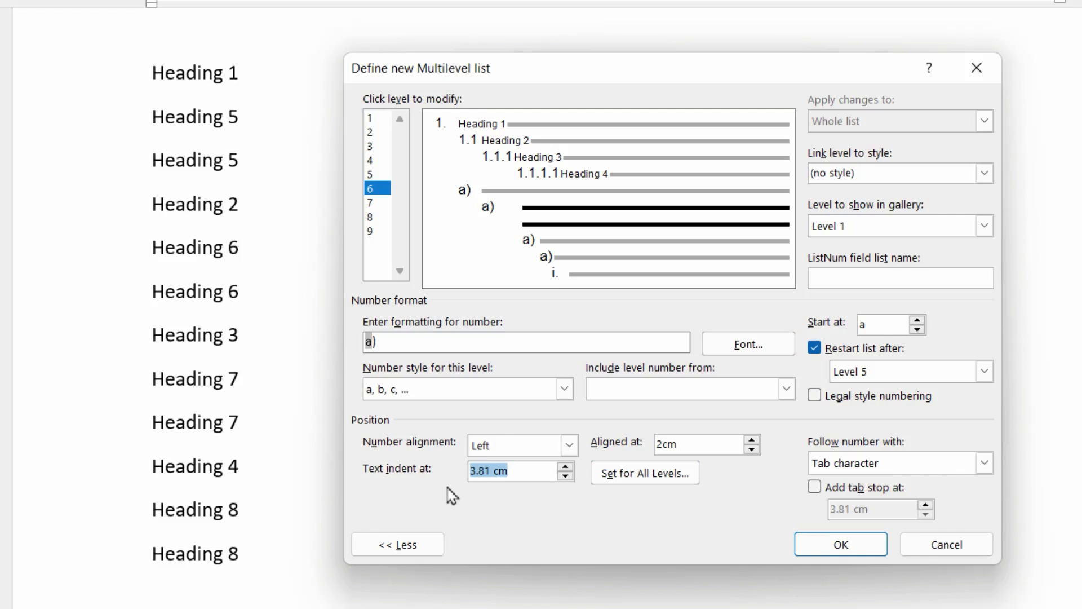
{"action": "type", "text": "3cm"}
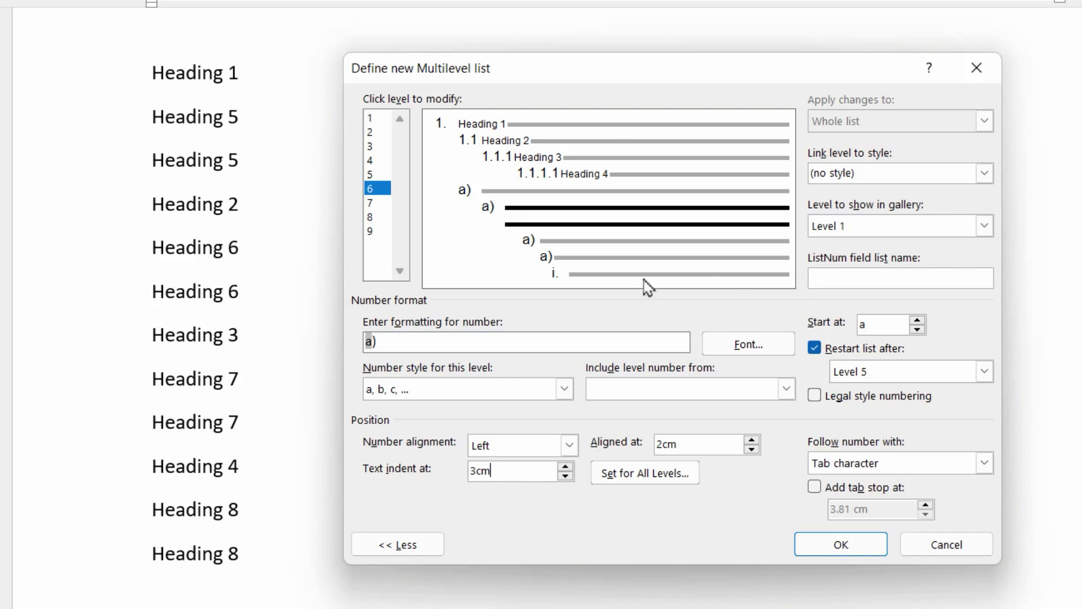
- Align level 7 at 3.5 cm with a 4.5 cm indent, and level 8 at 5 cm with 6 cm
{"action": "left_click", "coordinate": [372, 204]}
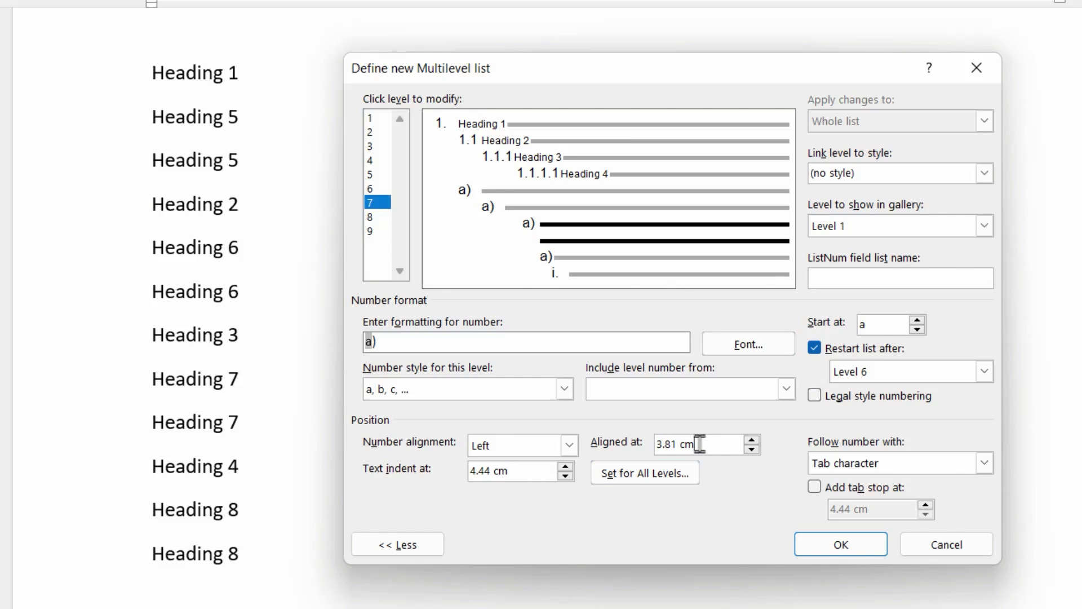
{"action": "left_click_drag", "start_coordinate": [699, 444], "coordinate": [642, 451]}
{"action": "type", "text": "3."}
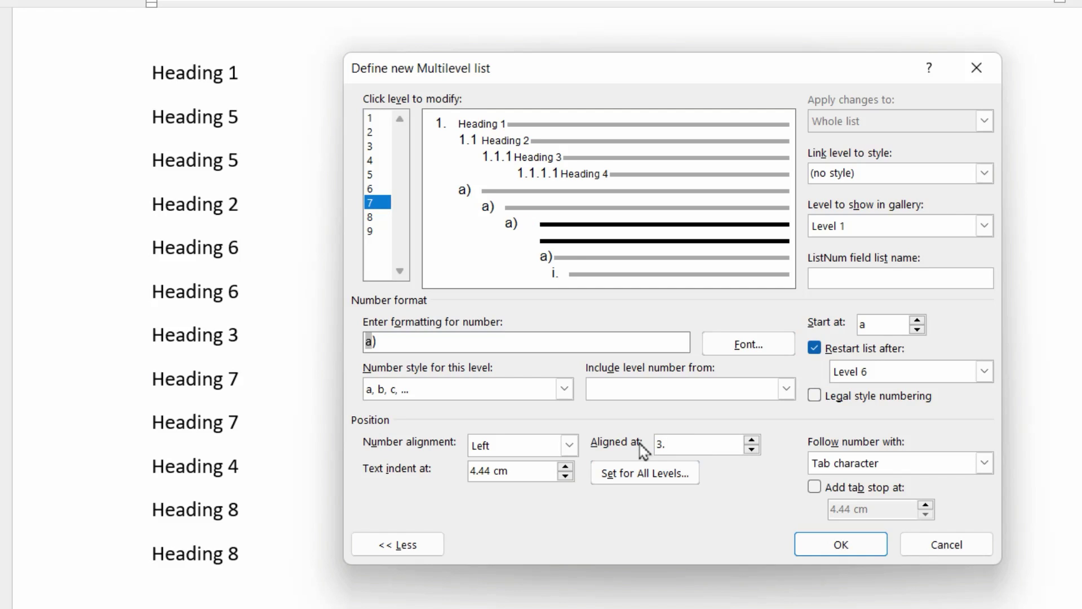
{"action": "type", "text": "5cm"}
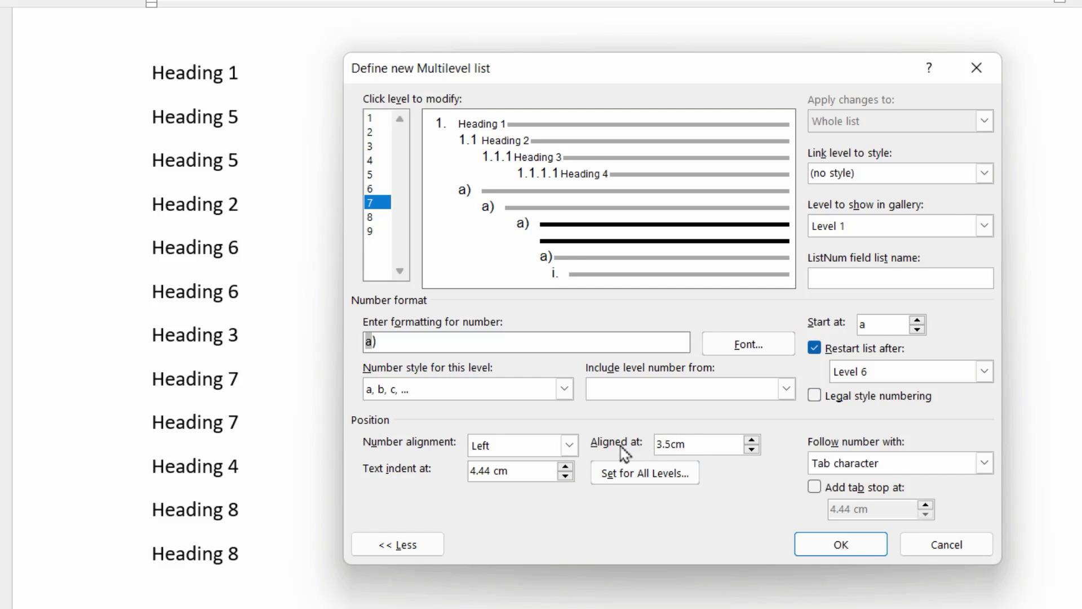
{"action": "left_click_drag", "start_coordinate": [536, 471], "coordinate": [442, 481]}
{"action": "type", "text": "4.5cm"}
{"action": "left_click", "coordinate": [375, 217]}
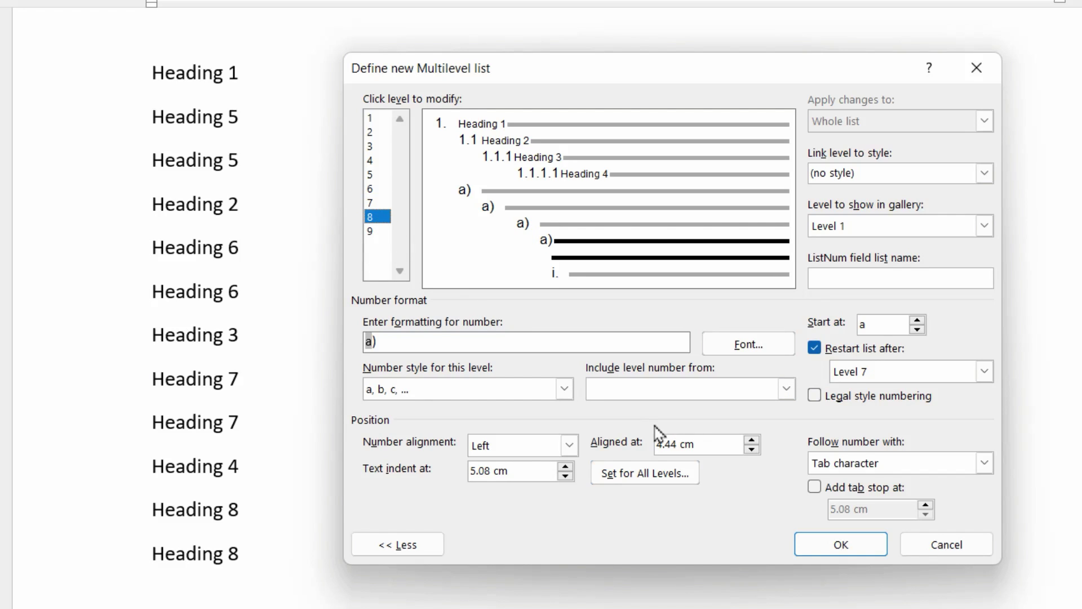
{"action": "left_click_drag", "start_coordinate": [707, 445], "coordinate": [638, 451]}
{"action": "type", "text": "5cm"}
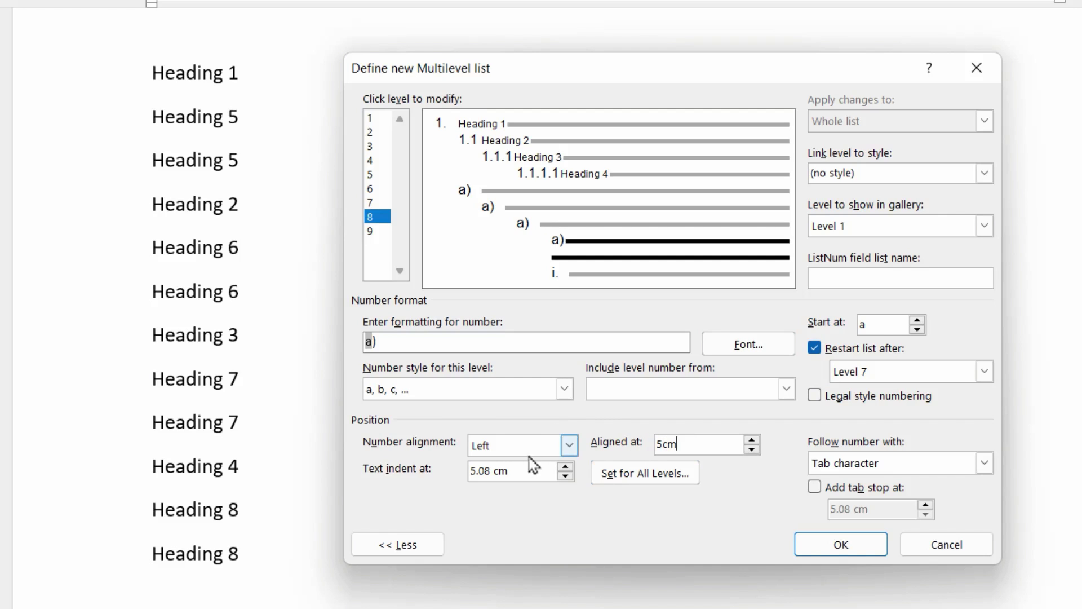
{"action": "left_click_drag", "start_coordinate": [532, 465], "coordinate": [427, 476]}
{"action": "type", "text": "6cm"}
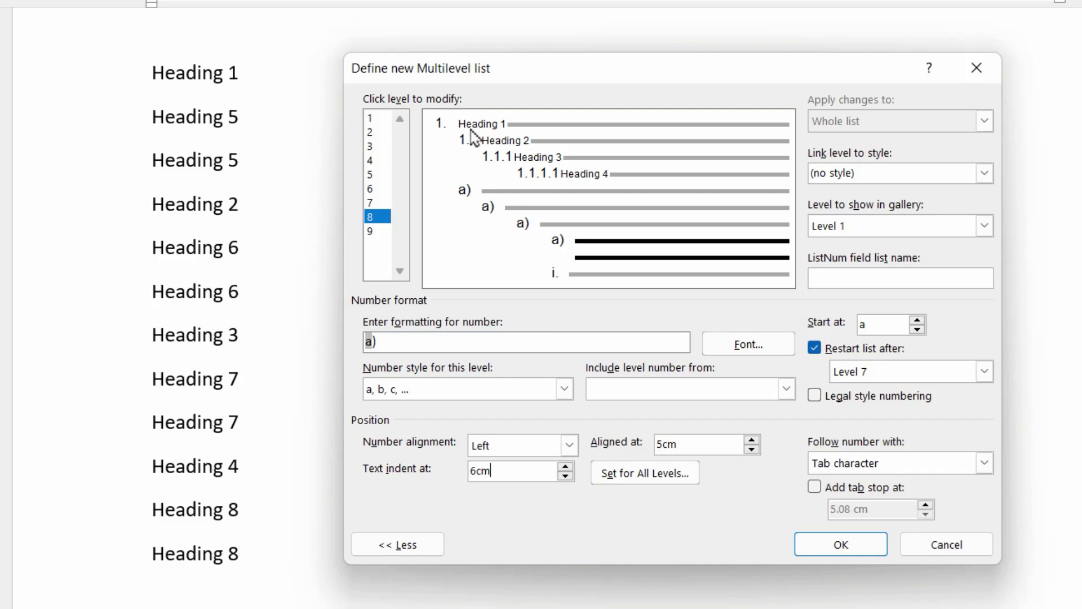
- Link list level 5 to Heading 5 and level 6 to Heading 6
{"action": "left_click", "coordinate": [382, 175]}
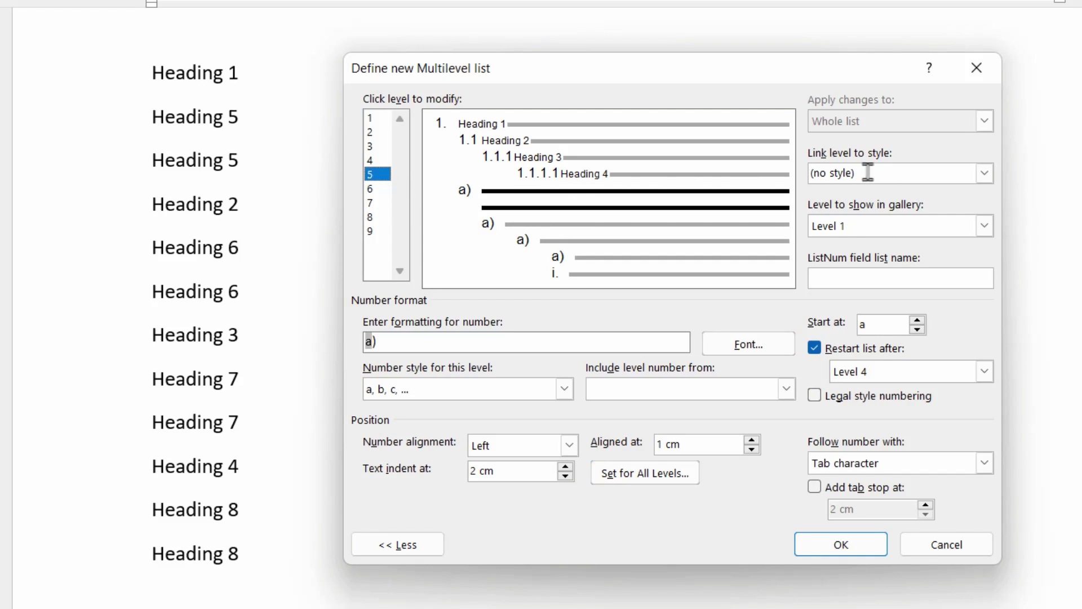
{"action": "left_click", "coordinate": [984, 173]}
{"action": "scroll", "coordinate": [908, 254], "scroll_direction": "down", "scroll_amount": 2}
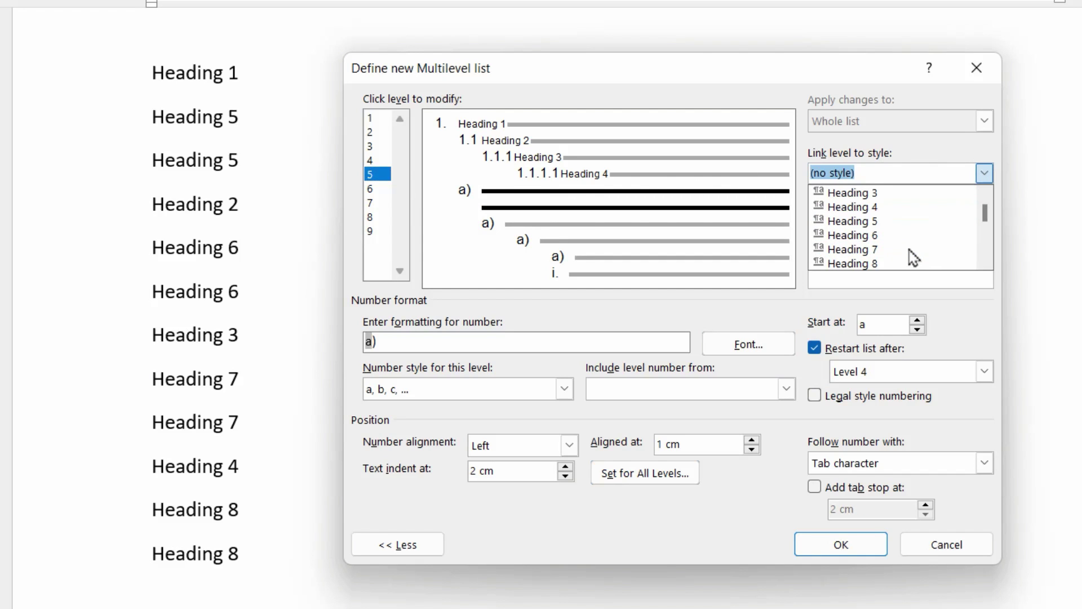
{"action": "left_click", "coordinate": [902, 222]}
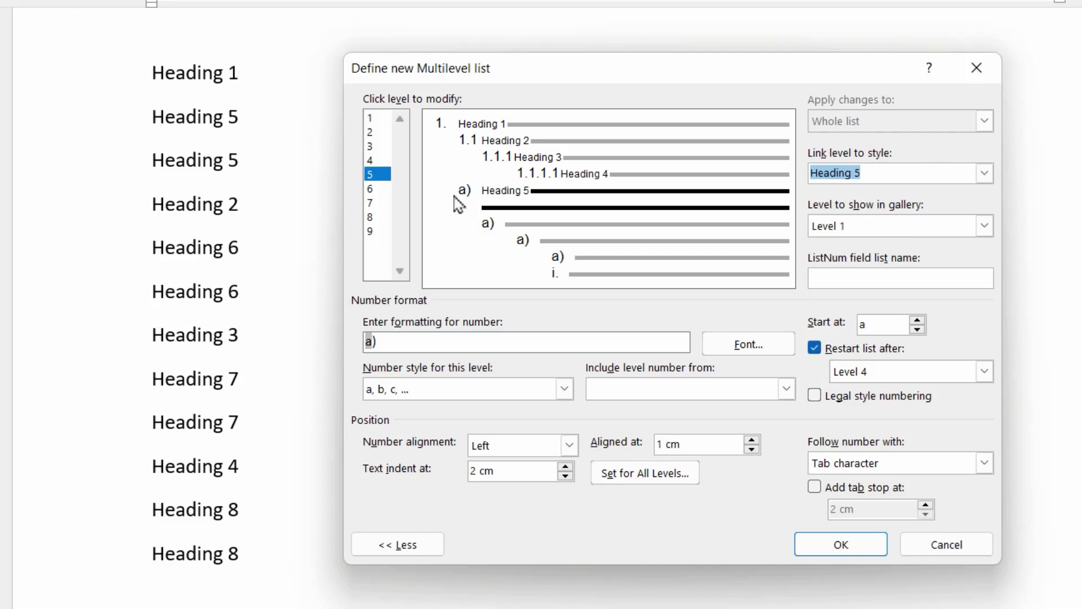
{"action": "left_click", "coordinate": [379, 189]}
{"action": "left_click", "coordinate": [984, 173]}
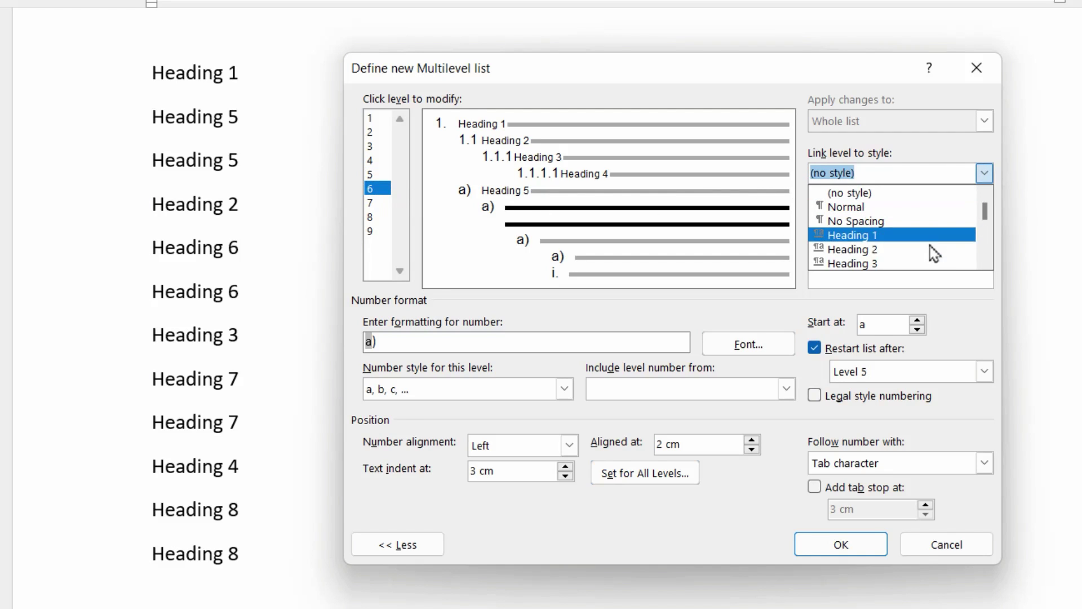
{"action": "scroll", "coordinate": [930, 257], "scroll_direction": "down", "scroll_amount": 2}
{"action": "left_click", "coordinate": [901, 236]}
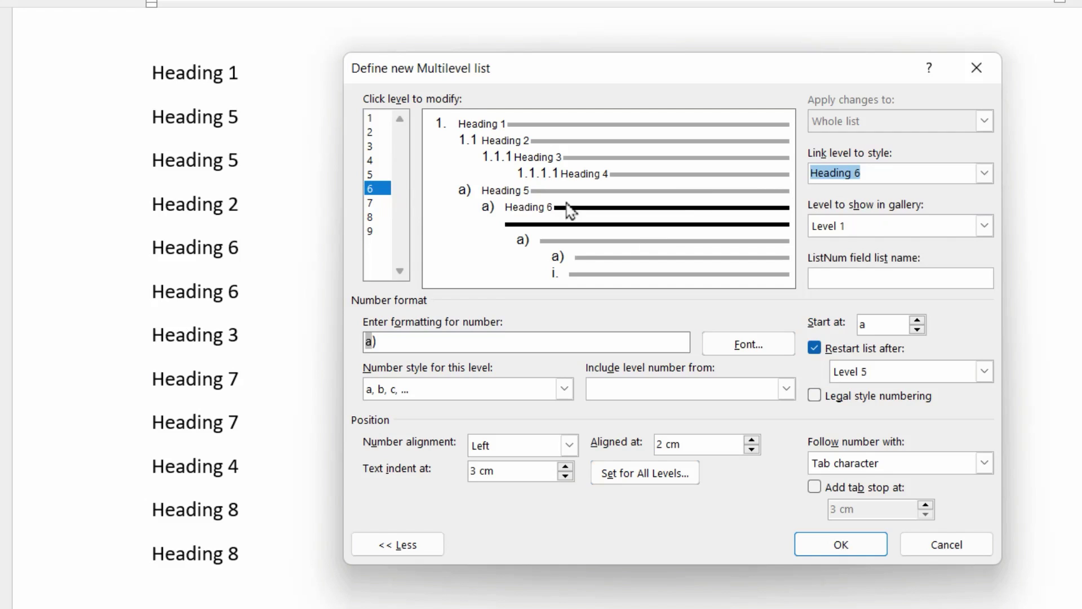
- Link list level 7 to Heading 7 and level 8 to Heading 8
{"action": "left_click", "coordinate": [372, 203]}
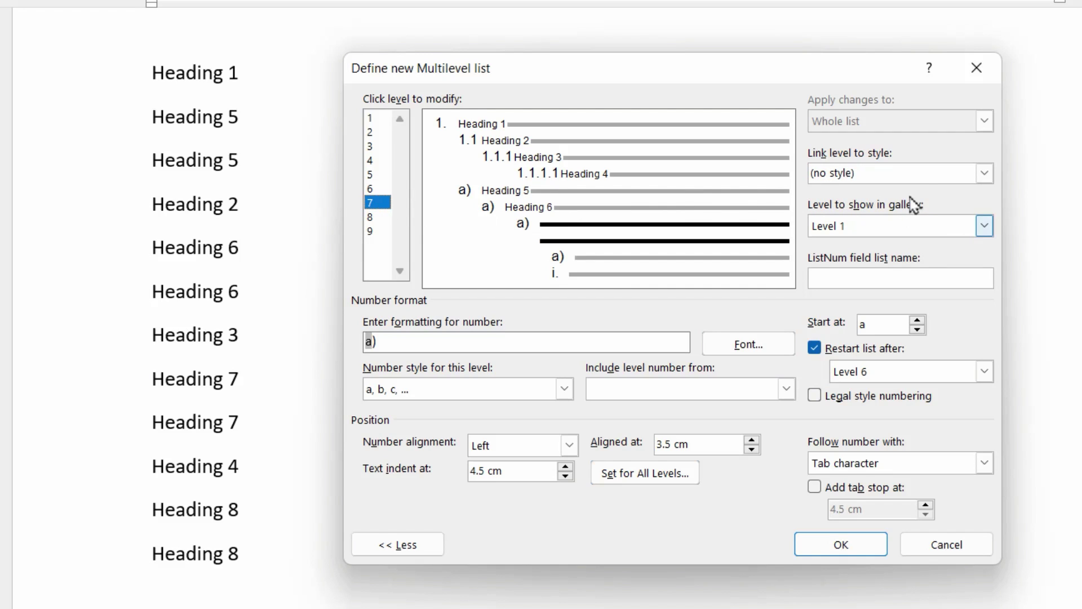
{"action": "left_click", "coordinate": [984, 174]}
{"action": "scroll", "coordinate": [934, 220], "scroll_direction": "down", "scroll_amount": 2}
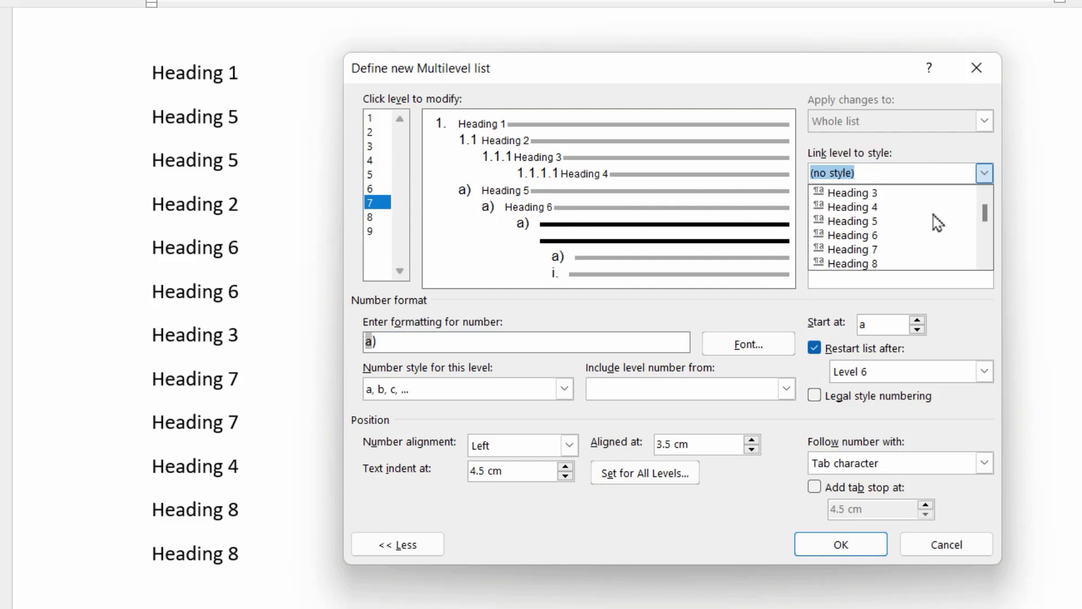
{"action": "left_click", "coordinate": [906, 251]}
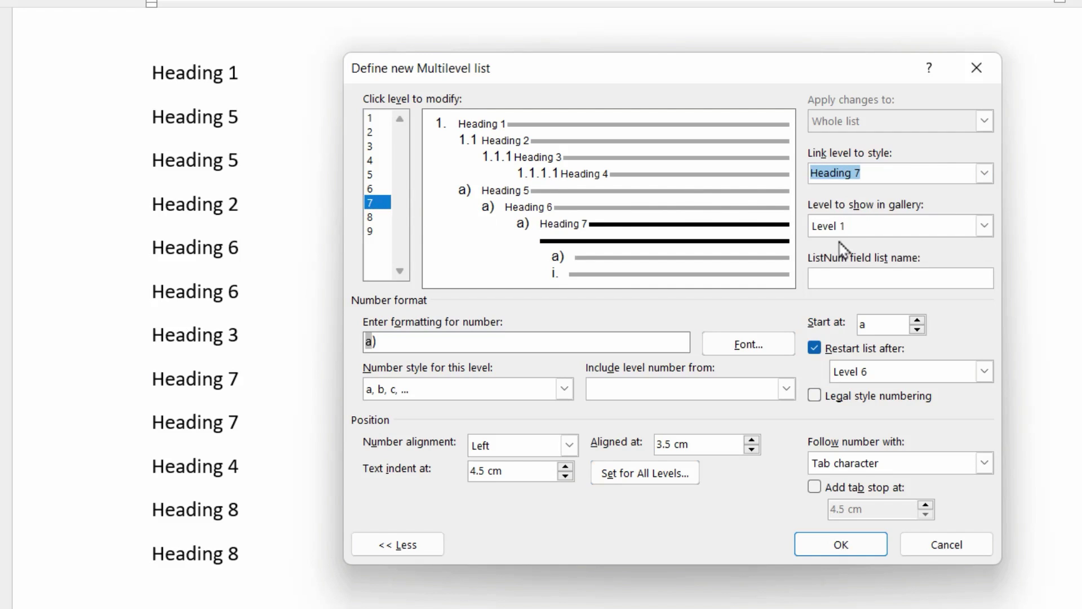
{"action": "left_click", "coordinate": [373, 217]}
{"action": "left_click", "coordinate": [984, 173]}
{"action": "scroll", "coordinate": [962, 211], "scroll_direction": "up", "scroll_amount": 2}
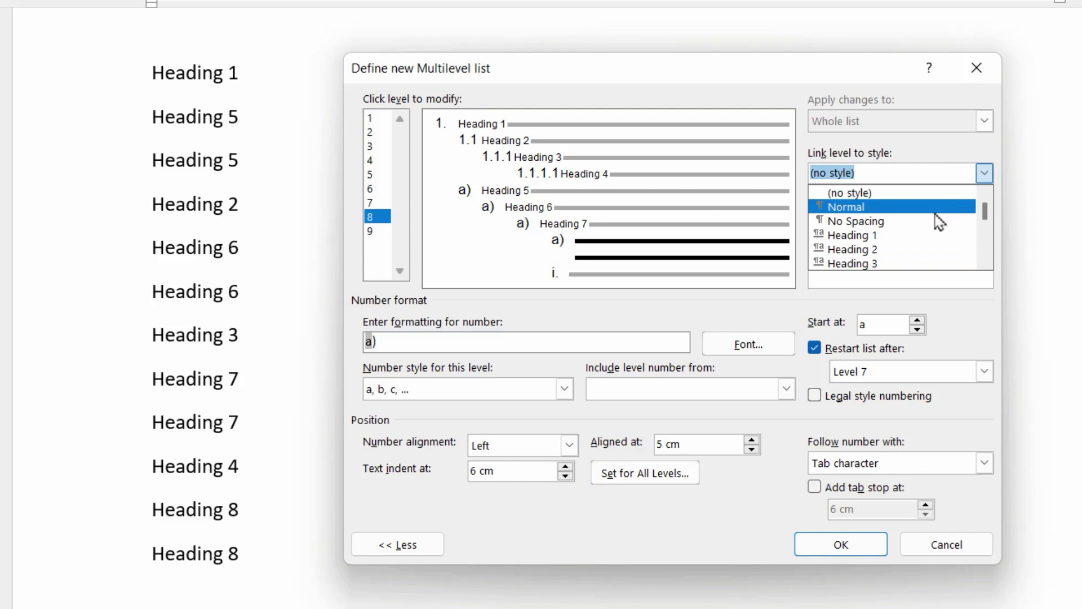
{"action": "scroll", "coordinate": [937, 222], "scroll_direction": "down", "scroll_amount": 2}
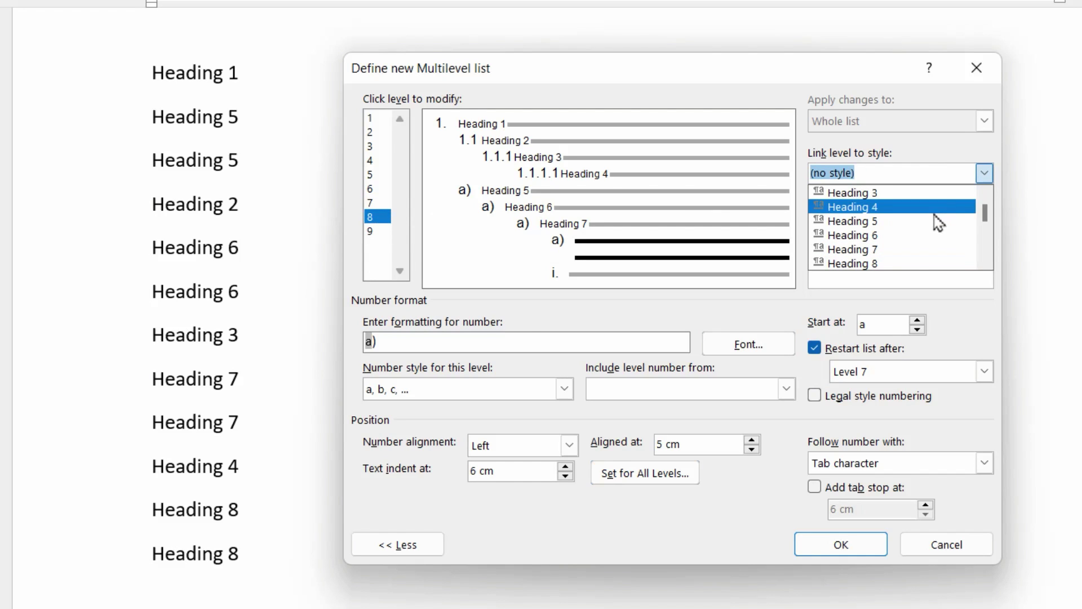
{"action": "left_click", "coordinate": [910, 263]}
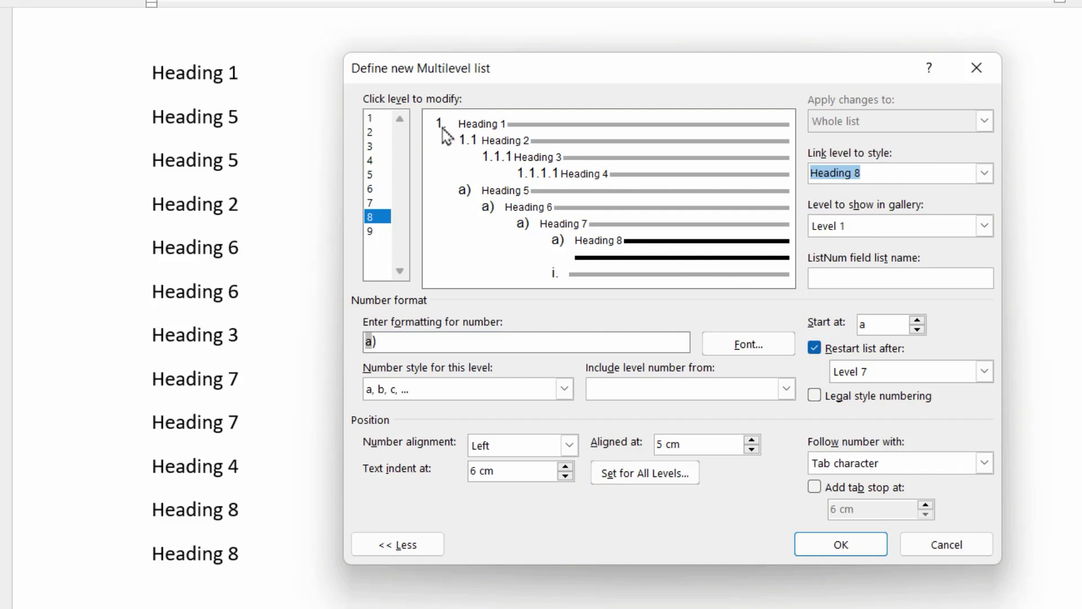
- Check levels 2 and 3, then make list level 5 restart after Level 1
{"action": "left_click", "coordinate": [377, 133]}
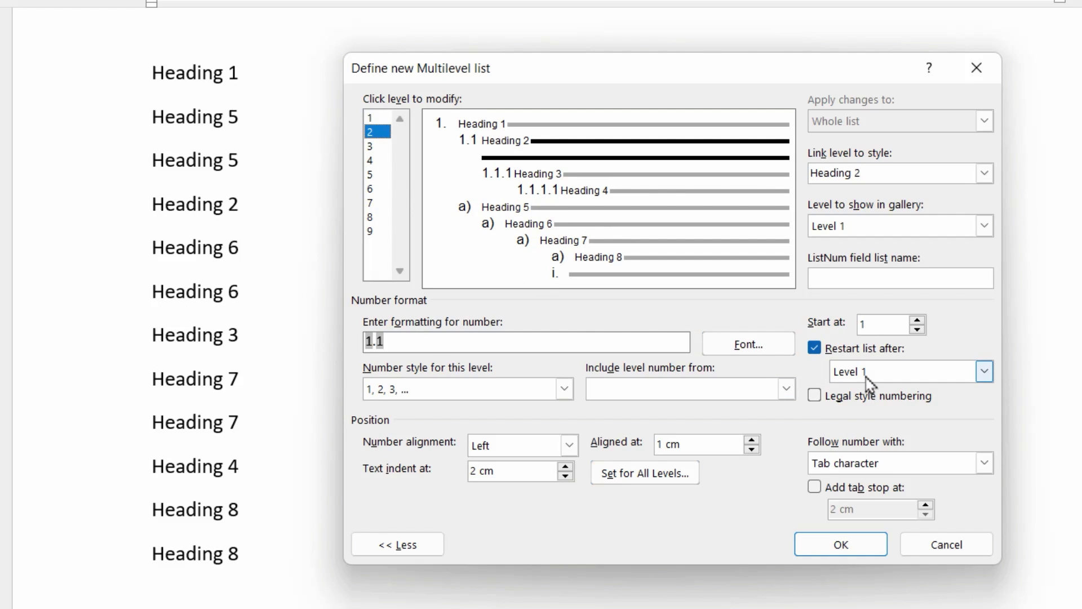
{"action": "left_click", "coordinate": [377, 147]}
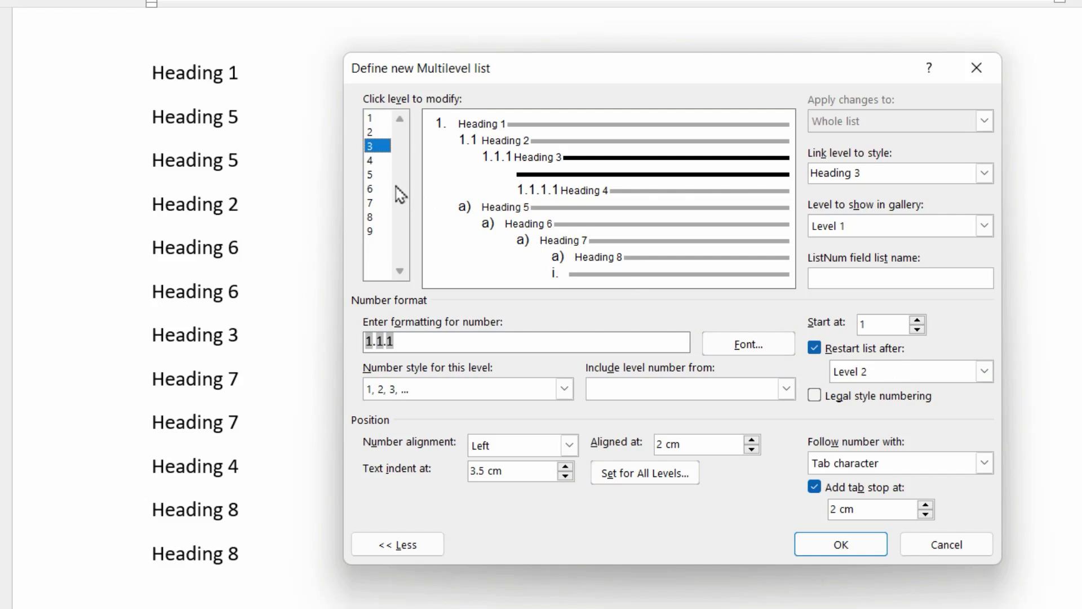
{"action": "left_click", "coordinate": [378, 176]}
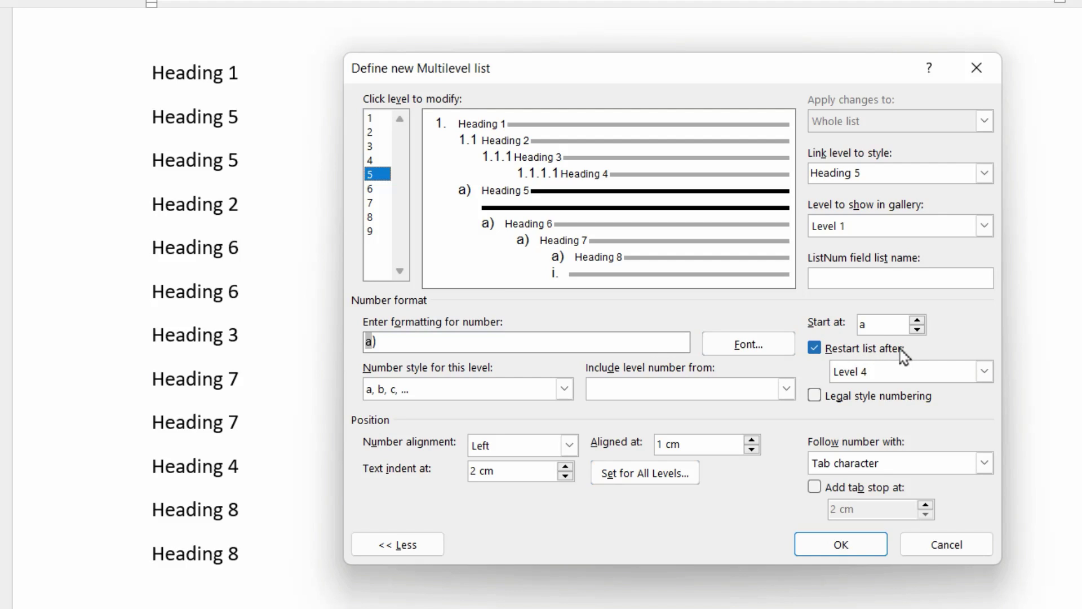
{"action": "left_click", "coordinate": [983, 372]}
{"action": "left_click", "coordinate": [881, 392]}
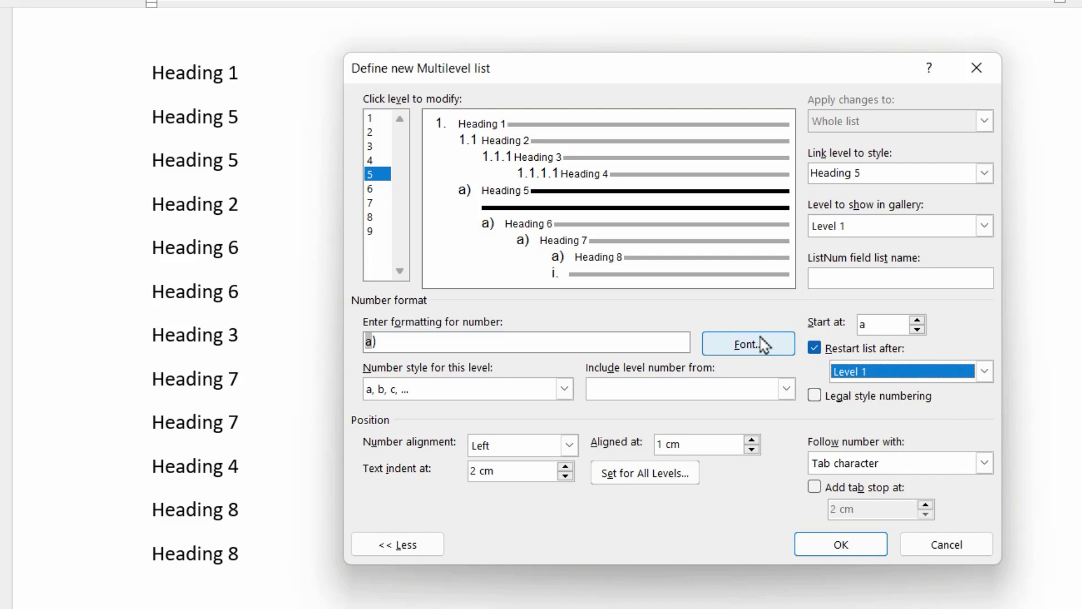
- Make levels 6, 7 and 8 restart after Level 2, Level 3 and Level 4
{"action": "left_click", "coordinate": [374, 189]}
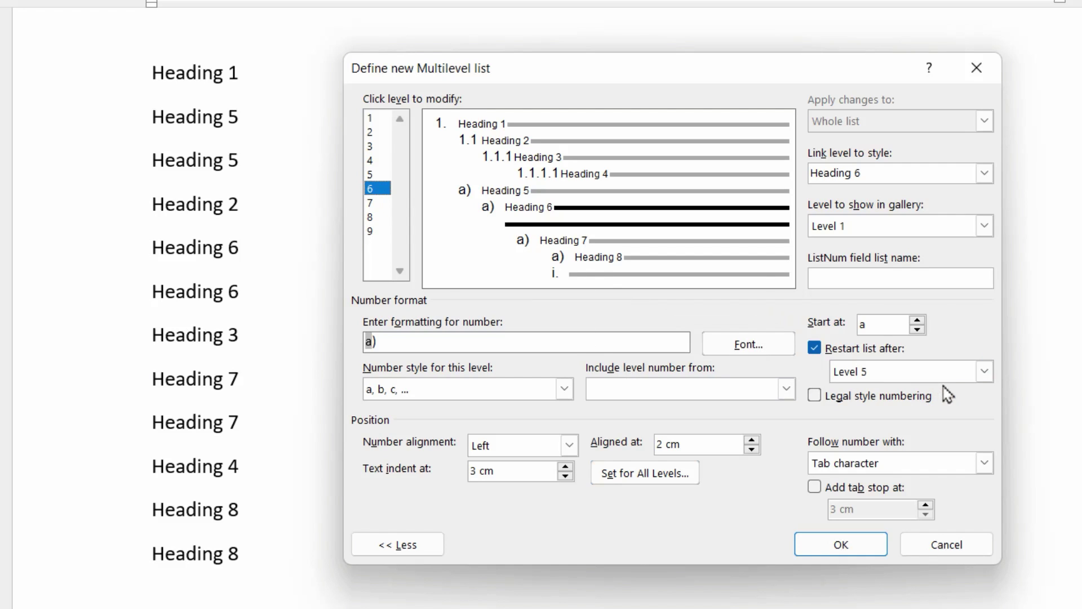
{"action": "left_click", "coordinate": [983, 373]}
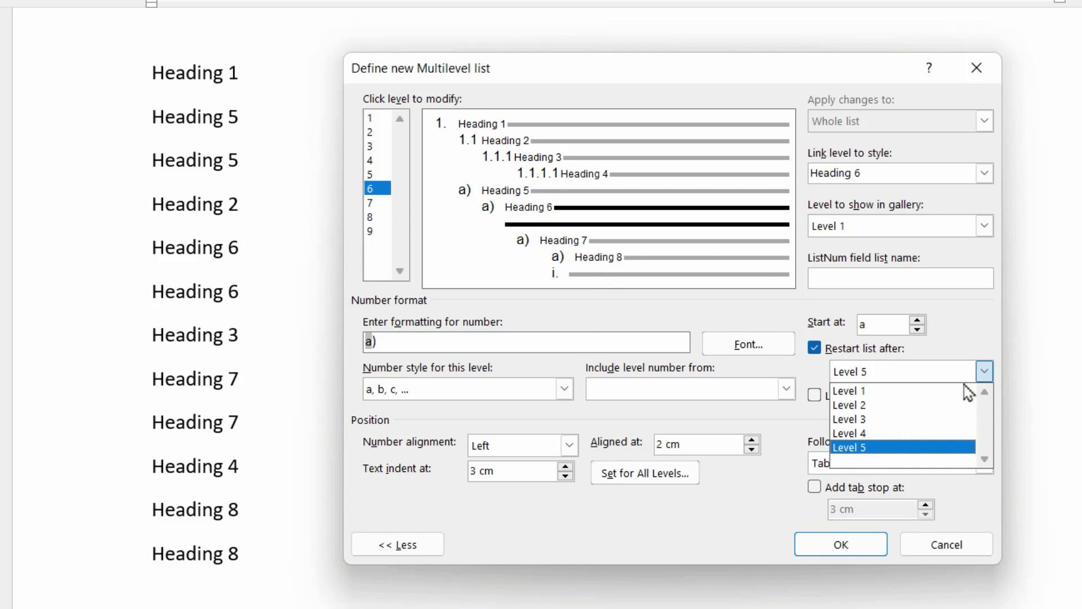
{"action": "left_click", "coordinate": [948, 406]}
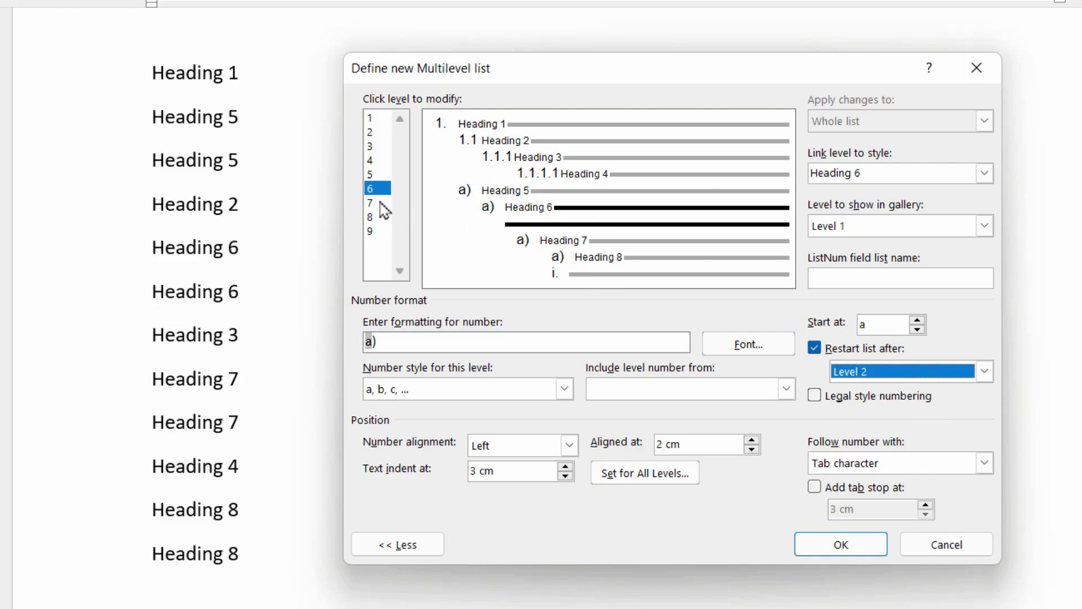
{"action": "left_click", "coordinate": [379, 204]}
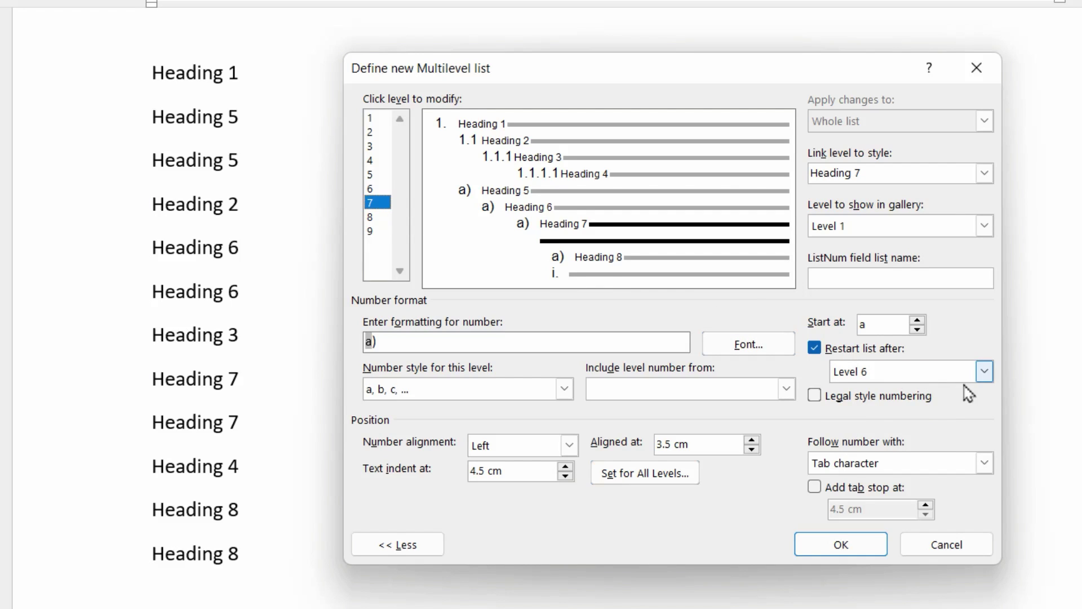
{"action": "left_click", "coordinate": [984, 373]}
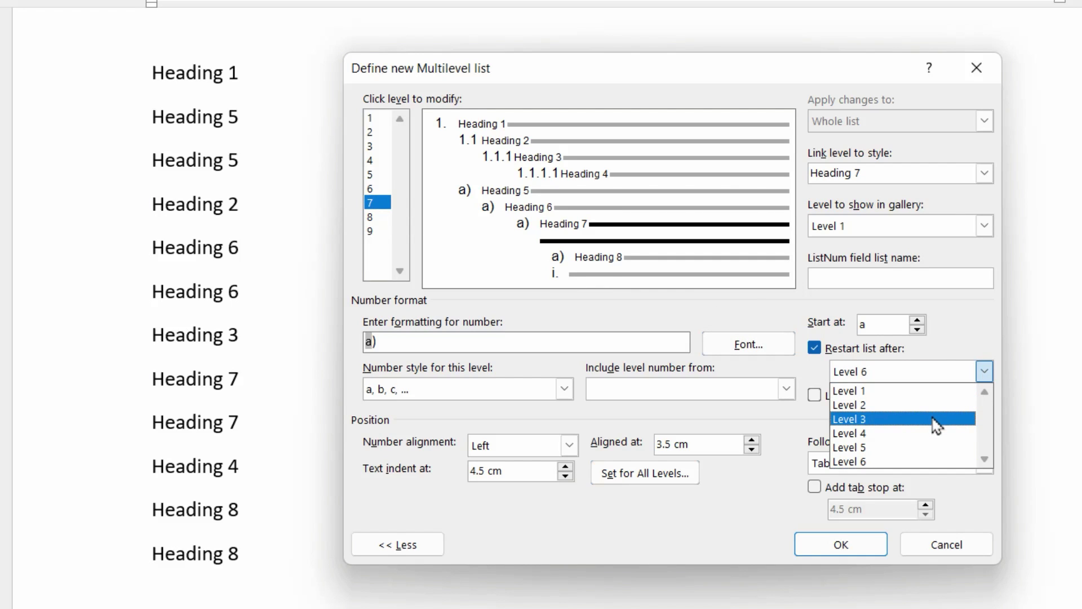
{"action": "left_click", "coordinate": [935, 420]}
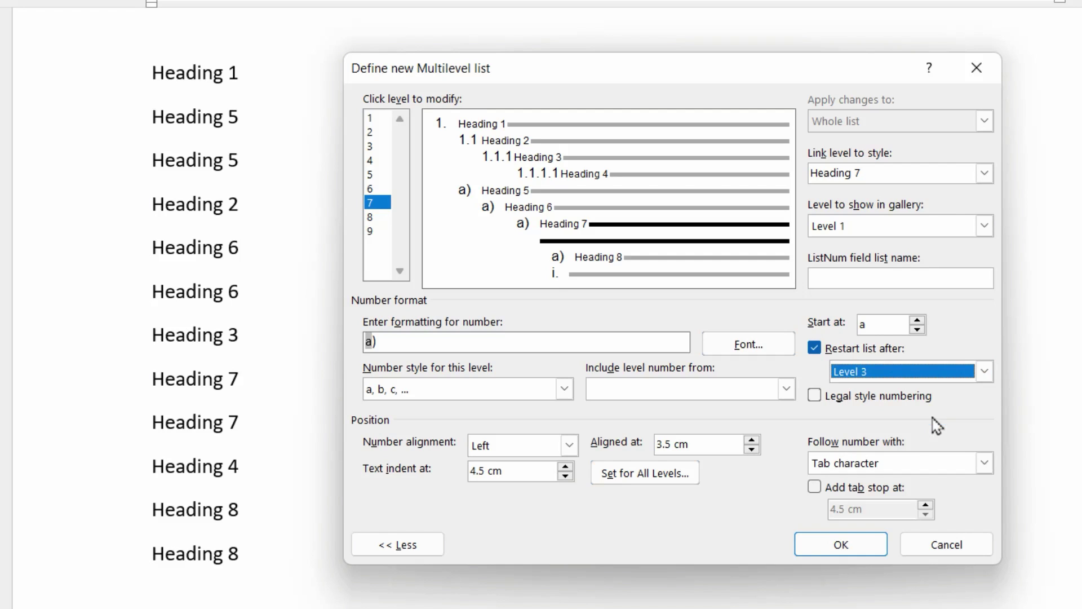
{"action": "left_click", "coordinate": [378, 218]}
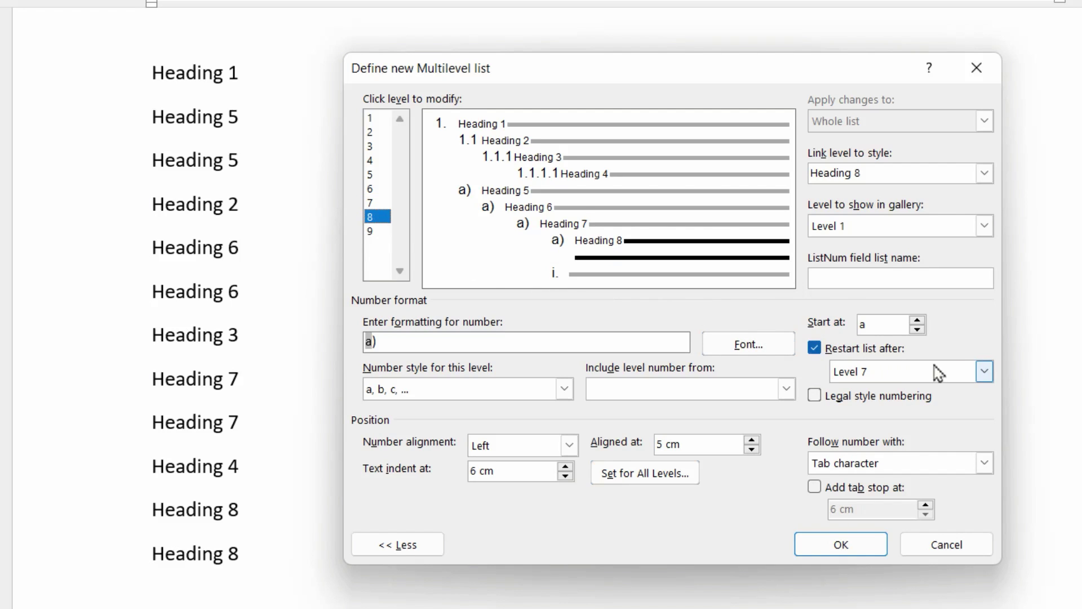
{"action": "left_click", "coordinate": [985, 374]}
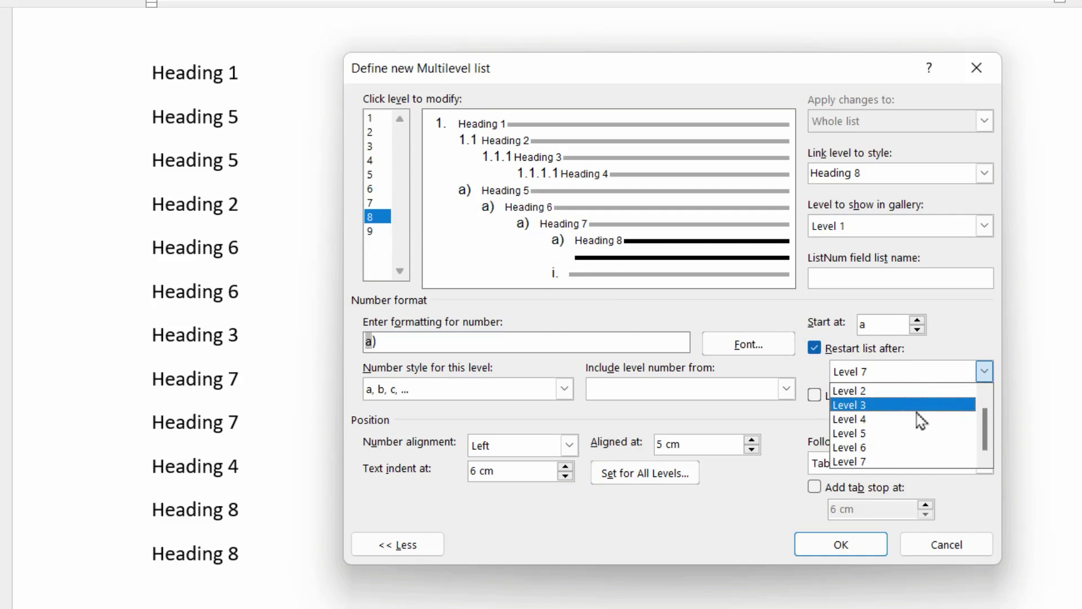
{"action": "left_click", "coordinate": [919, 419]}
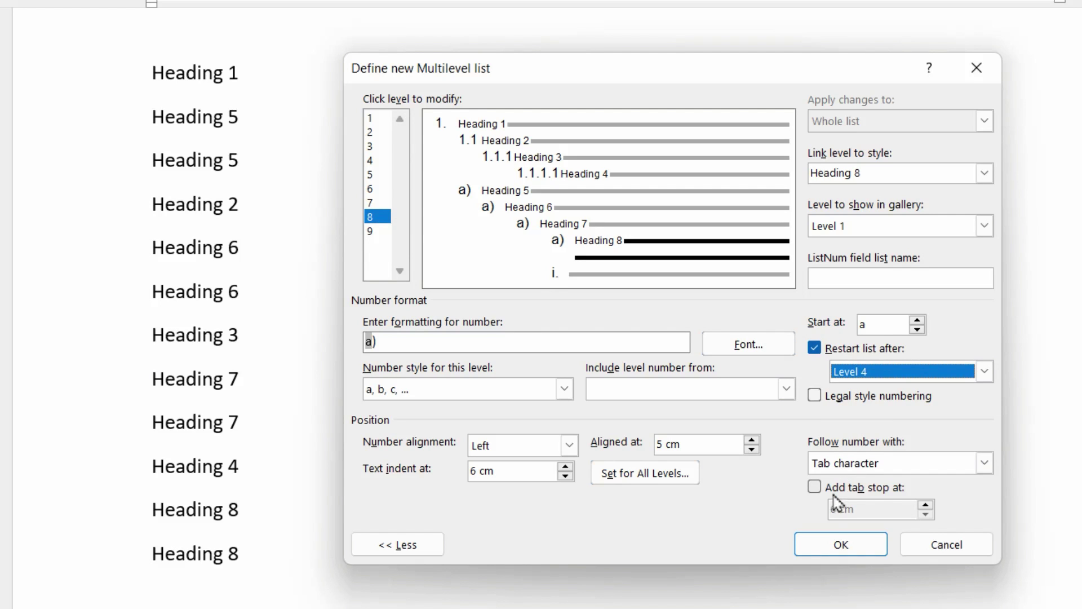
- Apply the new list so the headings read 1–12, and preview Heading 1 on the first heading
{"action": "left_click", "coordinate": [829, 545]}
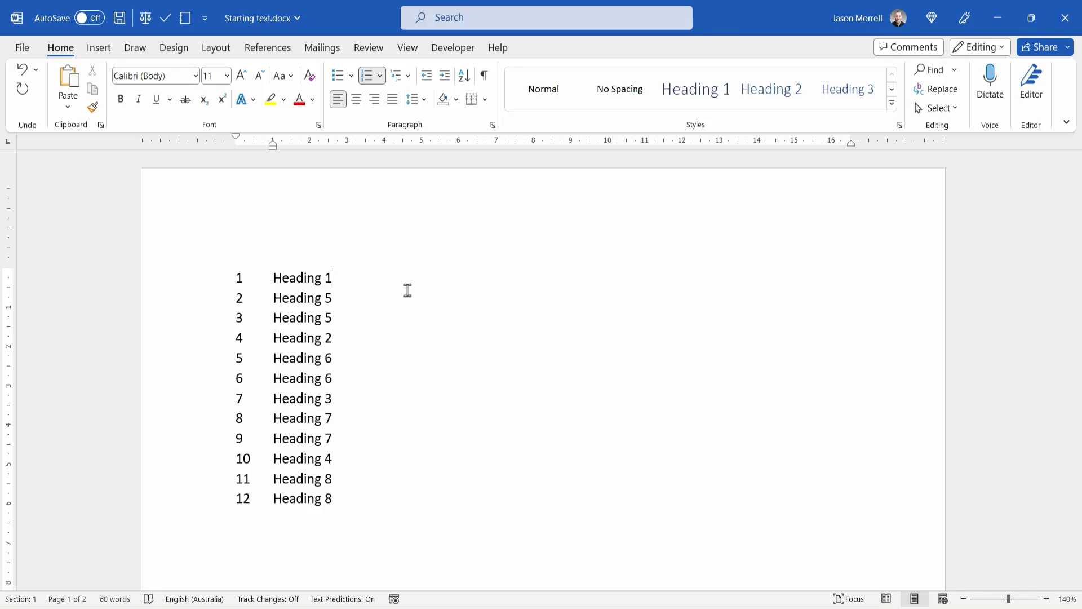
{"action": "left_click", "coordinate": [698, 112]}
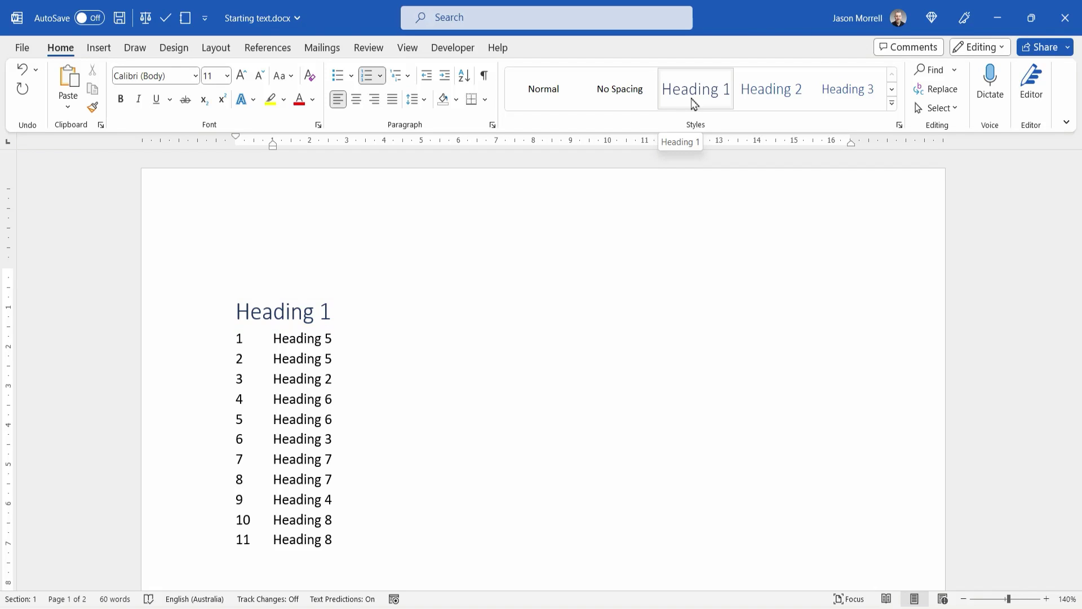
- Start Define New Multilevel List from the Multilevel List dropdown on the Home tab
{"action": "left_click", "coordinate": [409, 75]}
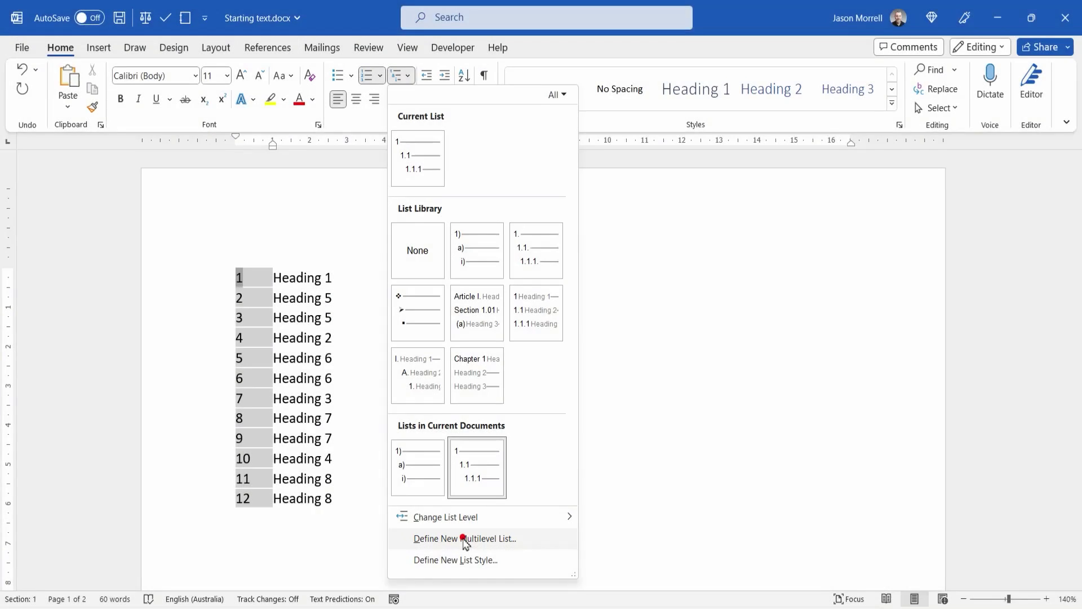
{"action": "left_click", "coordinate": [465, 539]}
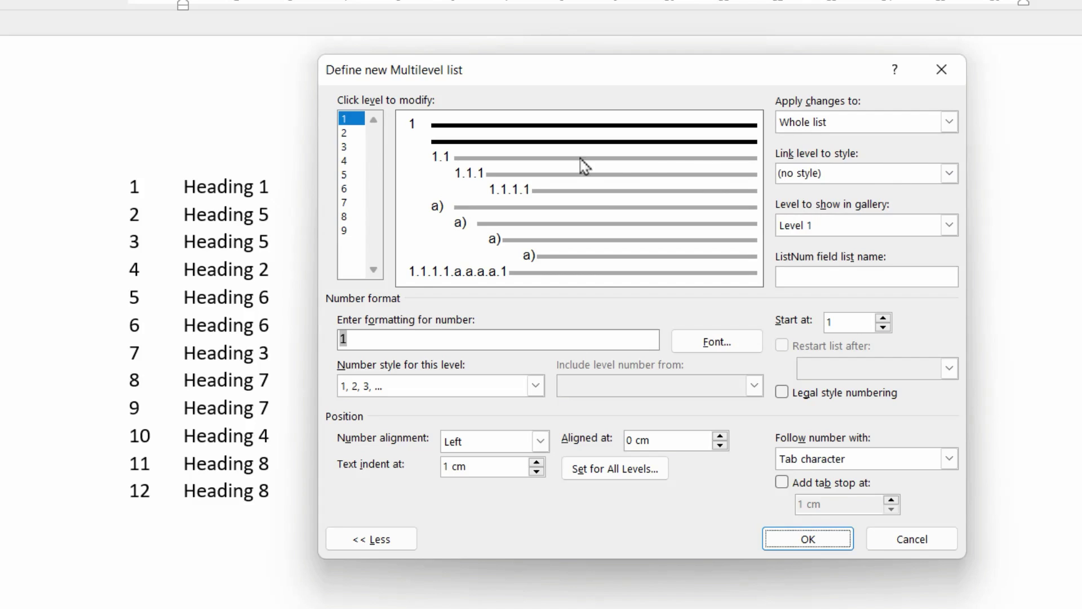
- Link list levels 1–4 to the Heading 1, Heading 2, Heading 3 and Heading 4 styles
{"action": "left_click", "coordinate": [949, 174]}
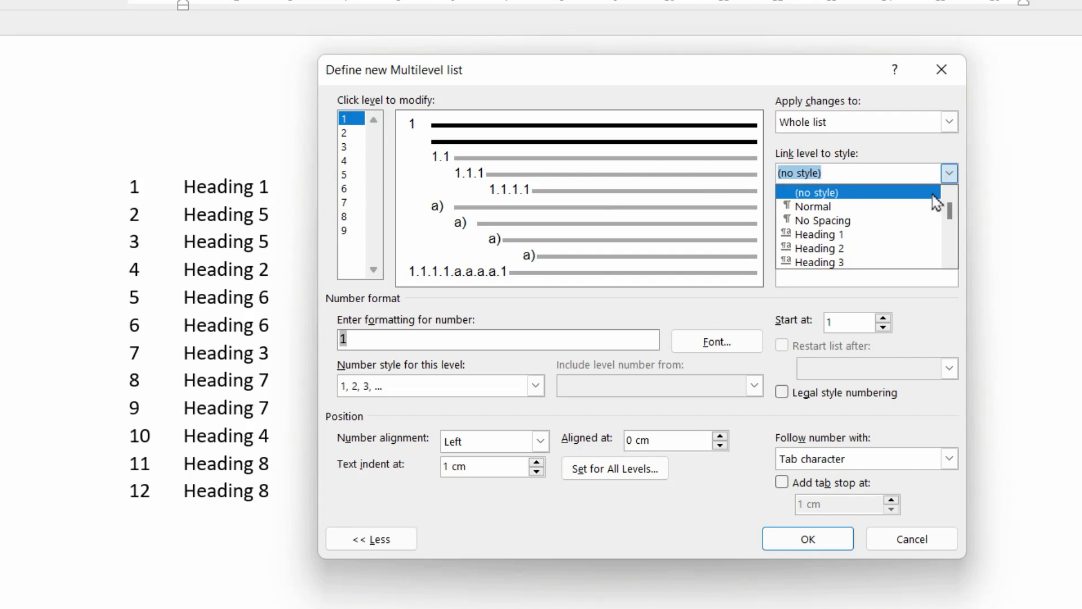
{"action": "left_click", "coordinate": [899, 236]}
{"action": "left_click", "coordinate": [350, 133]}
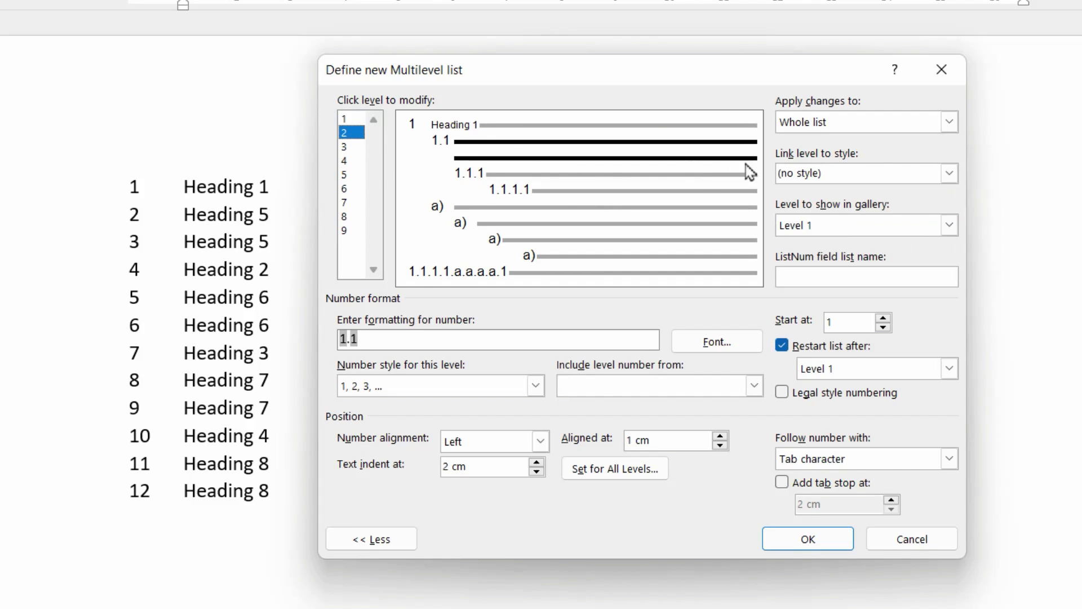
{"action": "left_click", "coordinate": [949, 173]}
{"action": "left_click", "coordinate": [879, 249]}
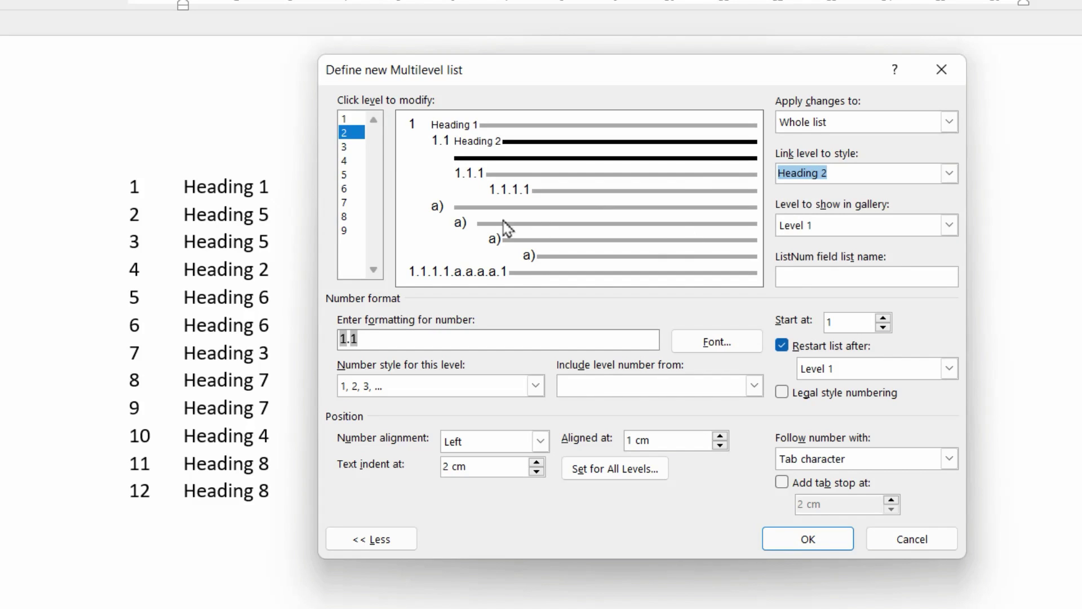
{"action": "left_click", "coordinate": [359, 148]}
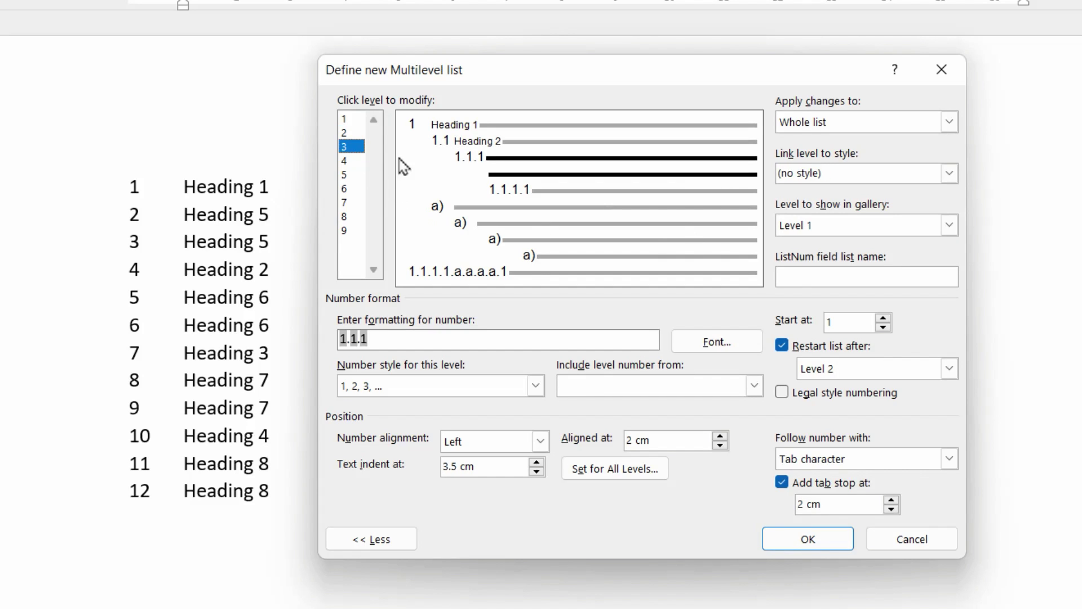
{"action": "left_click", "coordinate": [949, 173]}
{"action": "left_click", "coordinate": [875, 262]}
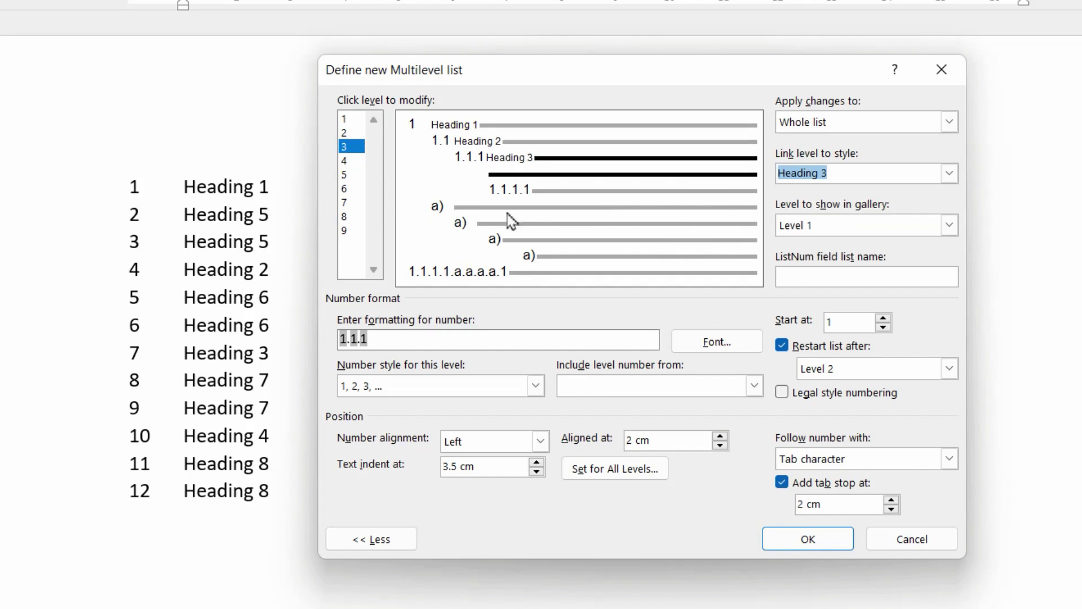
{"action": "left_click", "coordinate": [346, 161]}
{"action": "left_click", "coordinate": [949, 173]}
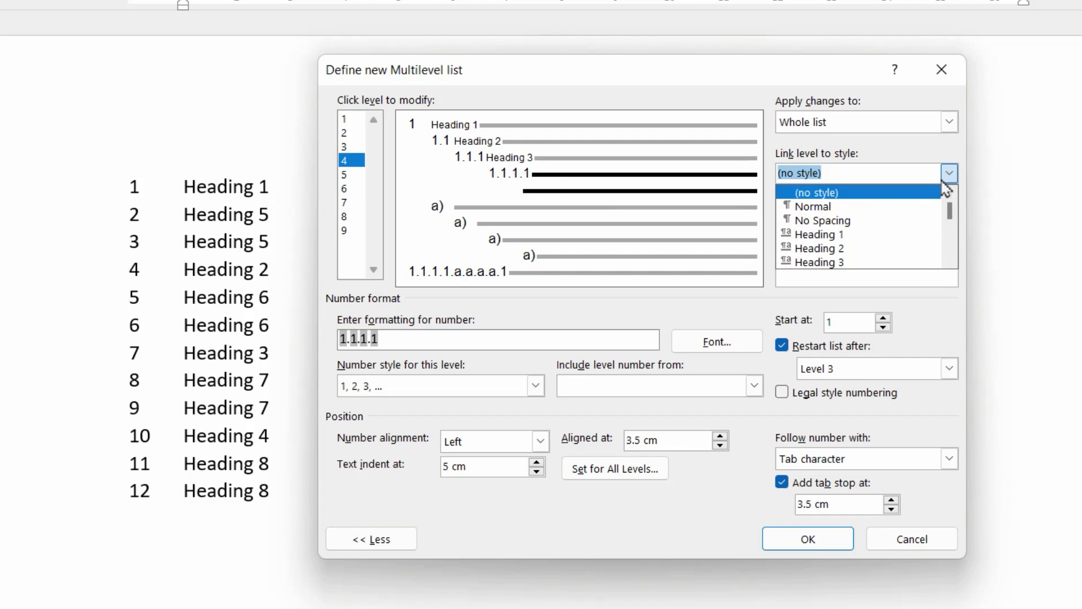
{"action": "scroll", "coordinate": [910, 208], "scroll_direction": "down", "scroll_amount": 2}
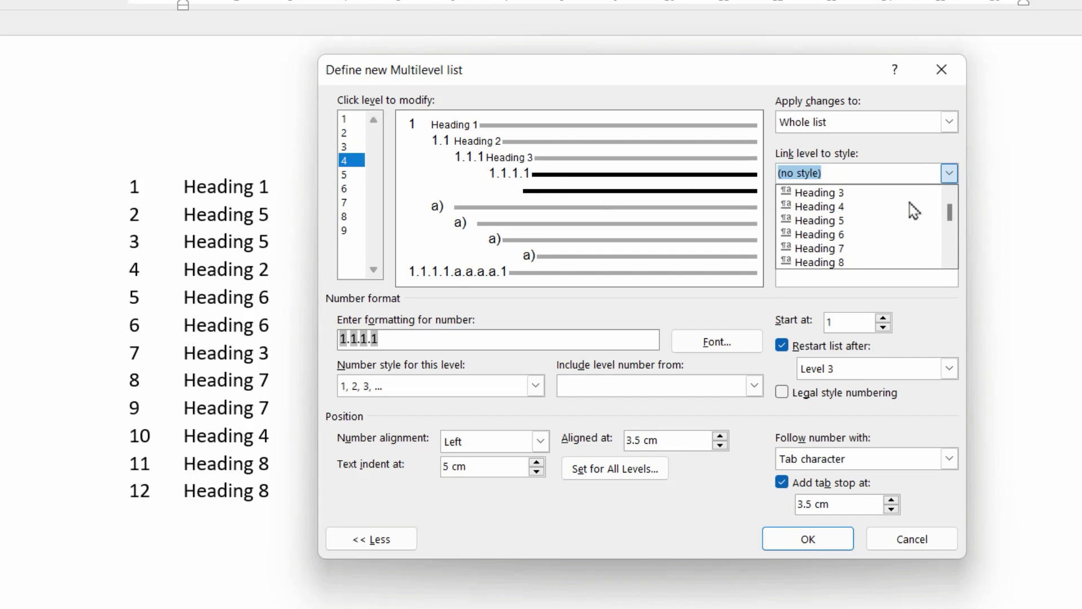
{"action": "left_click", "coordinate": [867, 209]}
- Link list levels 5–8 to the Heading 5, Heading 6, Heading 7 and Heading 8 styles
{"action": "left_click", "coordinate": [349, 174]}
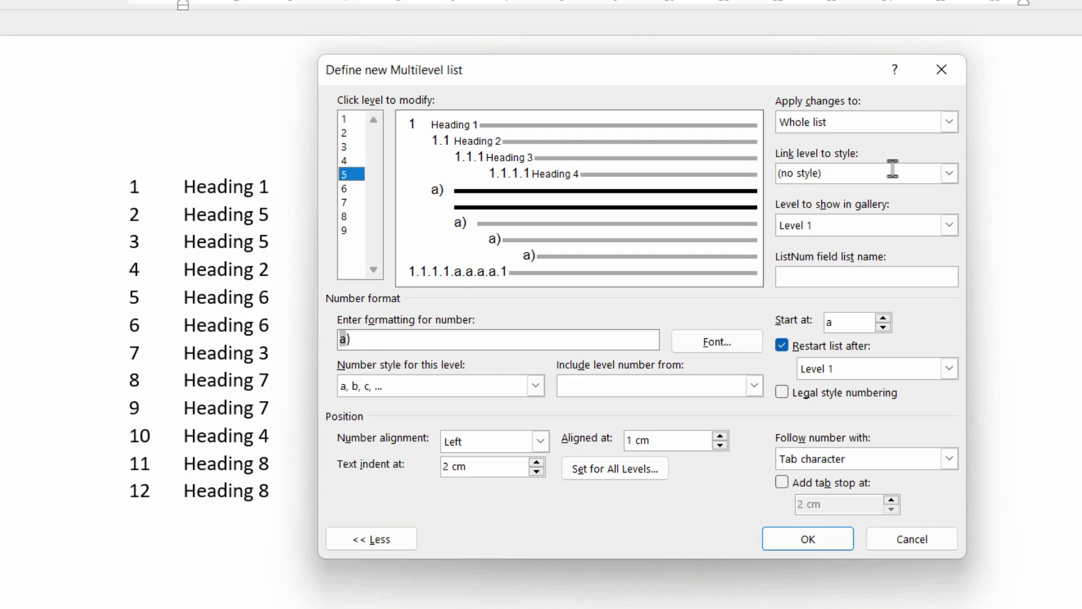
{"action": "left_click", "coordinate": [949, 173]}
{"action": "scroll", "coordinate": [882, 207], "scroll_direction": "down", "scroll_amount": 2}
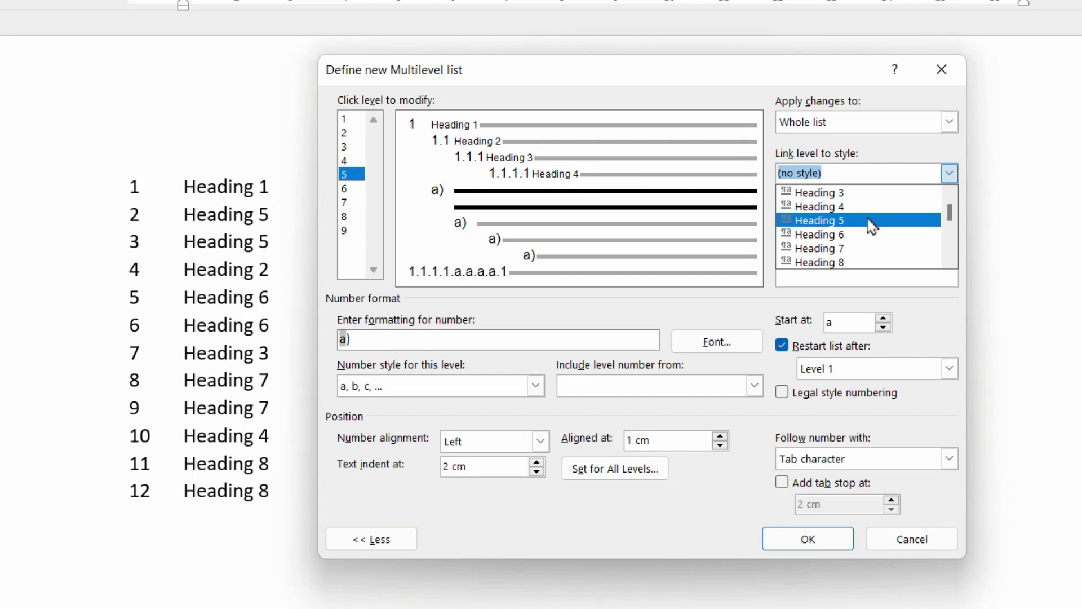
{"action": "left_click", "coordinate": [870, 221]}
{"action": "left_click", "coordinate": [353, 190]}
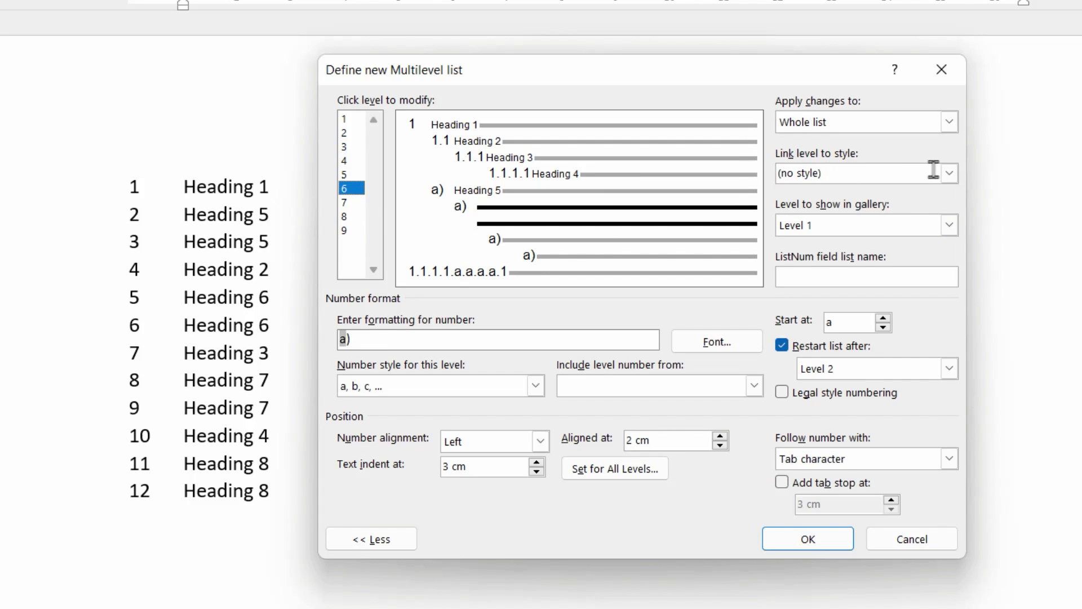
{"action": "left_click", "coordinate": [949, 173]}
{"action": "scroll", "coordinate": [865, 217], "scroll_direction": "down", "scroll_amount": 3}
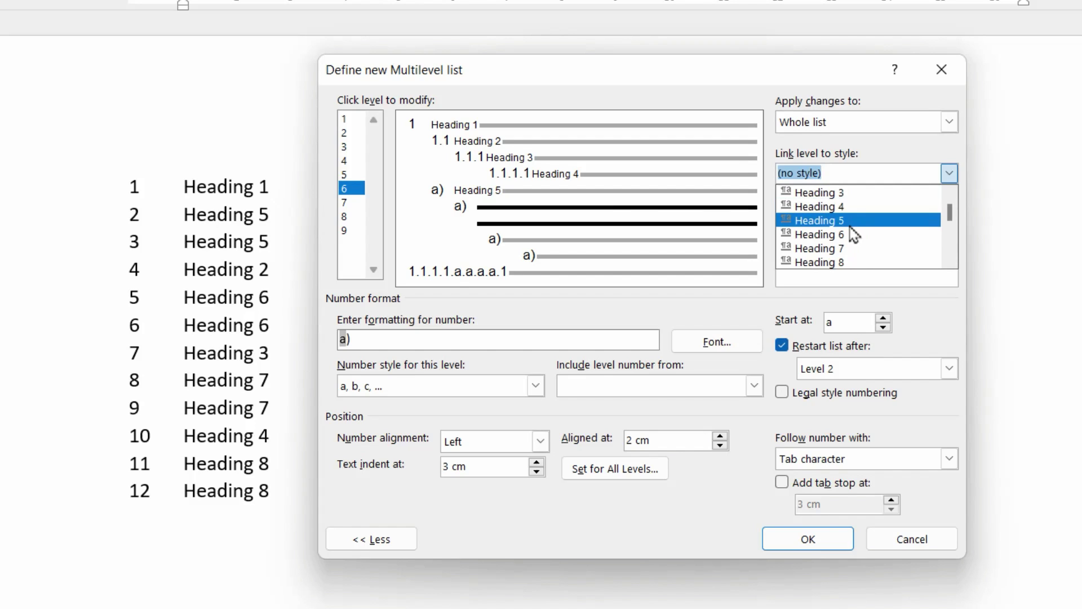
{"action": "left_click", "coordinate": [850, 237]}
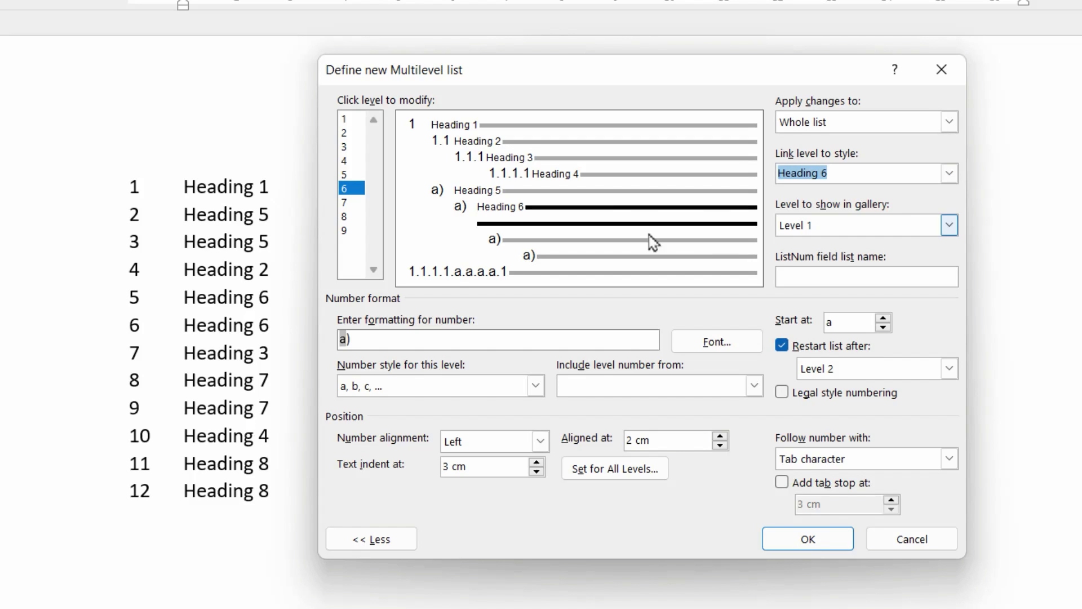
{"action": "left_click", "coordinate": [349, 203]}
{"action": "left_click", "coordinate": [948, 173]}
{"action": "scroll", "coordinate": [890, 219], "scroll_direction": "down", "scroll_amount": 3}
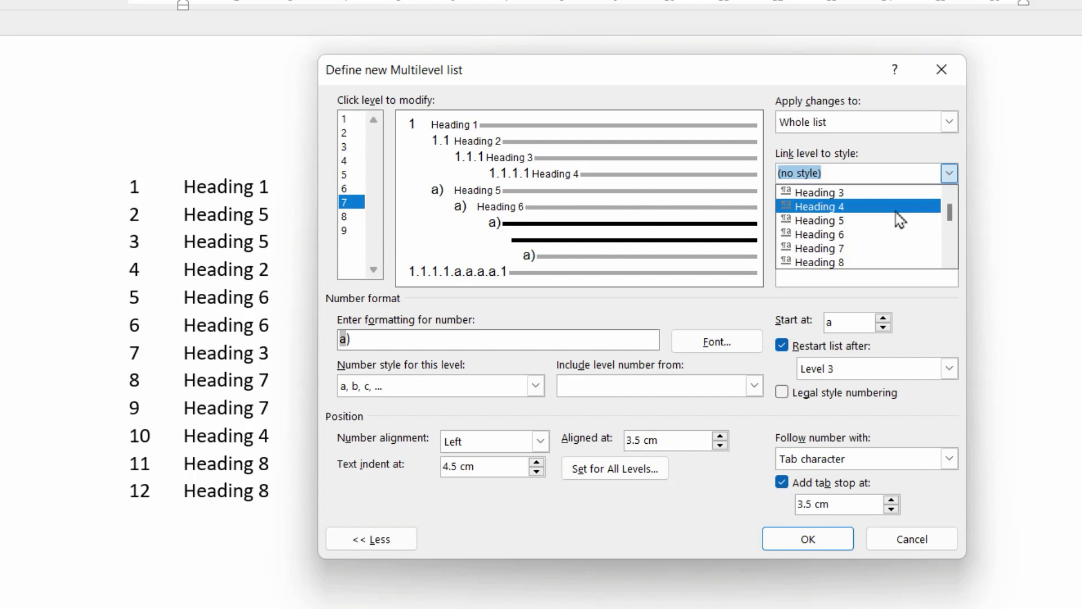
{"action": "scroll", "coordinate": [881, 225], "scroll_direction": "up", "scroll_amount": 2}
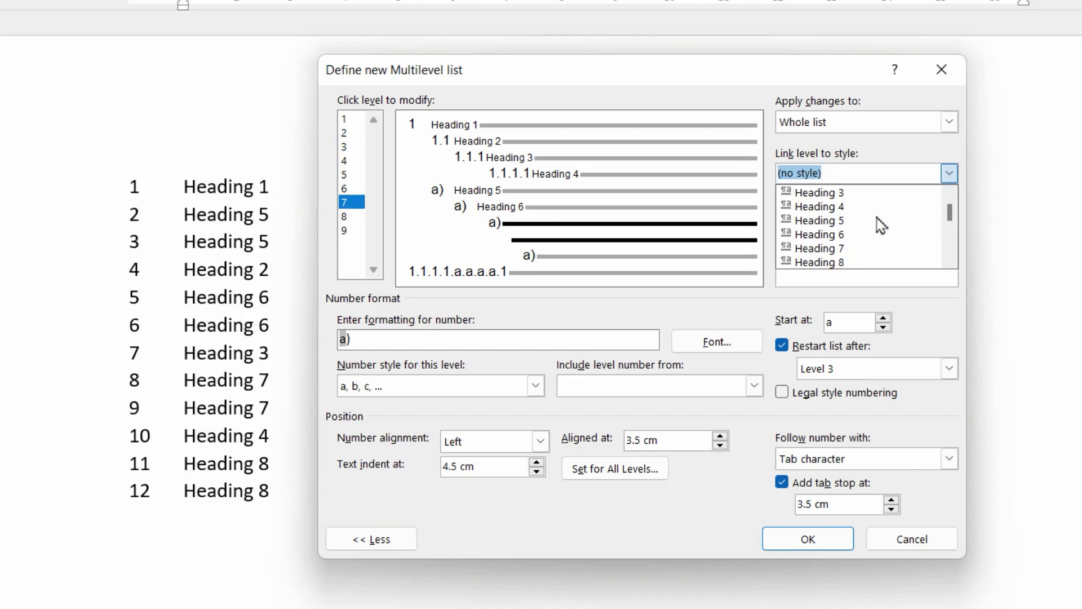
{"action": "left_click", "coordinate": [857, 245]}
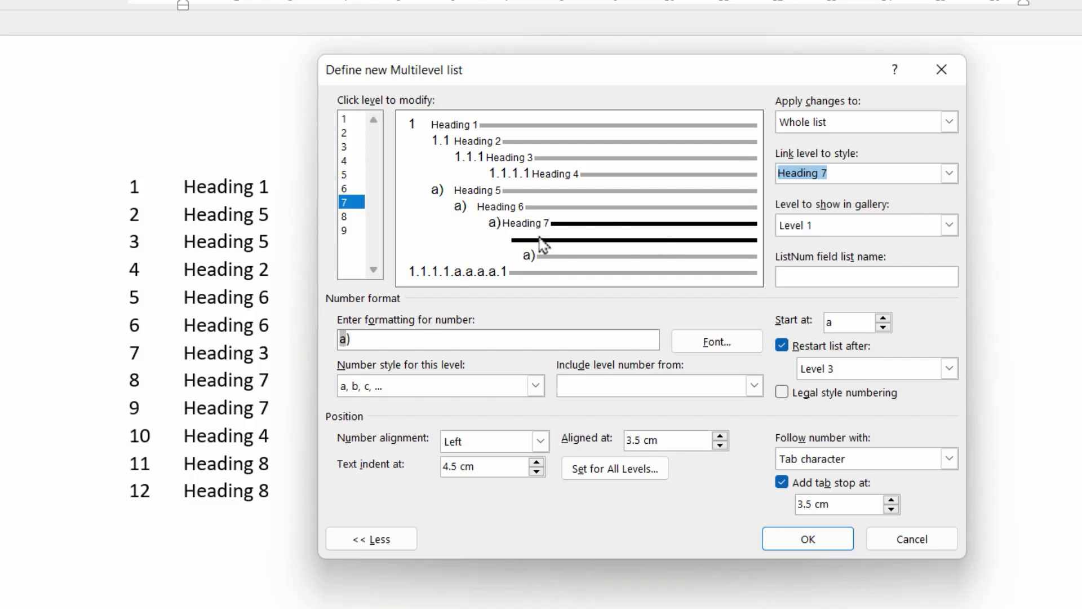
{"action": "left_click", "coordinate": [346, 216]}
{"action": "left_click", "coordinate": [950, 175]}
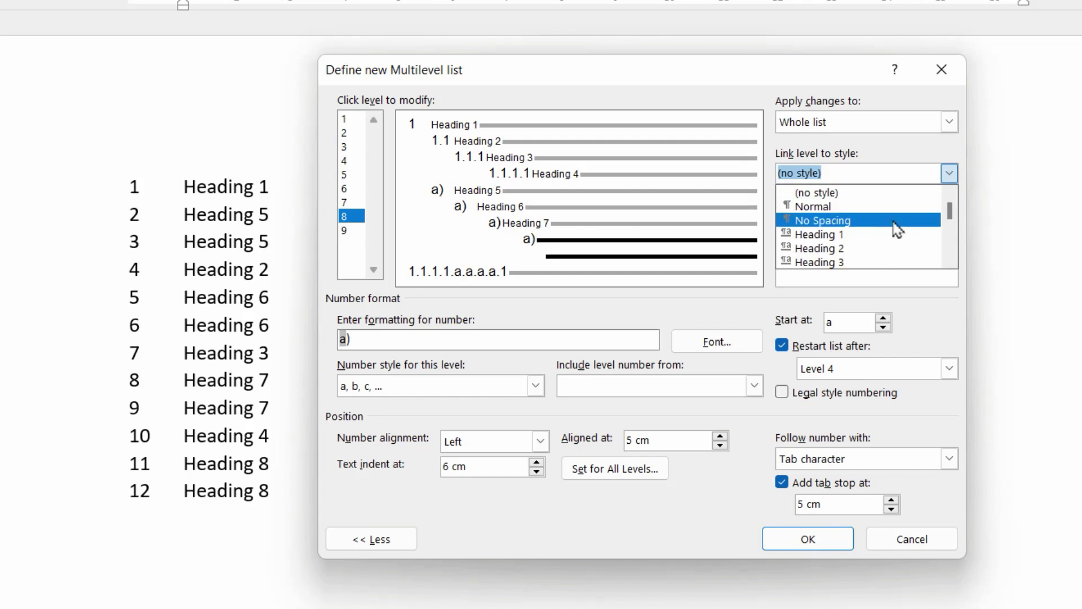
{"action": "scroll", "coordinate": [877, 252], "scroll_direction": "down", "scroll_amount": 2}
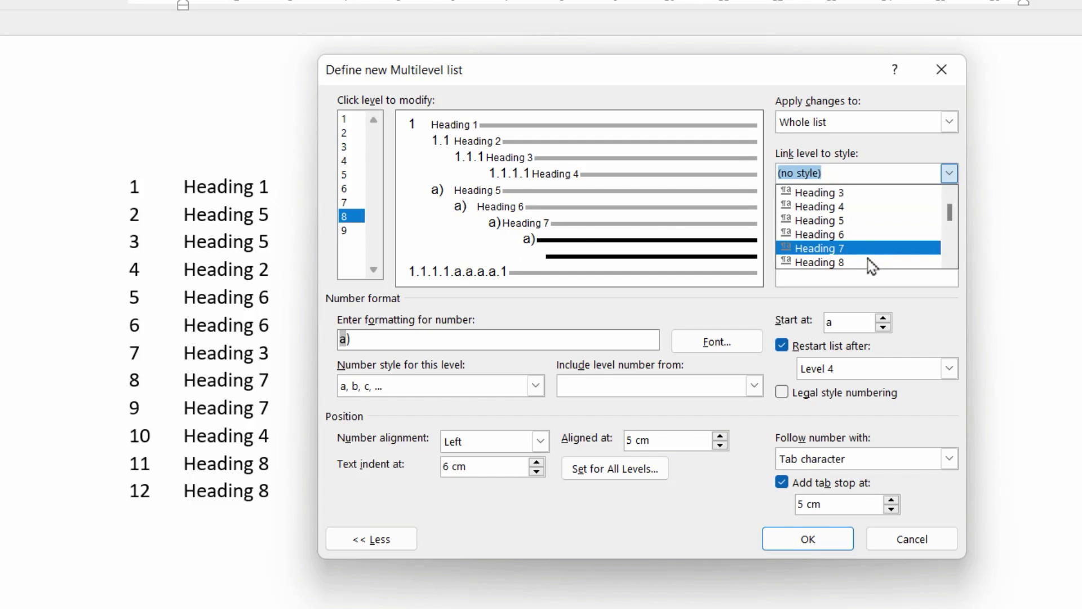
{"action": "left_click", "coordinate": [873, 262]}
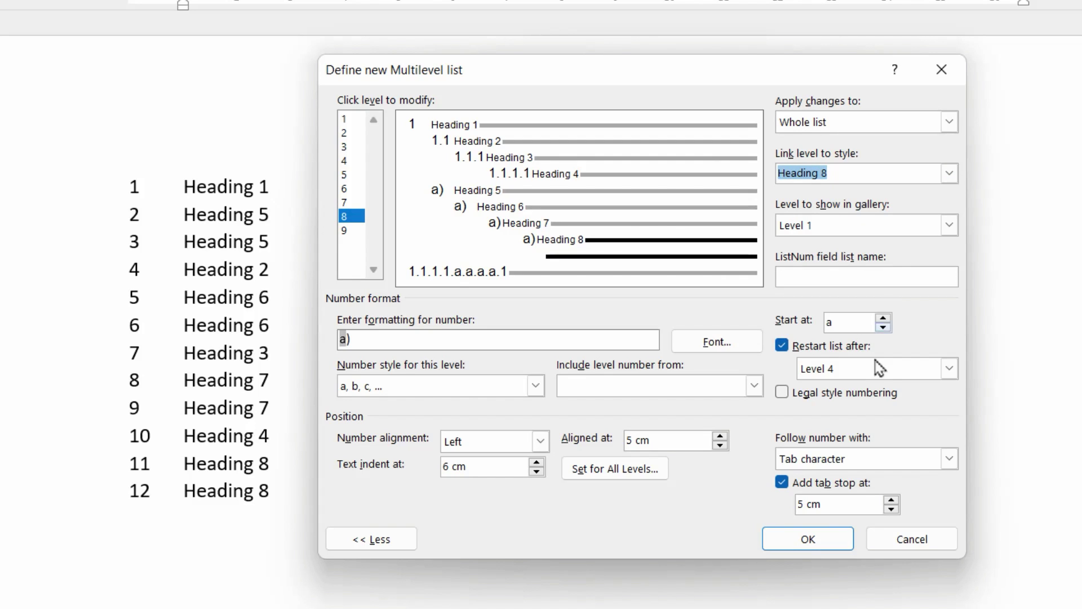
- Confirm the new list definition, redo the last action, and select both Heading 5 lines
{"action": "left_click", "coordinate": [828, 541]}
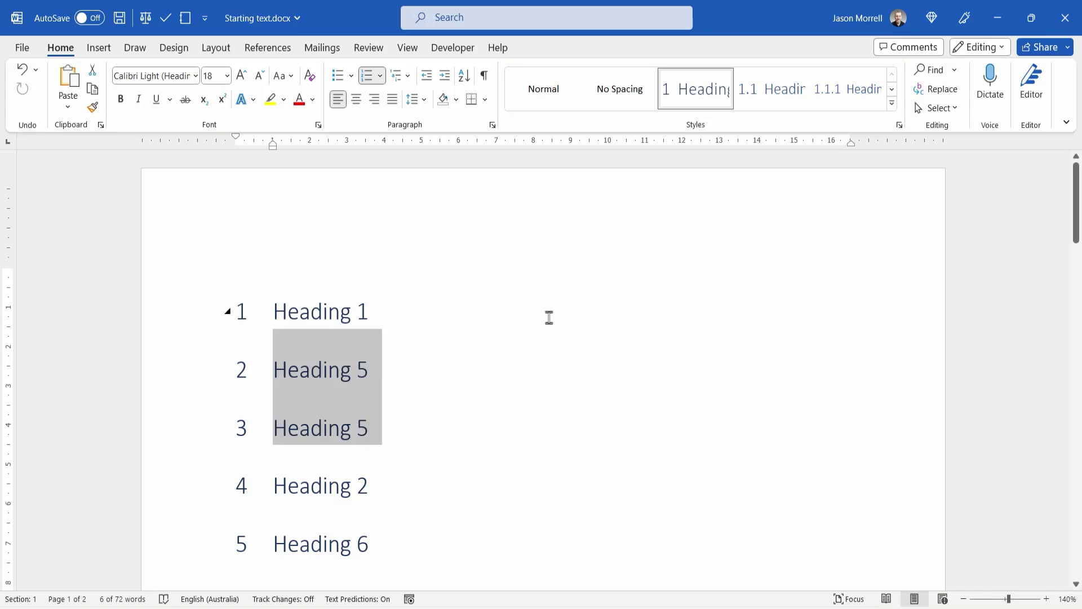
{"action": "key", "text": "ctrl+y"}
{"action": "left_click_drag", "start_coordinate": [177, 372], "coordinate": [173, 410]}
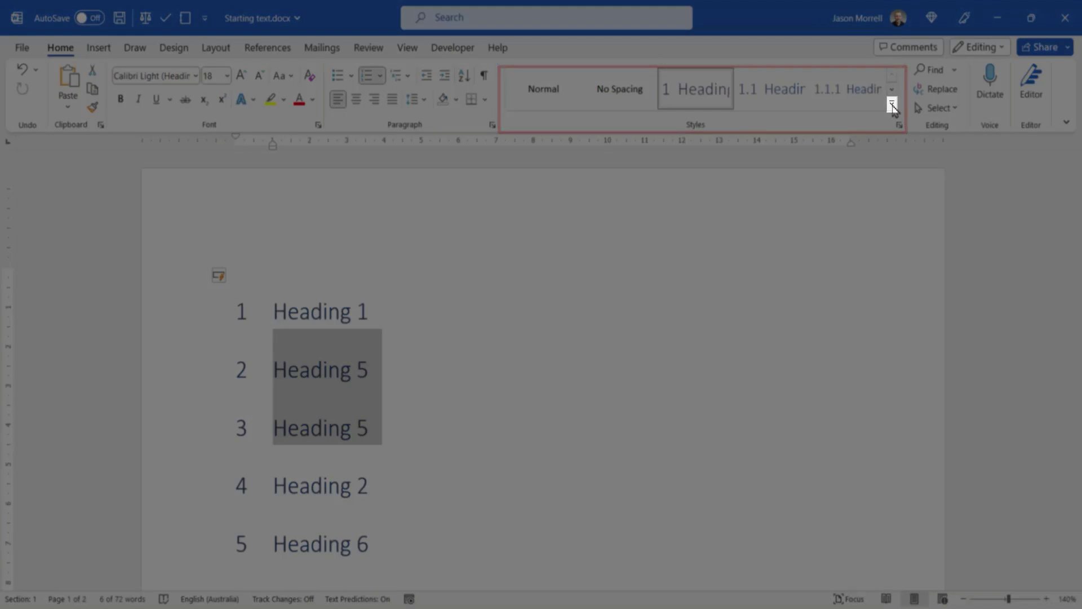
- Show the full Styles pane and apply Heading 5 to both lines, lettering them A) and B)
{"action": "left_click", "coordinate": [892, 106]}
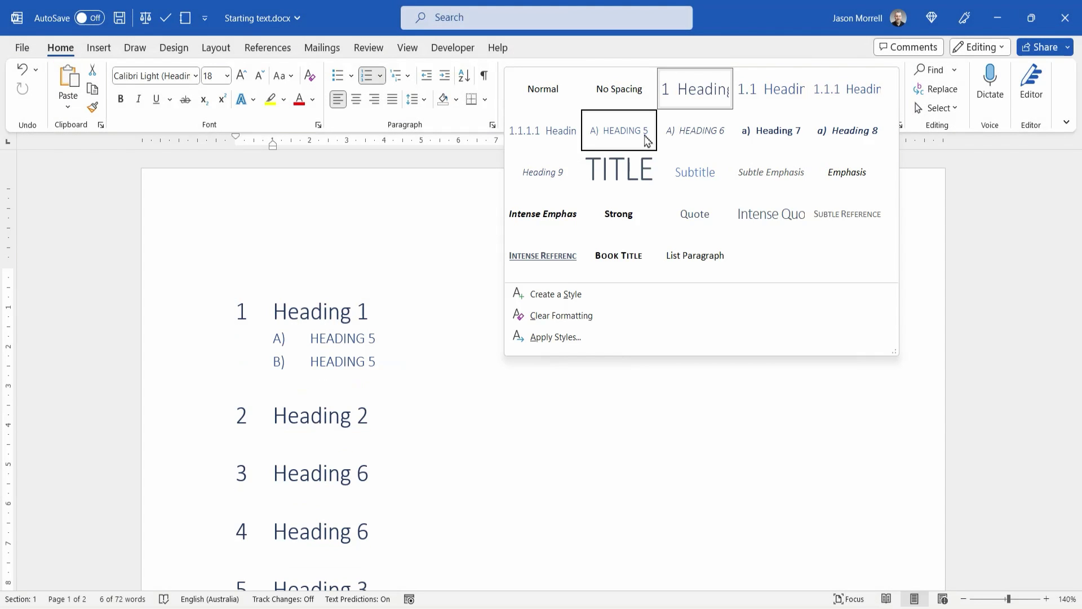
{"action": "left_click", "coordinate": [1027, 222]}
{"action": "left_click", "coordinate": [900, 124]}
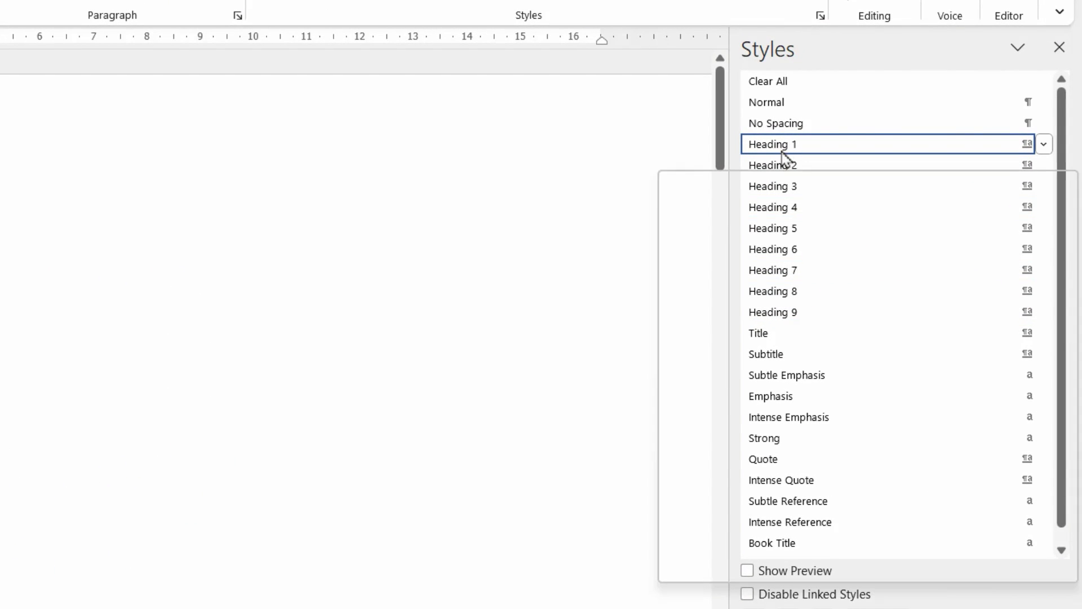
{"action": "mouse_move", "coordinate": [786, 166]}
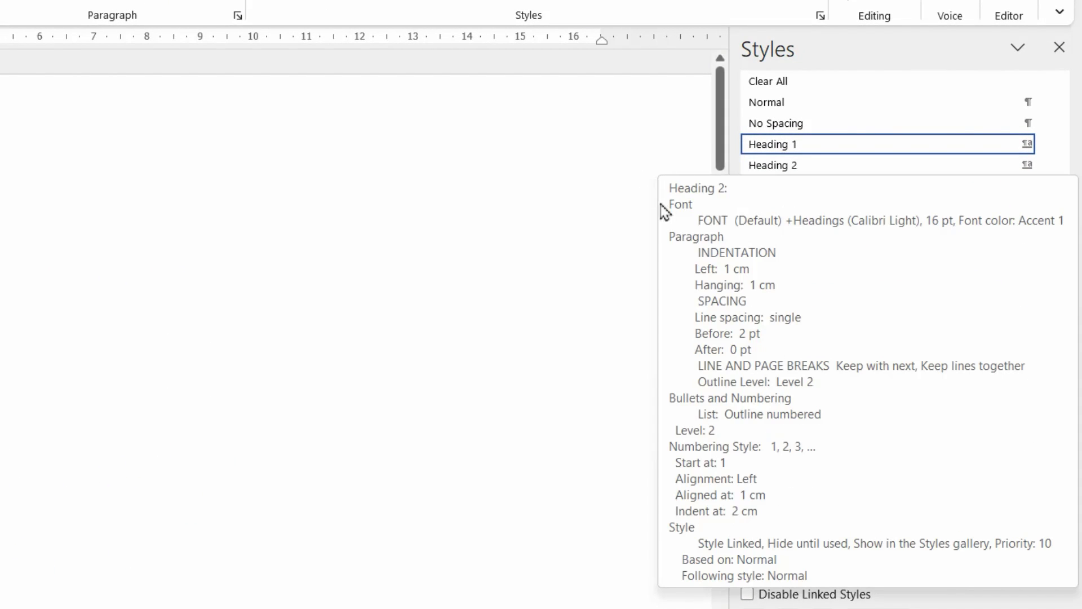
{"action": "left_click", "coordinate": [778, 230]}
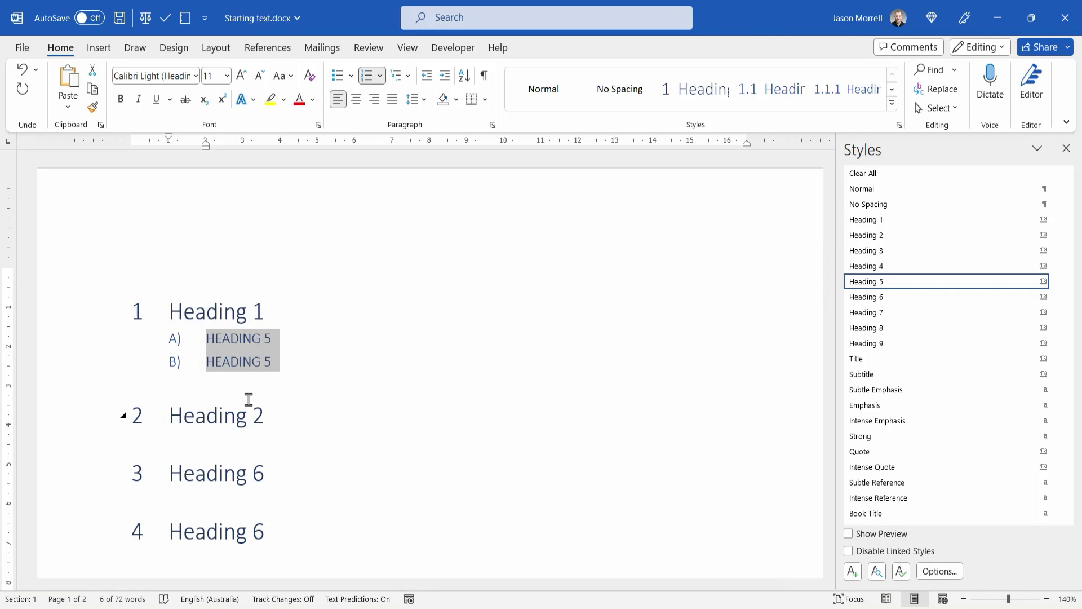
- Apply Heading 2 to its line and Heading 6 to both Heading 6 lines
{"action": "left_click", "coordinate": [169, 412]}
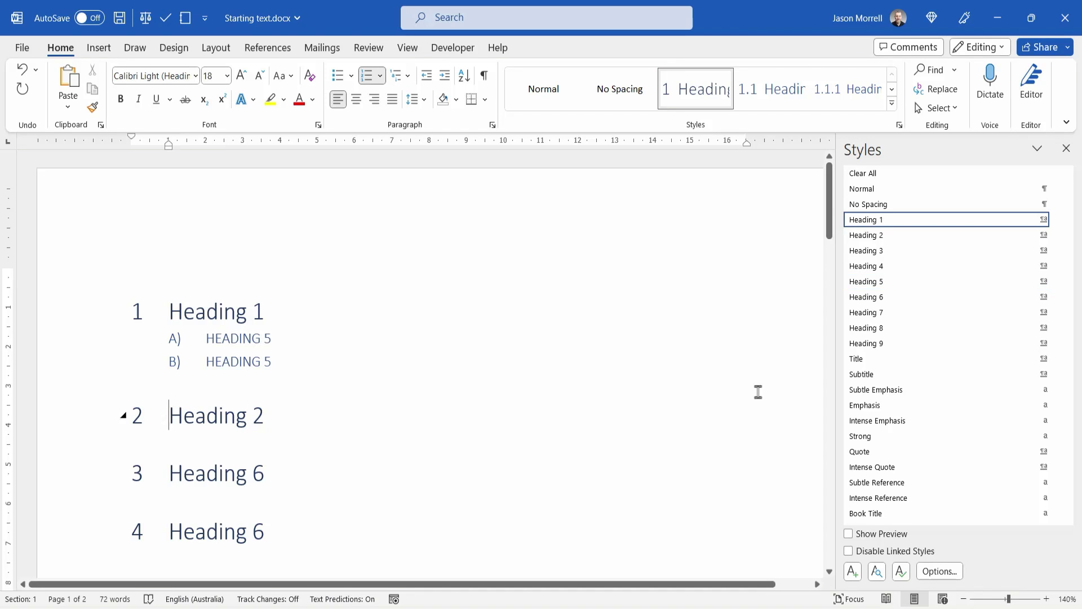
{"action": "left_click", "coordinate": [853, 241]}
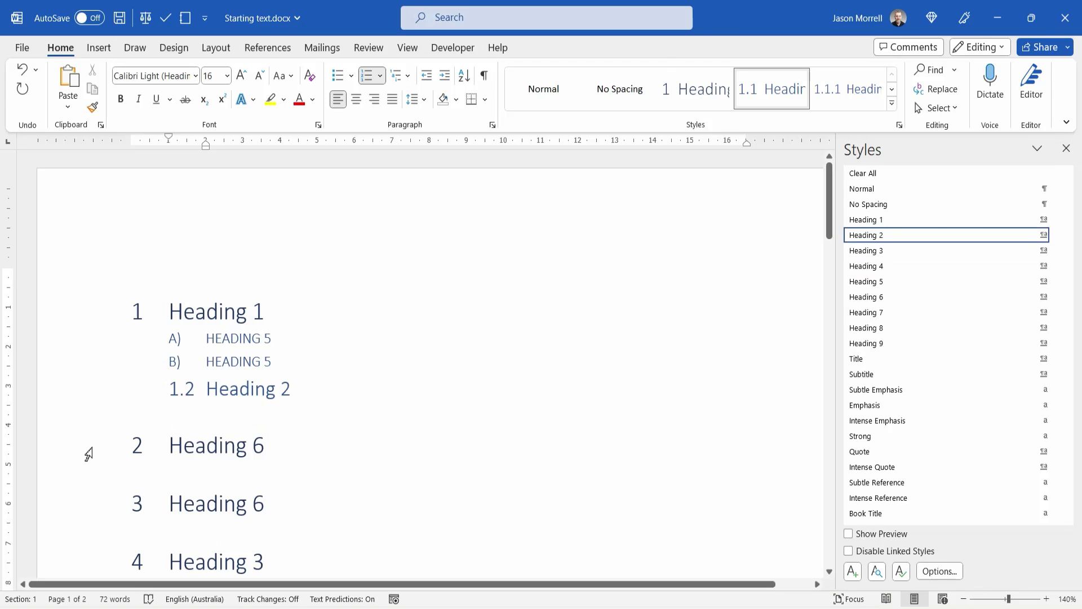
{"action": "left_click_drag", "start_coordinate": [89, 451], "coordinate": [89, 491]}
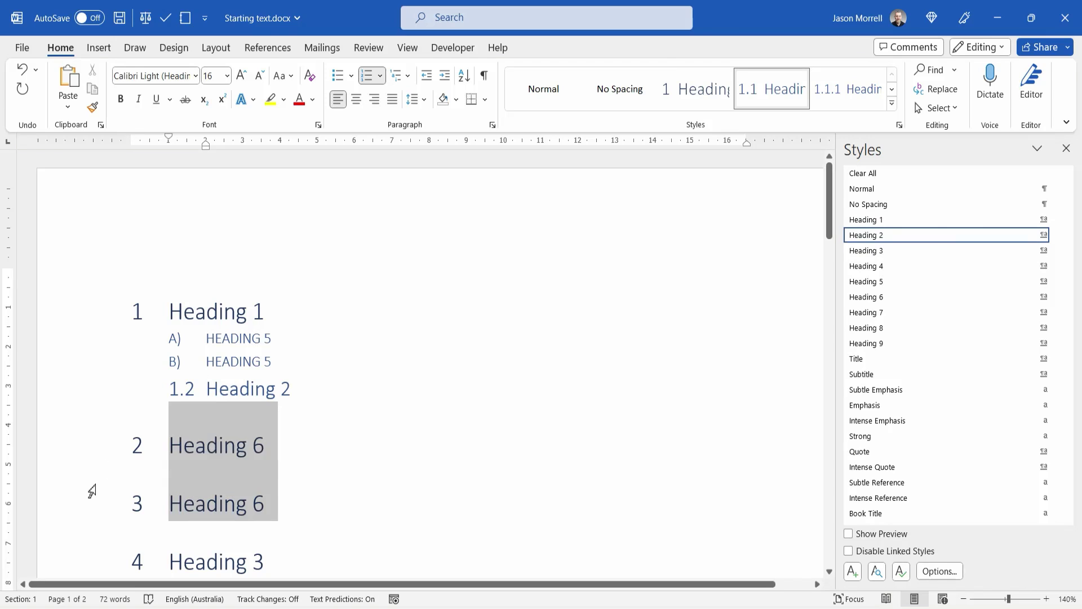
{"action": "left_click", "coordinate": [877, 297]}
- Apply Heading 3, Heading 7, Heading 4 and Heading 8 styles to their matching lines
{"action": "scroll", "coordinate": [609, 395], "scroll_direction": "down", "scroll_amount": 3}
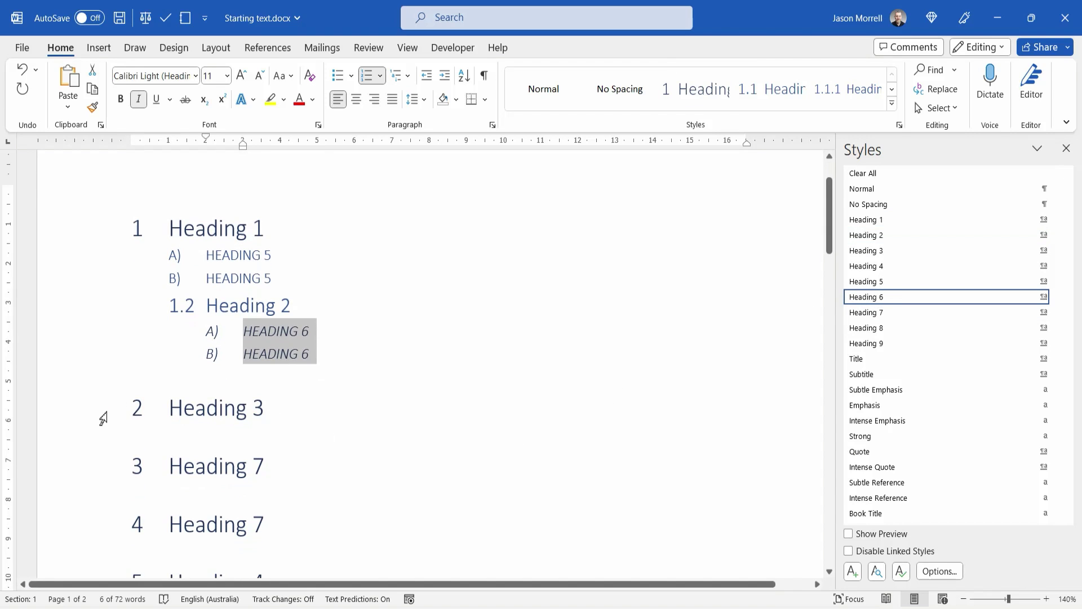
{"action": "left_click", "coordinate": [102, 410]}
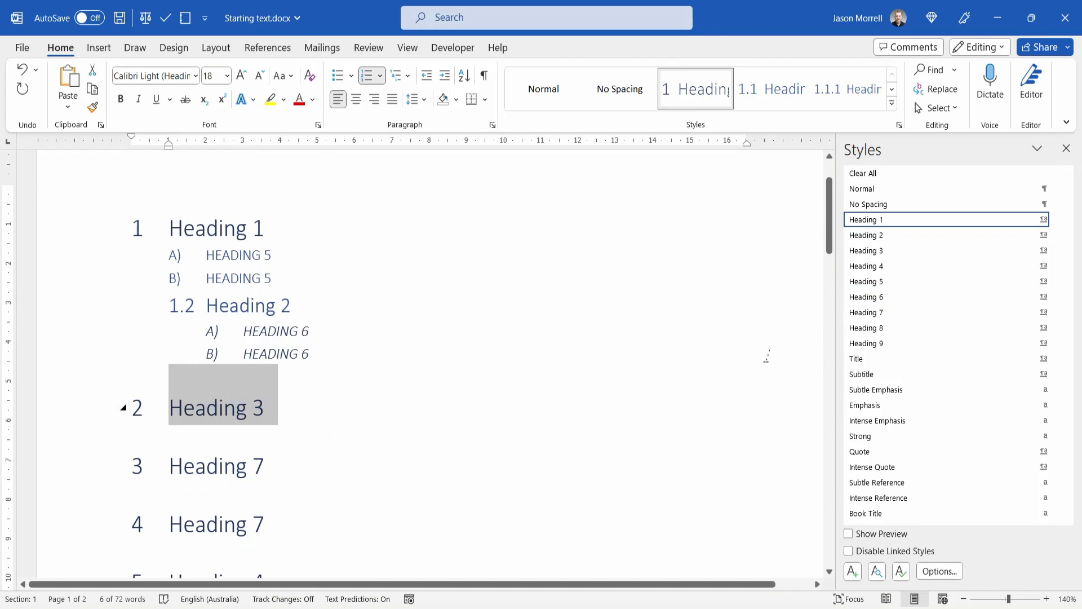
{"action": "left_click", "coordinate": [896, 255]}
{"action": "left_click_drag", "start_coordinate": [105, 446], "coordinate": [105, 481]}
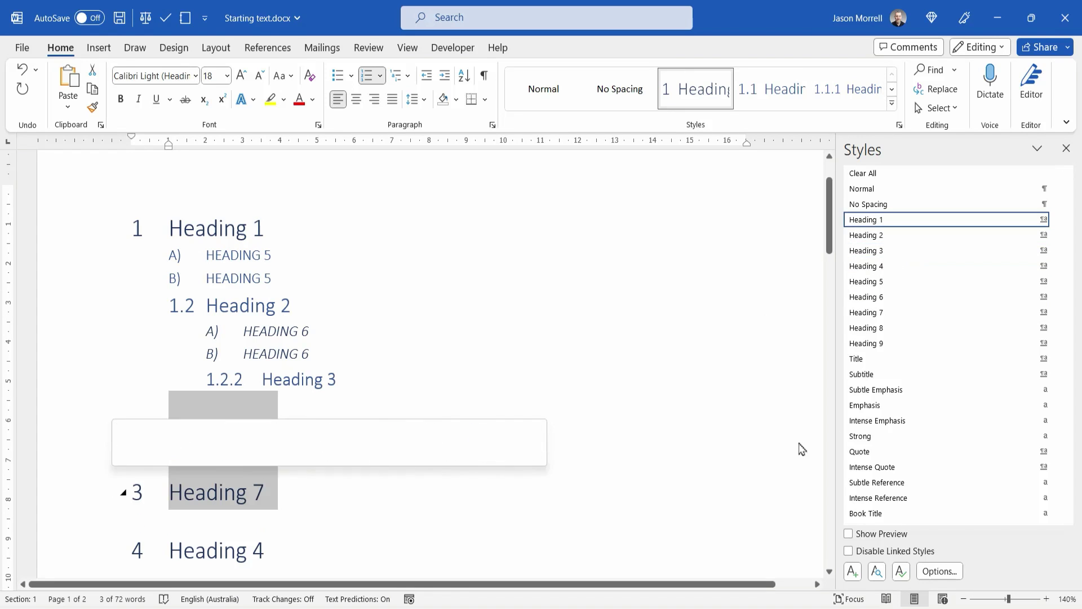
{"action": "left_click", "coordinate": [879, 312]}
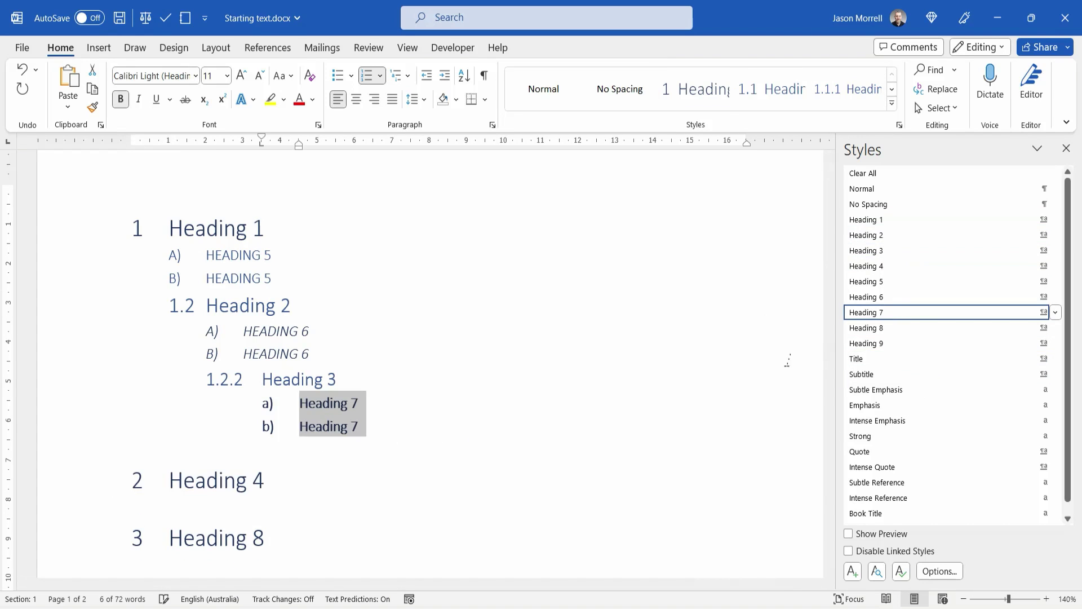
{"action": "left_click", "coordinate": [95, 486]}
{"action": "left_click", "coordinate": [866, 266]}
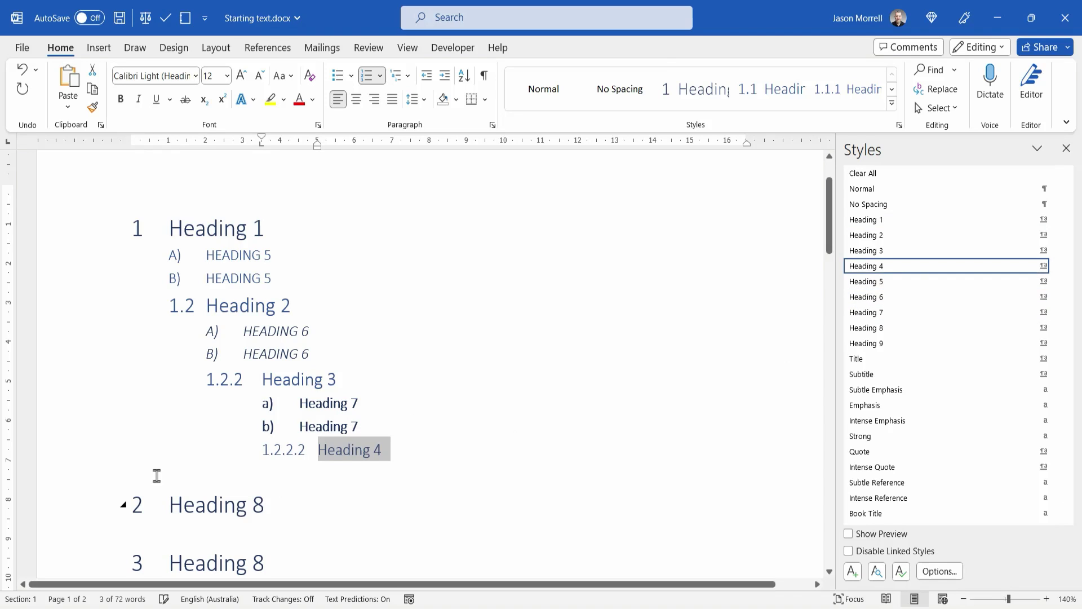
{"action": "left_click", "coordinate": [878, 328]}
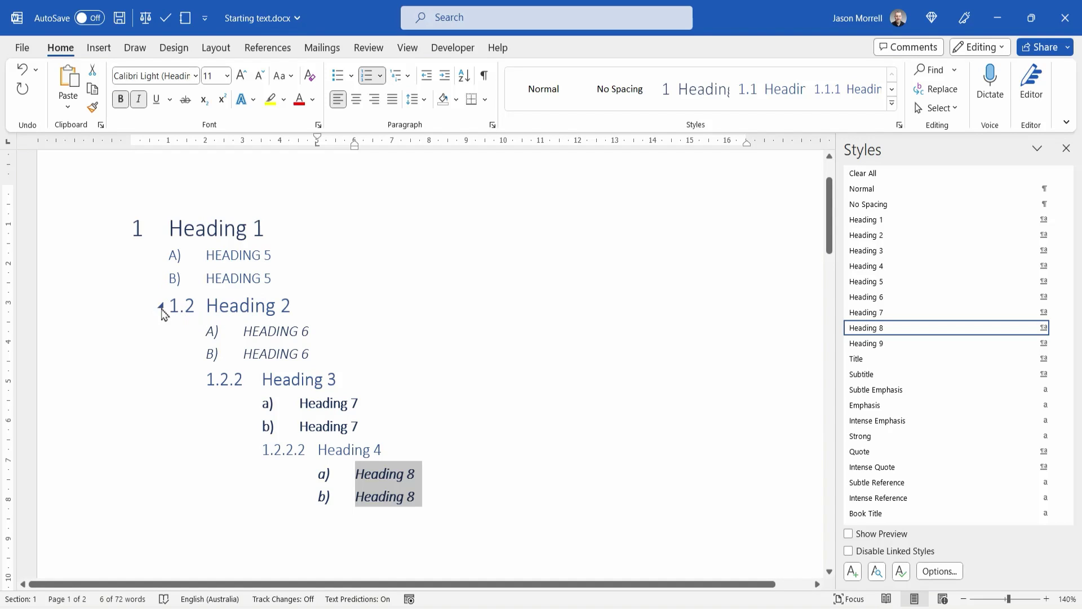
- Restart the 1.2, 1.1.2 and 1.1.1.2 numbers at 1, making them 1.1, 1.1.1 and 1.1.1.1
{"action": "left_click", "coordinate": [184, 306]}
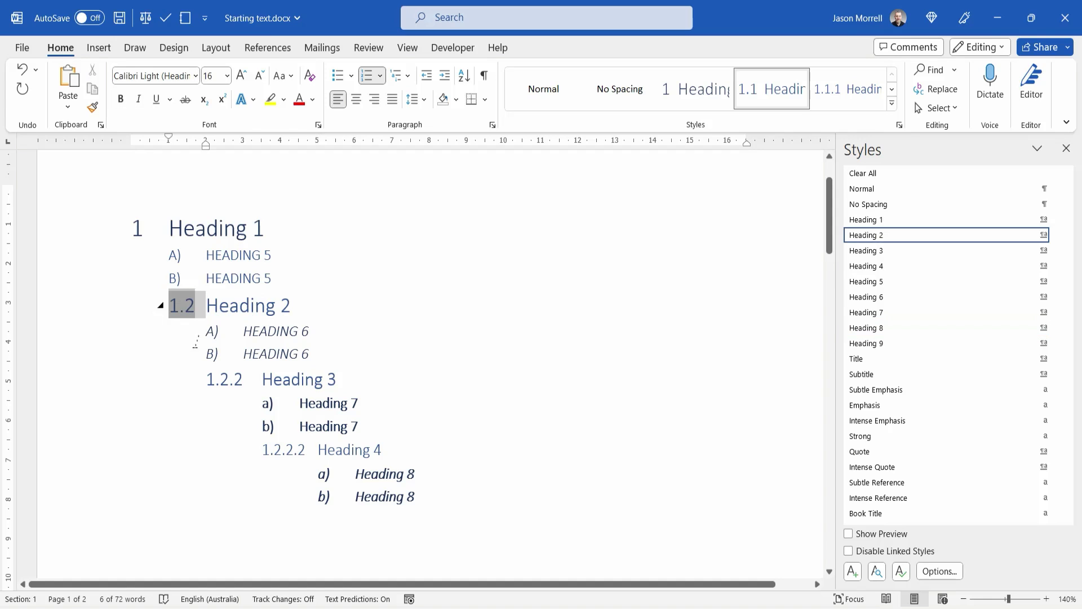
{"action": "right_click", "coordinate": [181, 309]}
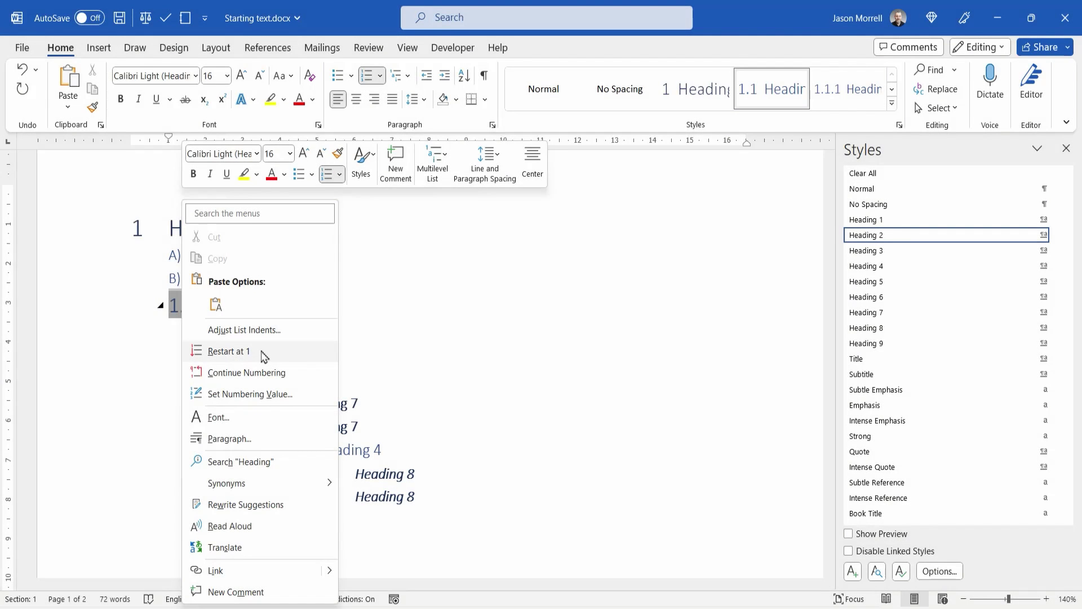
{"action": "left_click", "coordinate": [263, 354]}
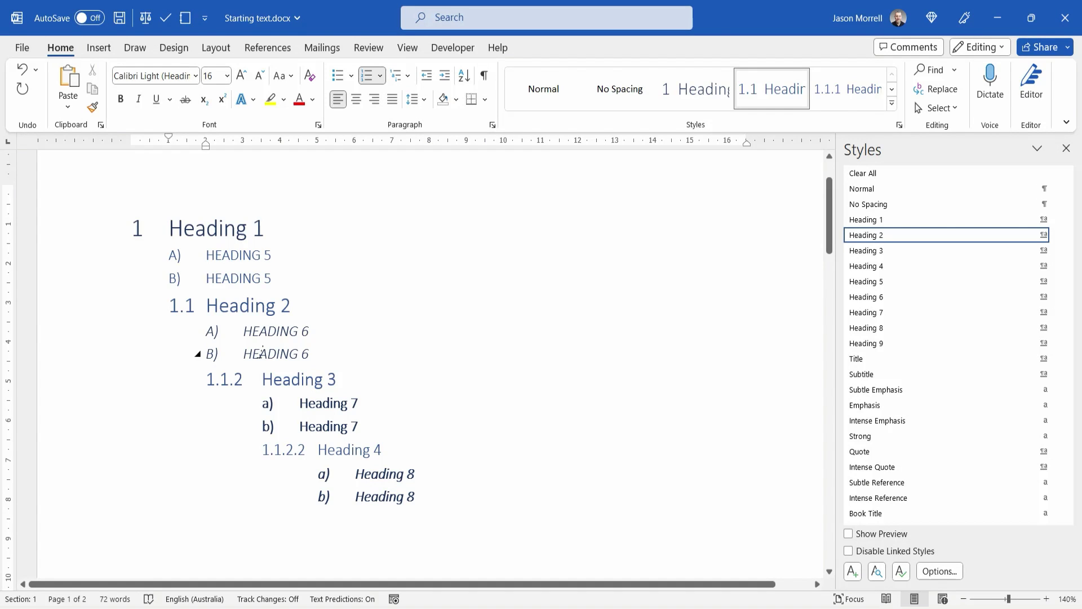
{"action": "left_click", "coordinate": [222, 378]}
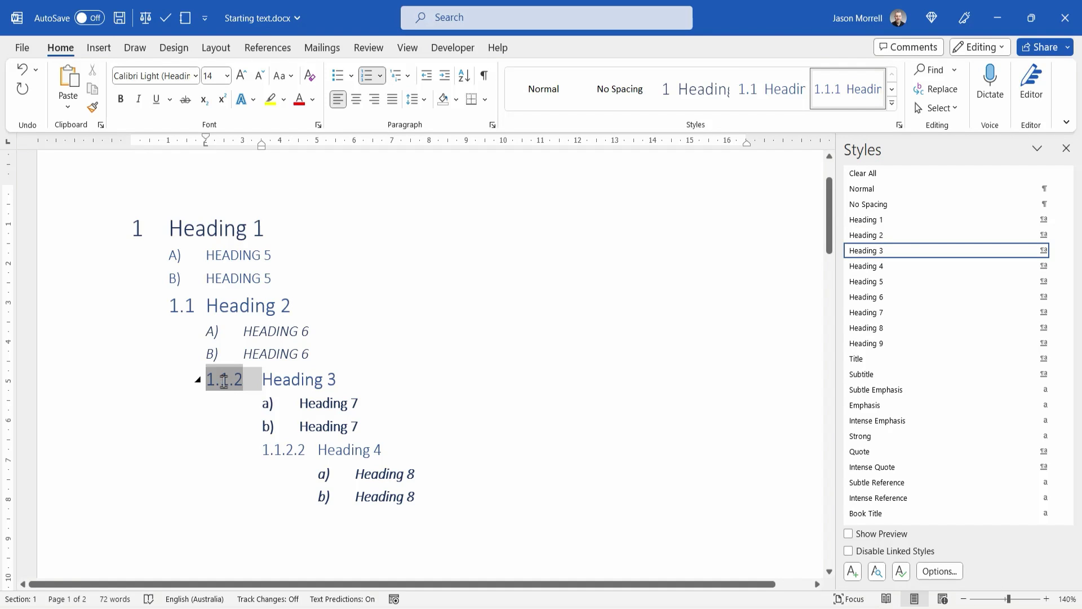
{"action": "right_click", "coordinate": [223, 380]}
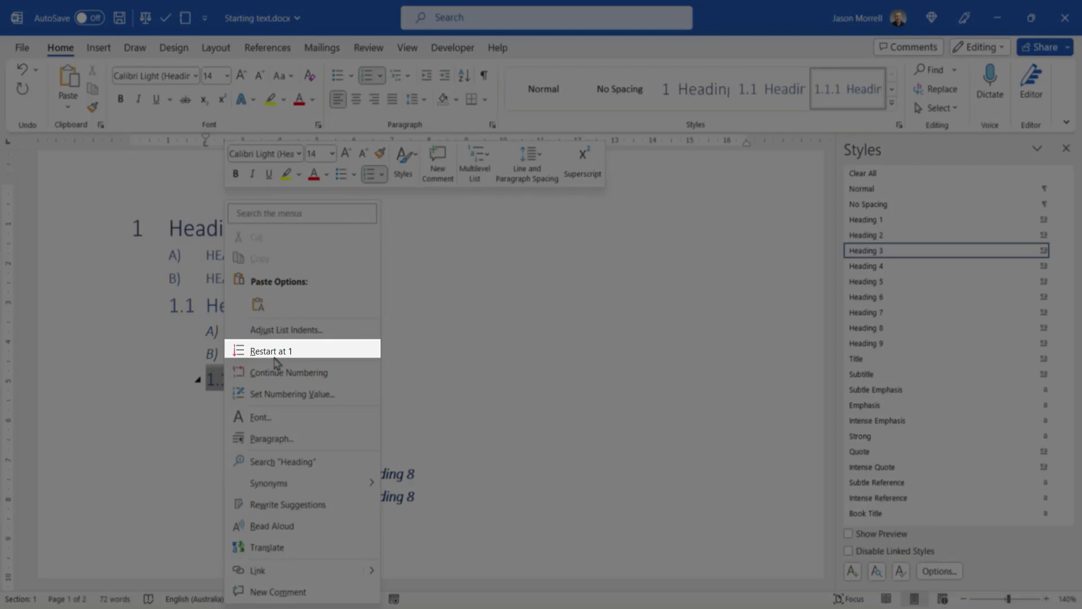
{"action": "left_click", "coordinate": [276, 352]}
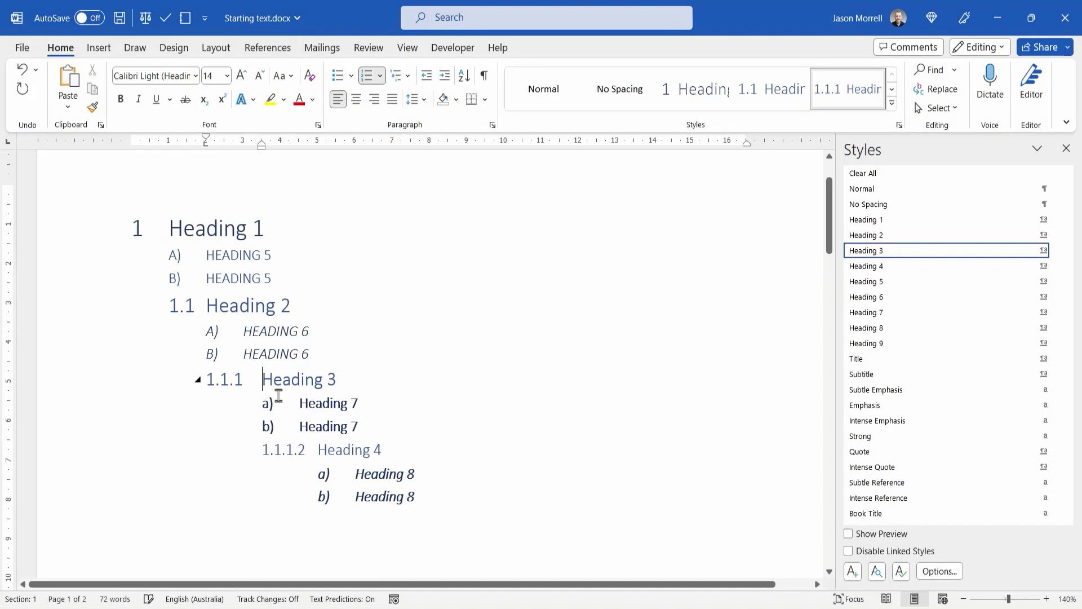
{"action": "left_click", "coordinate": [285, 449]}
{"action": "right_click", "coordinate": [285, 449]}
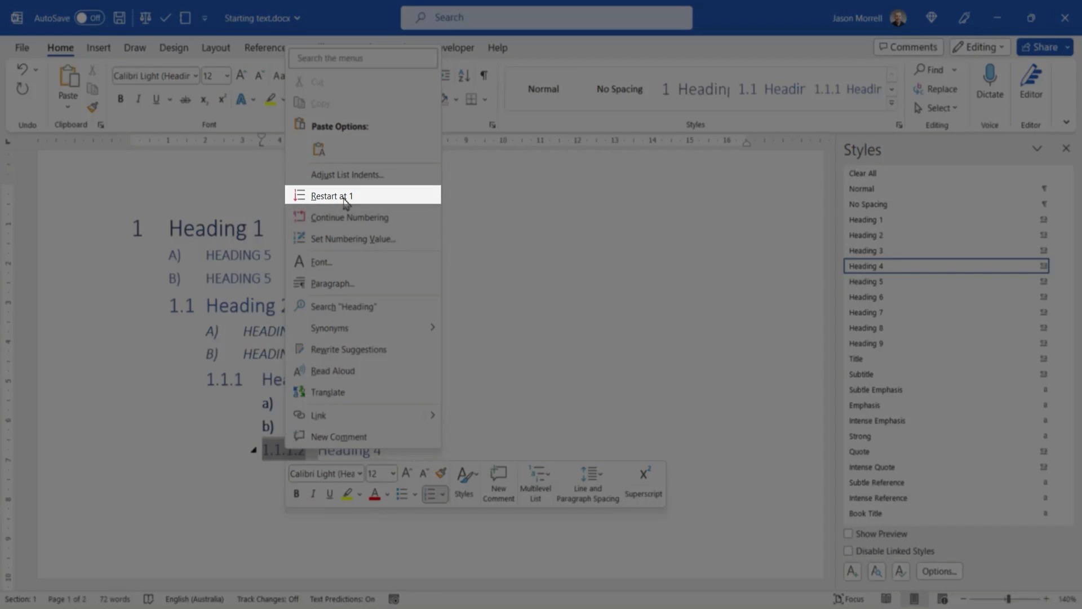
{"action": "left_click", "coordinate": [344, 198]}
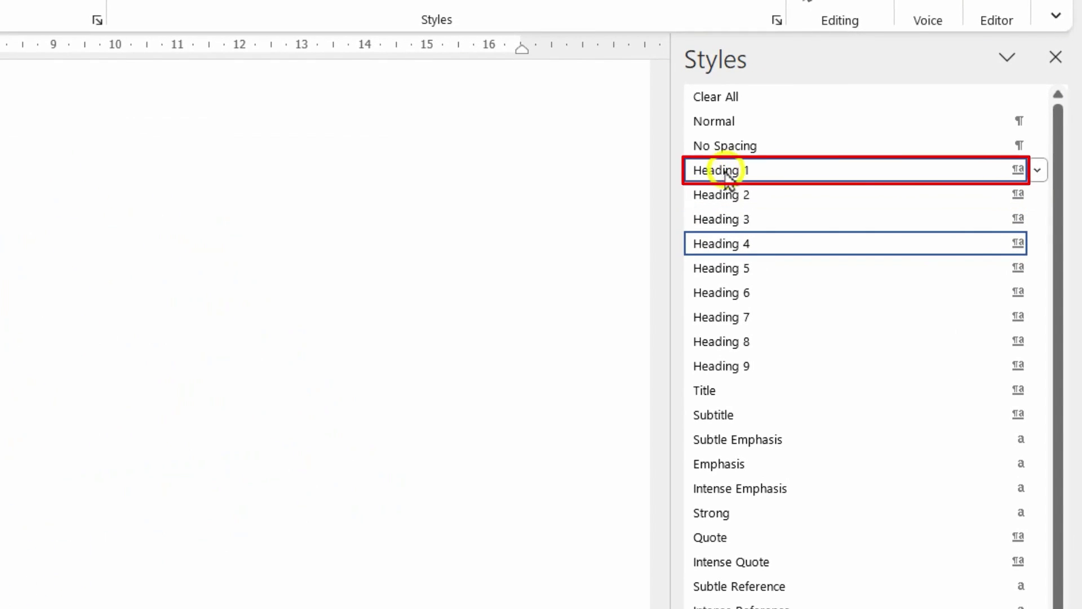
- Modify the Heading 1 style to 22 pt bold
{"action": "right_click", "coordinate": [730, 175]}
{"action": "left_click", "coordinate": [795, 235]}
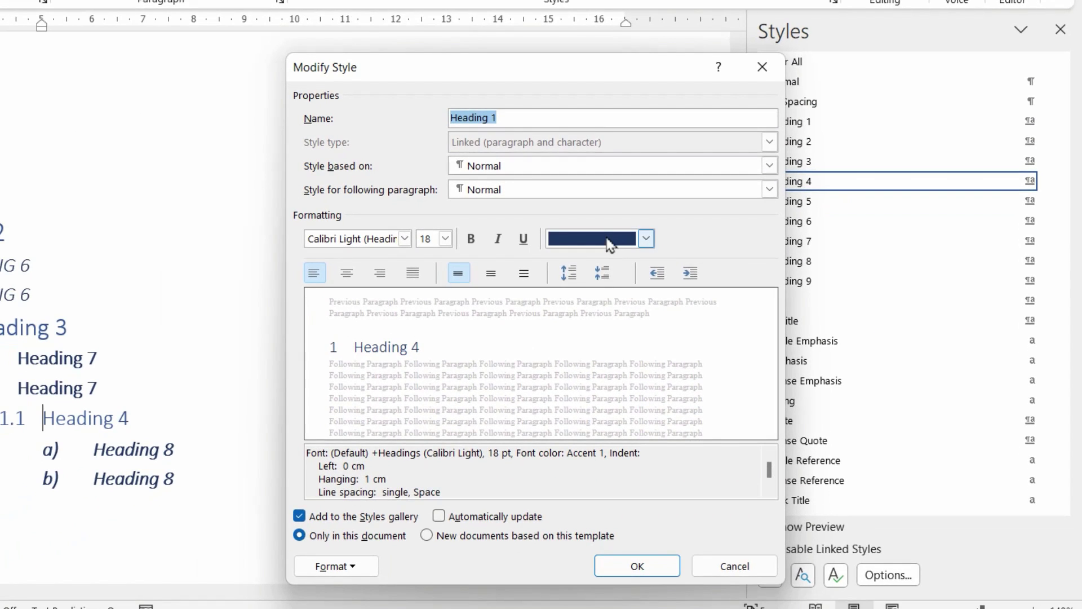
{"action": "left_click", "coordinate": [445, 238]}
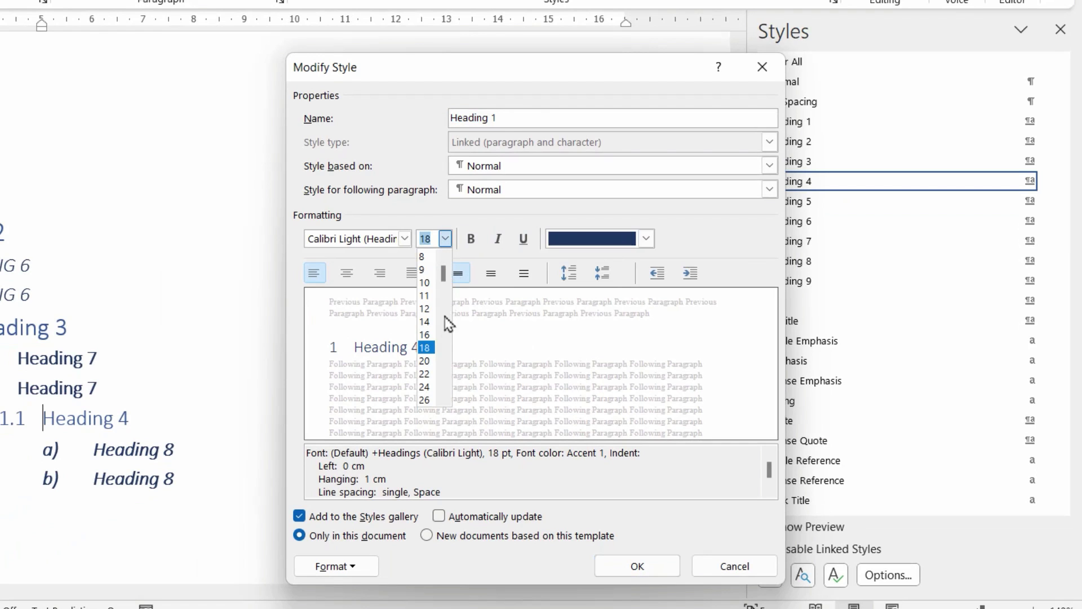
{"action": "left_click", "coordinate": [424, 373]}
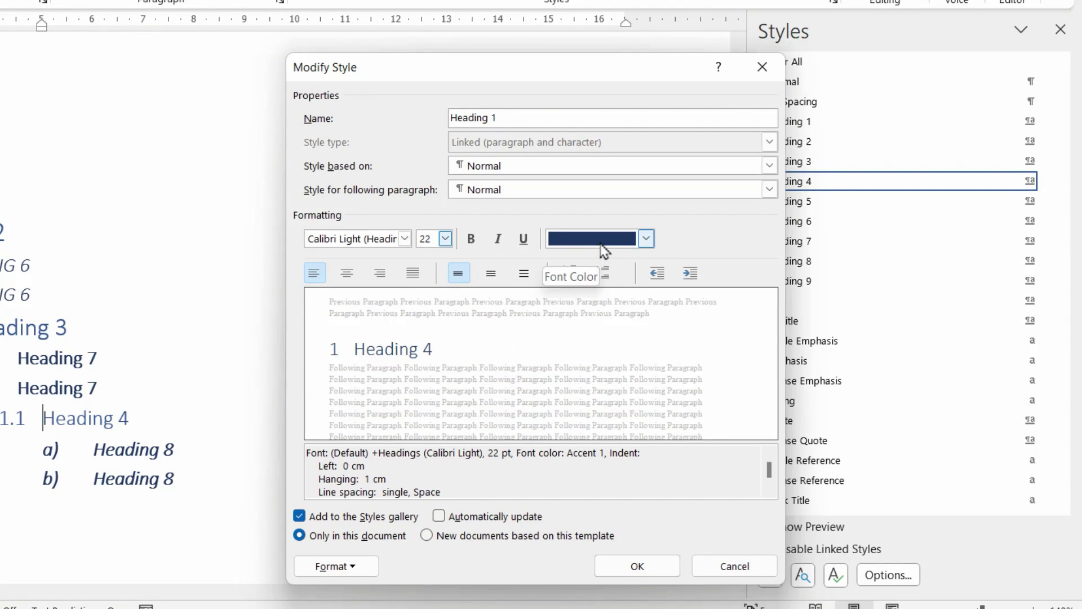
{"action": "left_click", "coordinate": [468, 239]}
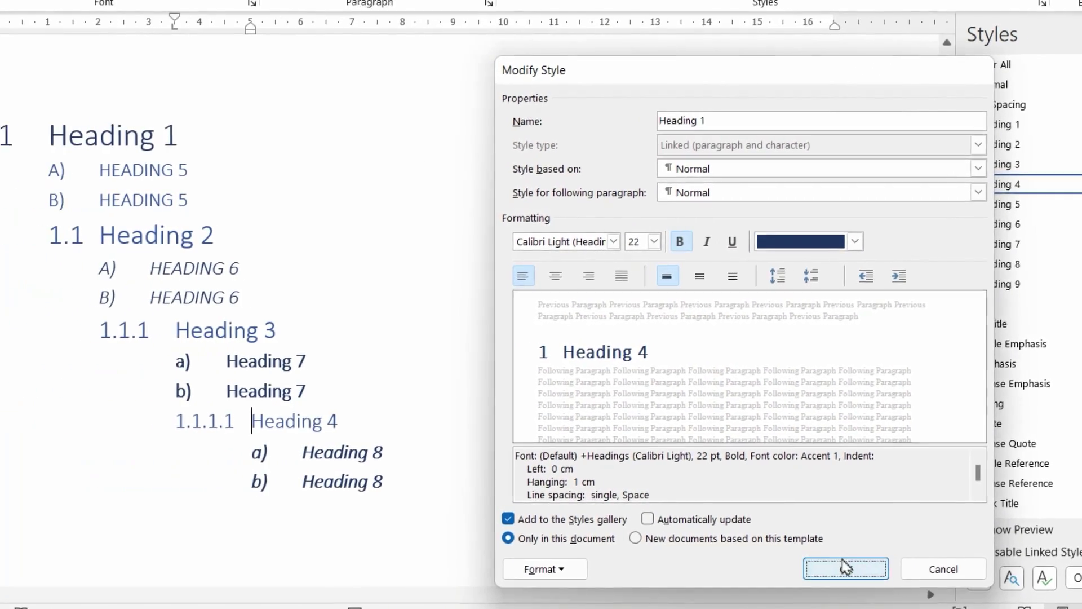
{"action": "left_click", "coordinate": [663, 566]}
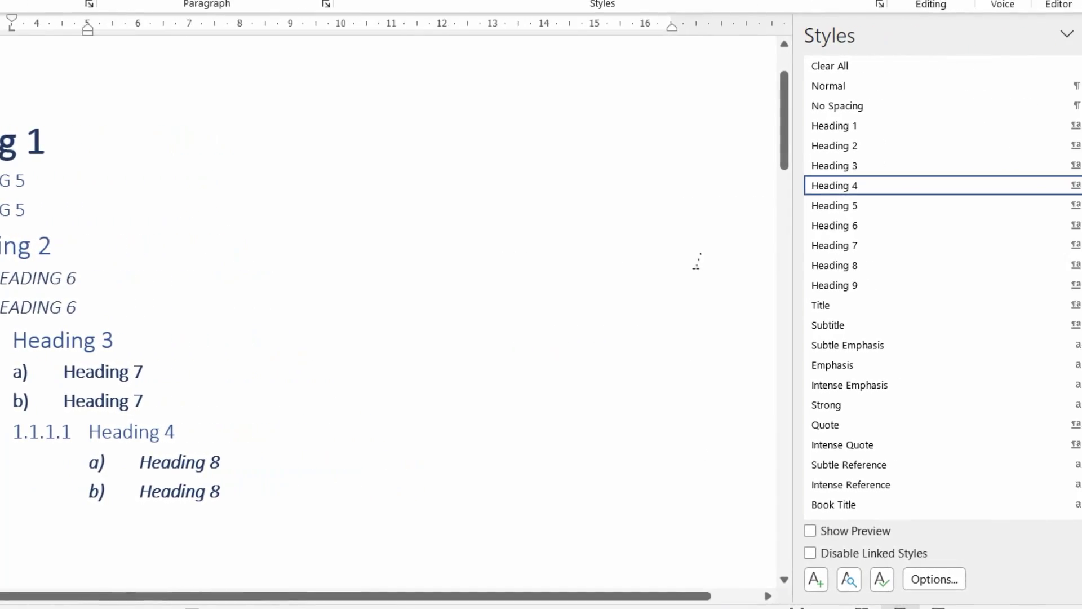
- Modify the Heading 2 style to 20 pt bold
{"action": "right_click", "coordinate": [804, 165]}
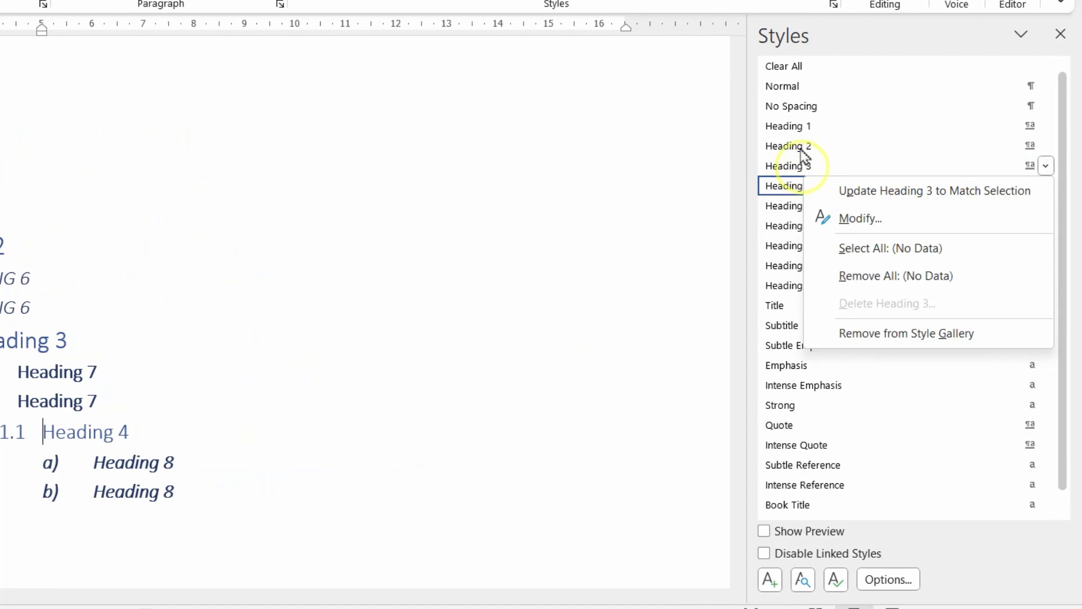
{"action": "key", "text": "Escape"}
{"action": "right_click", "coordinate": [803, 150]}
{"action": "left_click", "coordinate": [834, 198]}
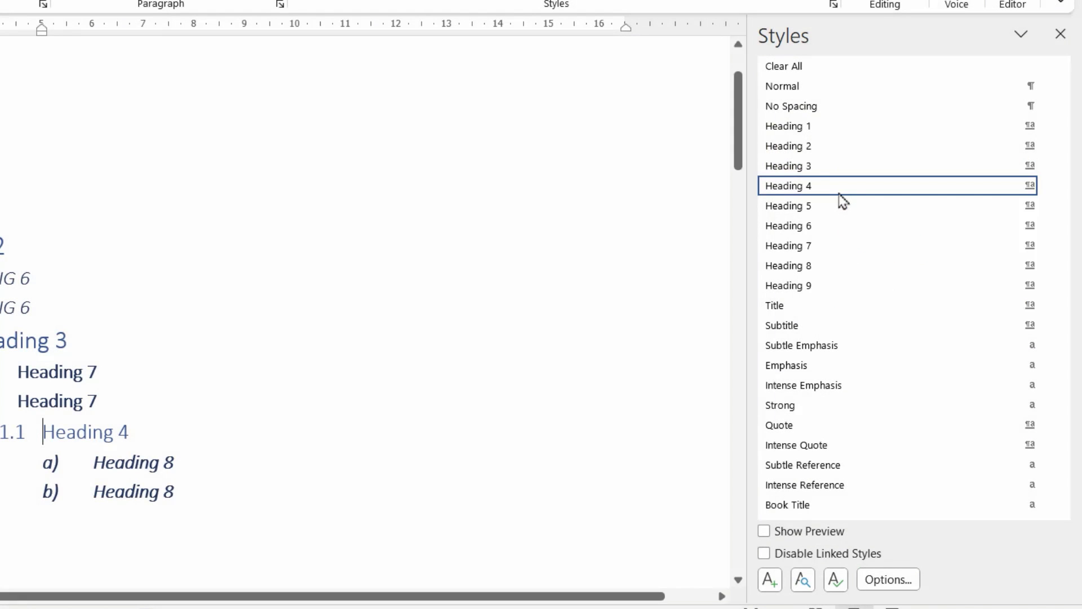
{"action": "left_click", "coordinate": [446, 243]}
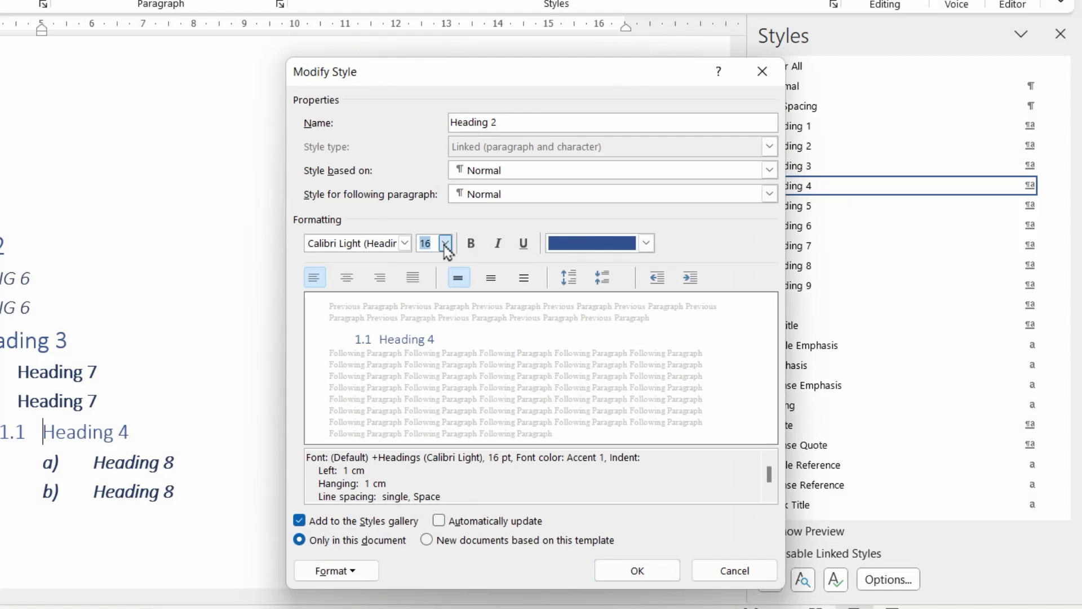
{"action": "left_click", "coordinate": [426, 366]}
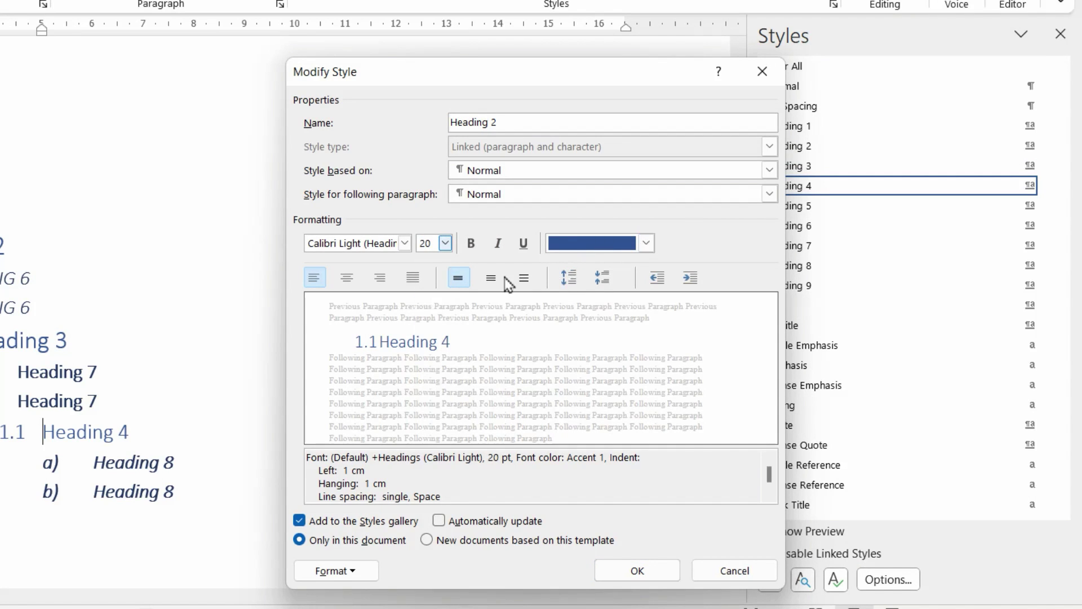
{"action": "left_click", "coordinate": [472, 244]}
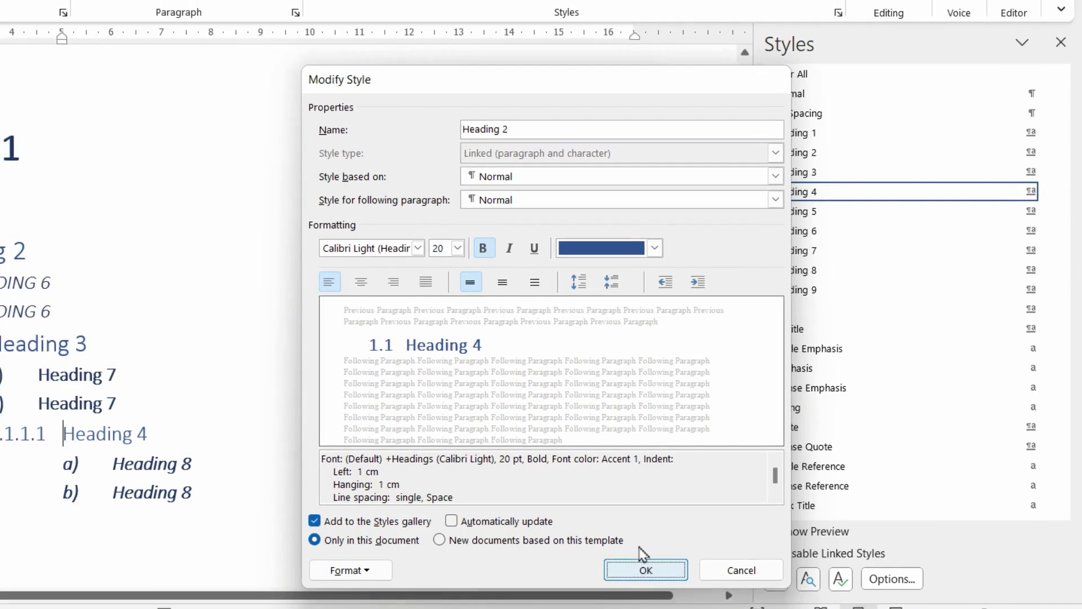
{"action": "left_click", "coordinate": [642, 573]}
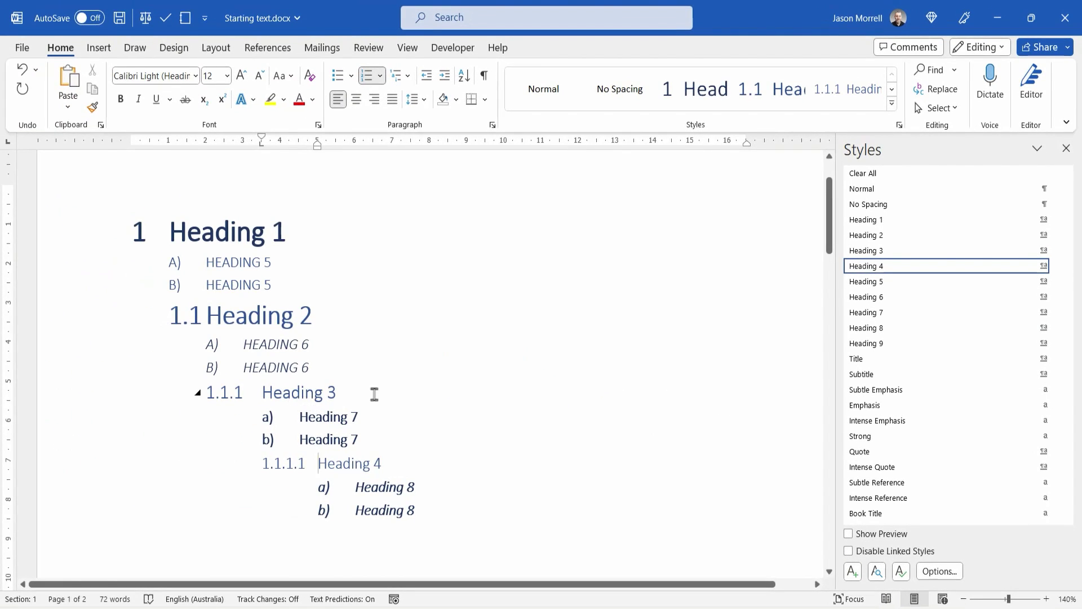
- Modify the Heading 3 style to 18 pt
{"action": "right_click", "coordinate": [859, 250]}
{"action": "left_click", "coordinate": [902, 290]}
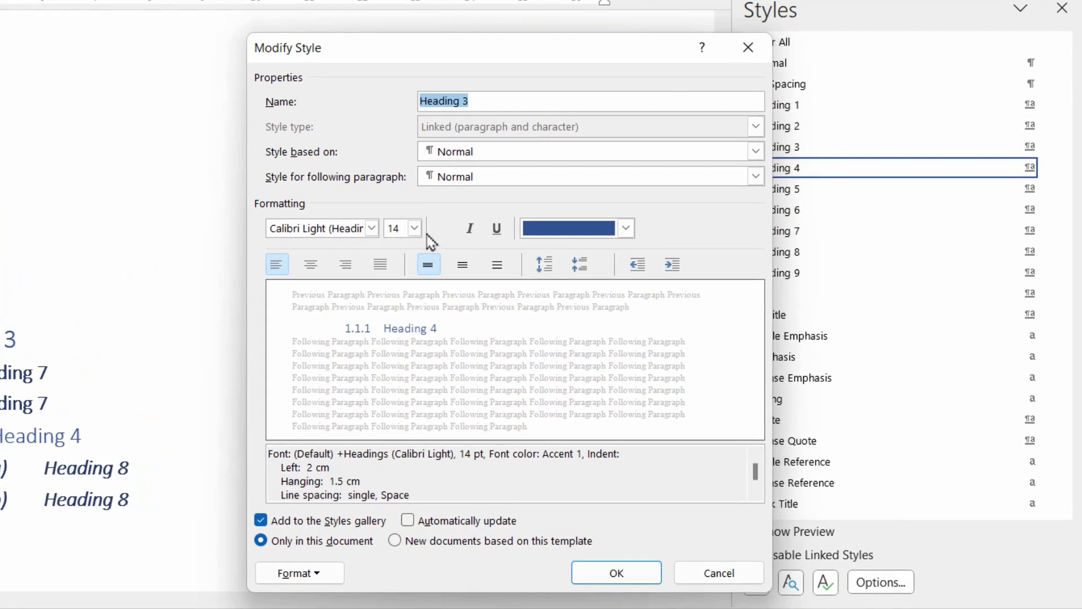
{"action": "left_click", "coordinate": [415, 228]}
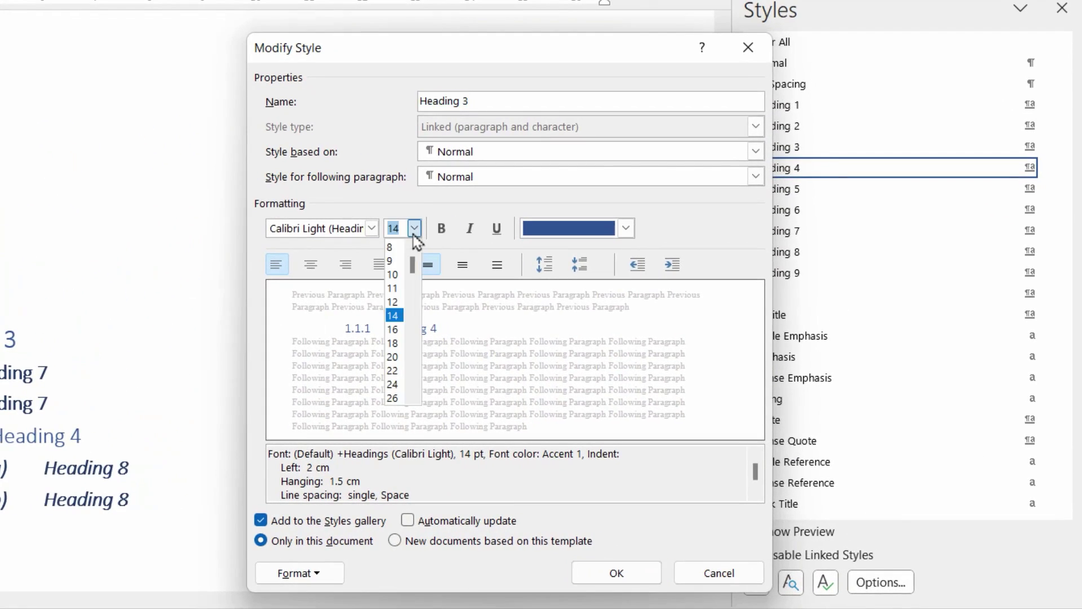
{"action": "left_click", "coordinate": [395, 342]}
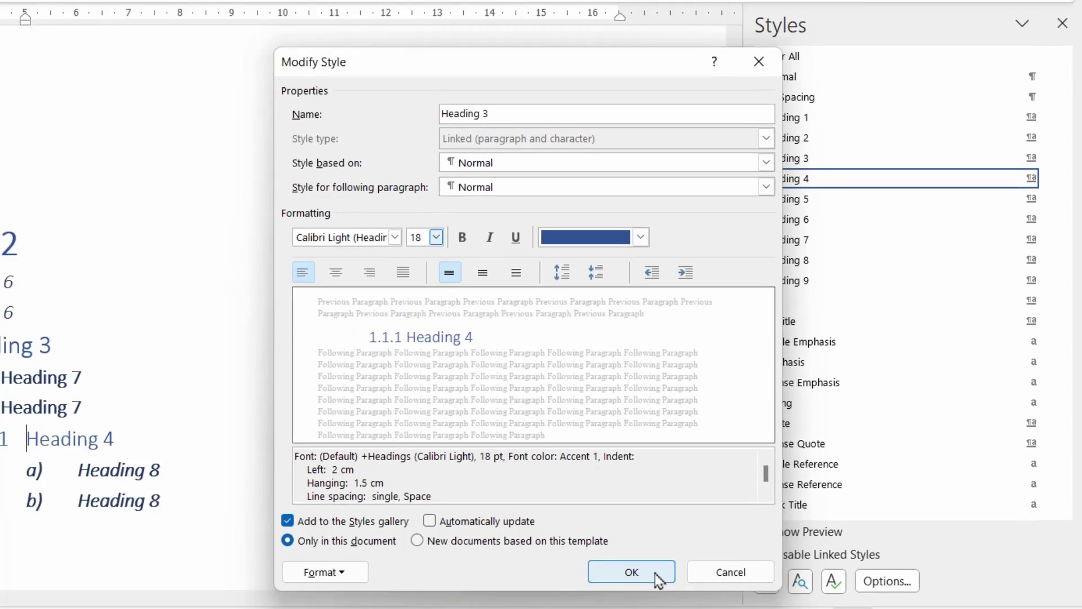
{"action": "left_click", "coordinate": [617, 573]}
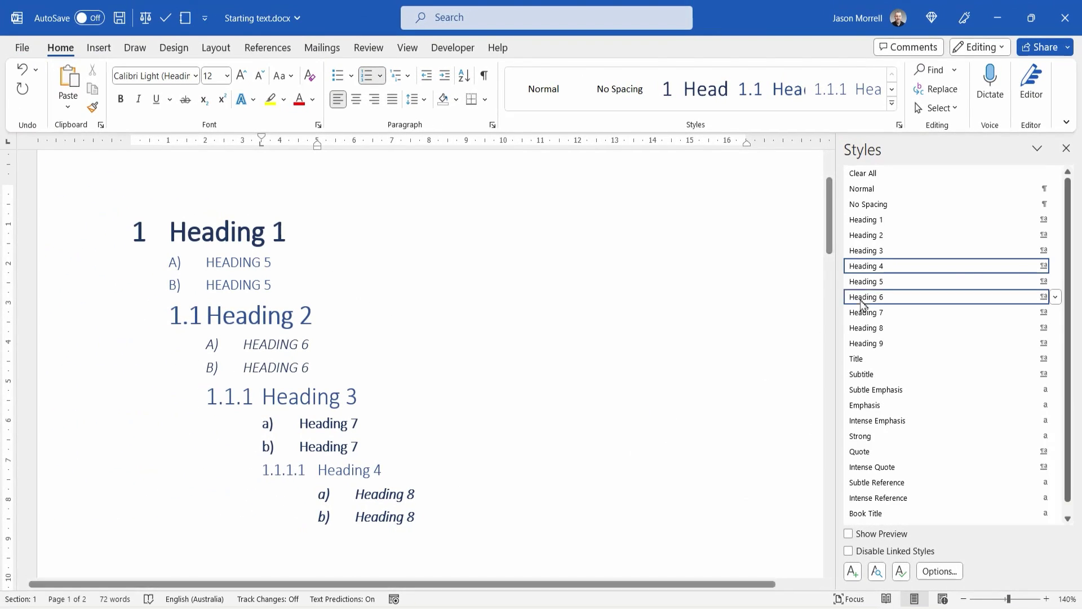
- Modify the Heading 4 style to 16 pt
{"action": "right_click", "coordinate": [879, 265]}
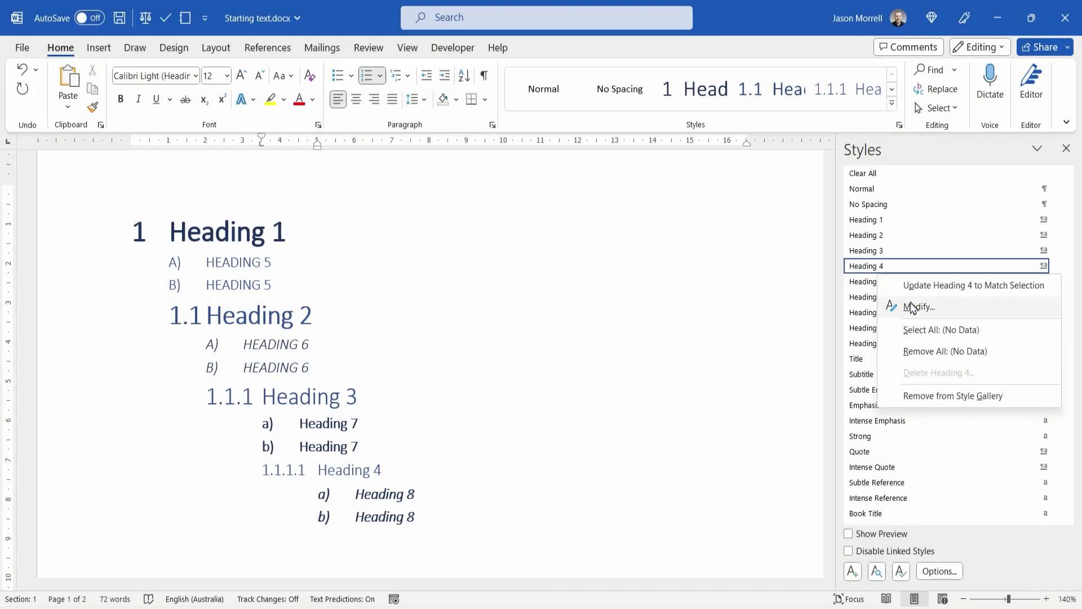
{"action": "left_click", "coordinate": [919, 306]}
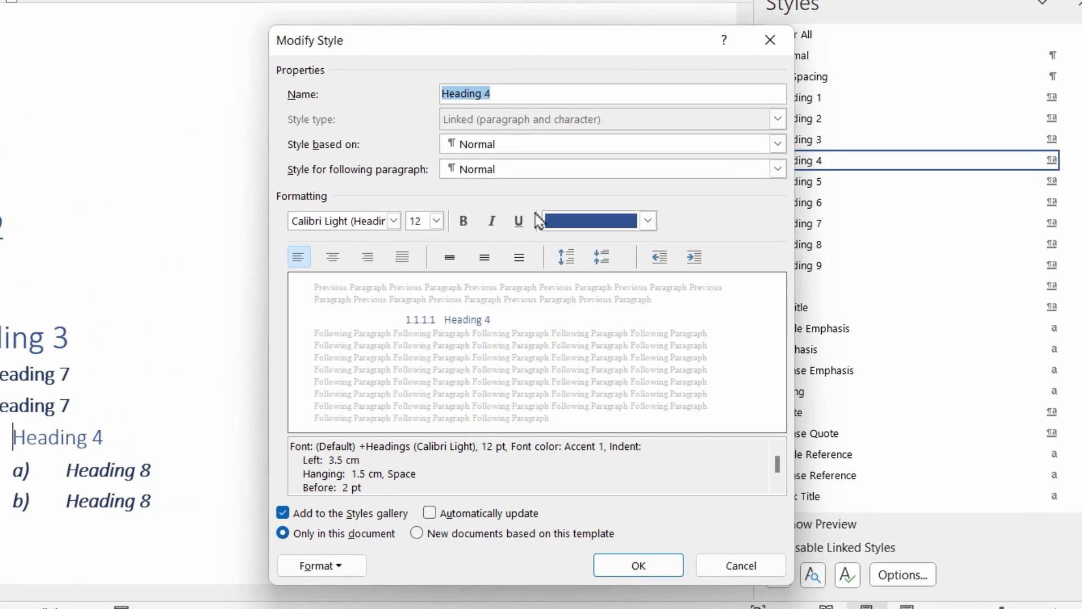
{"action": "left_click", "coordinate": [437, 220]}
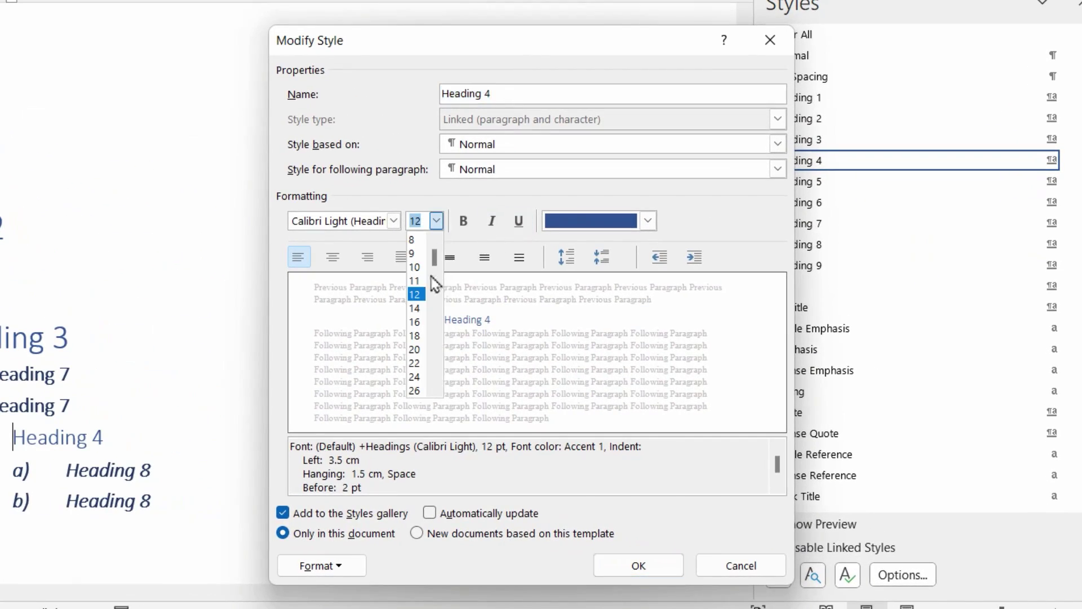
{"action": "left_click", "coordinate": [416, 318]}
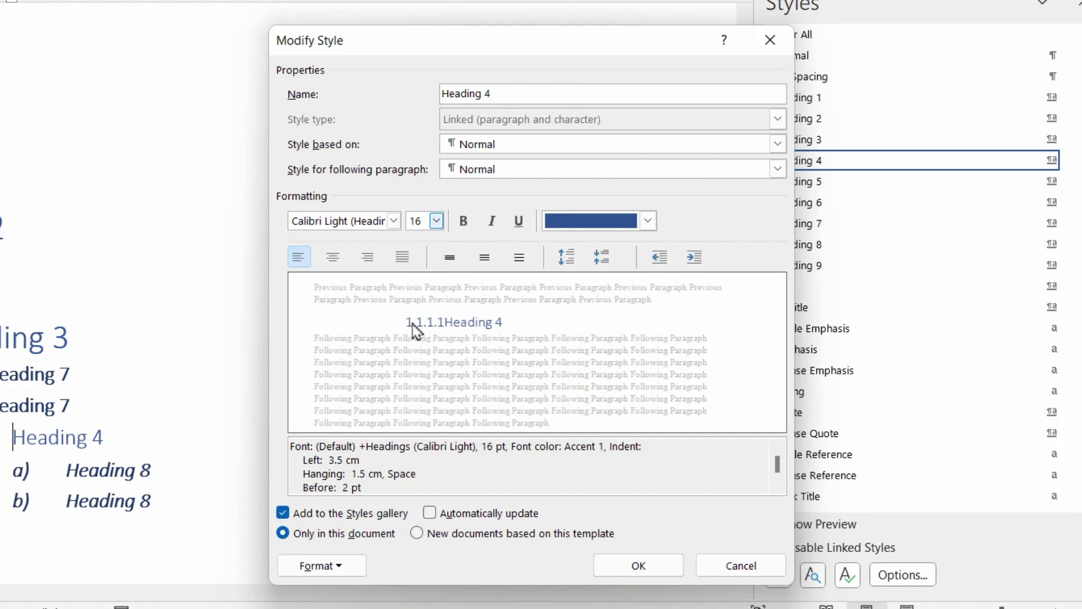
{"action": "left_click", "coordinate": [636, 567]}
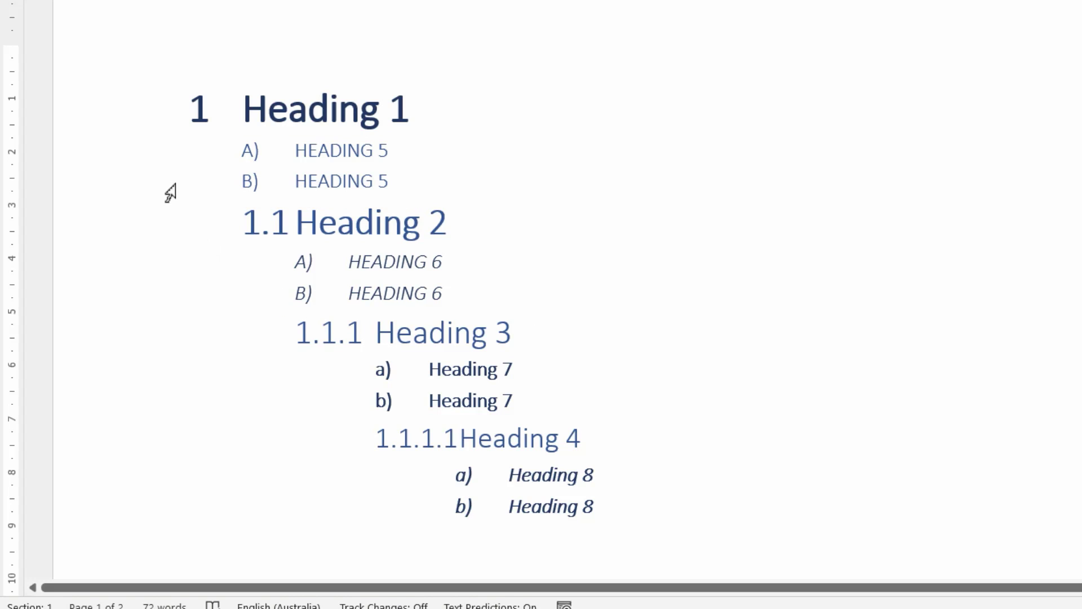
- Turn off All caps in the Heading 5 style's font settings
{"action": "key", "text": "ctrl+alt+shift+s"}
{"action": "mouse_move", "coordinate": [804, 282]}
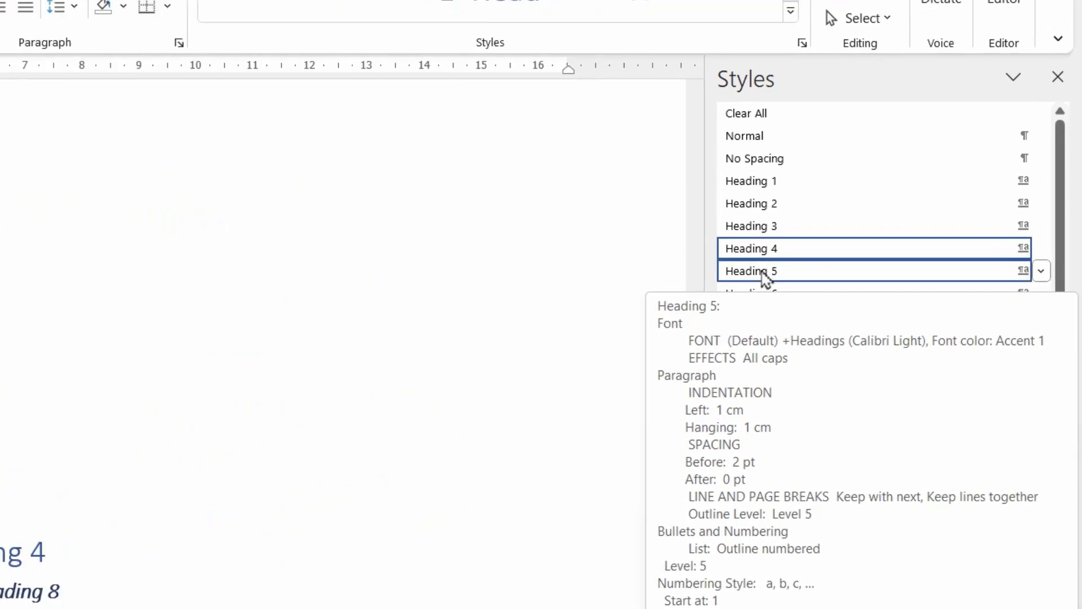
{"action": "right_click", "coordinate": [767, 277]}
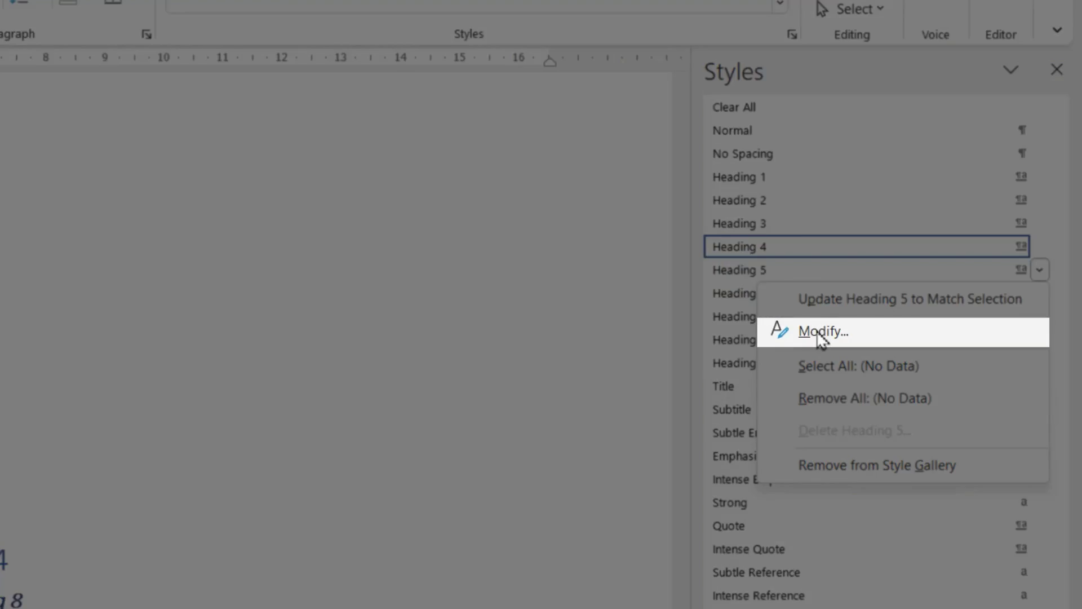
{"action": "left_click", "coordinate": [823, 332]}
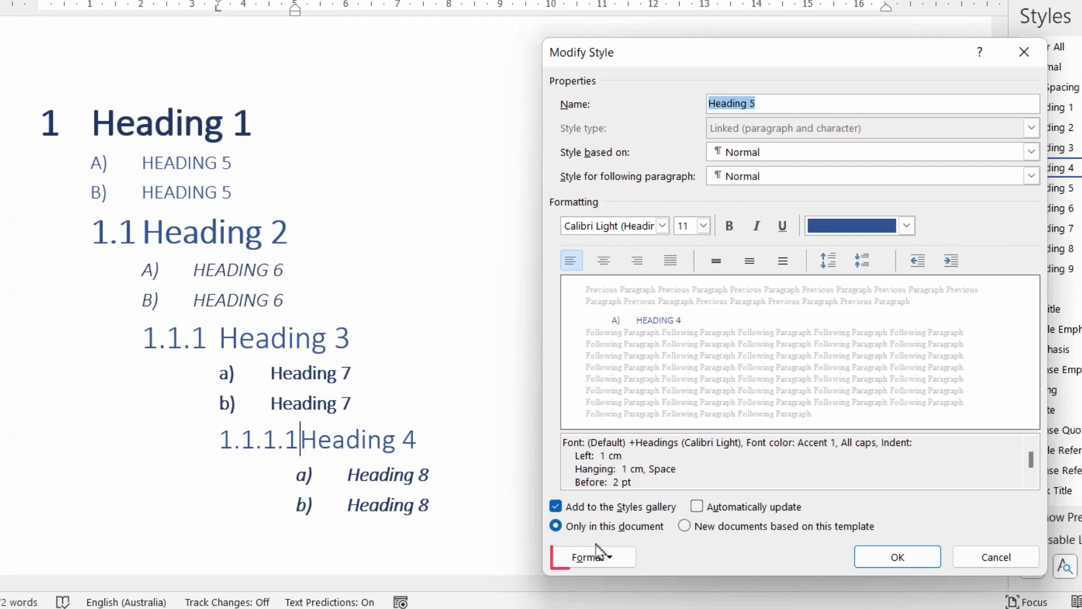
{"action": "left_click", "coordinate": [593, 555]}
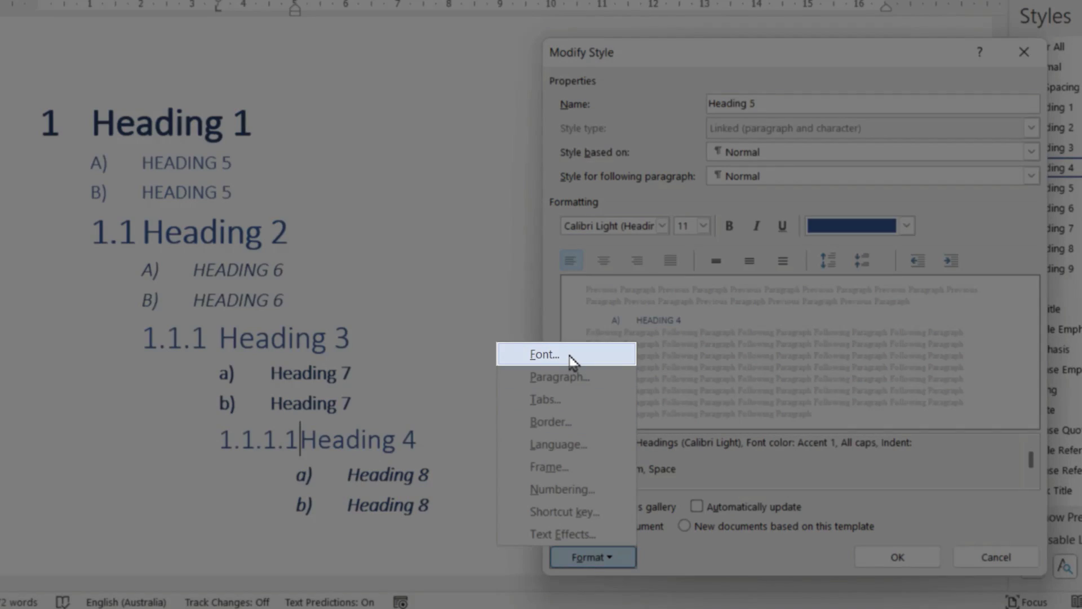
{"action": "left_click", "coordinate": [570, 356]}
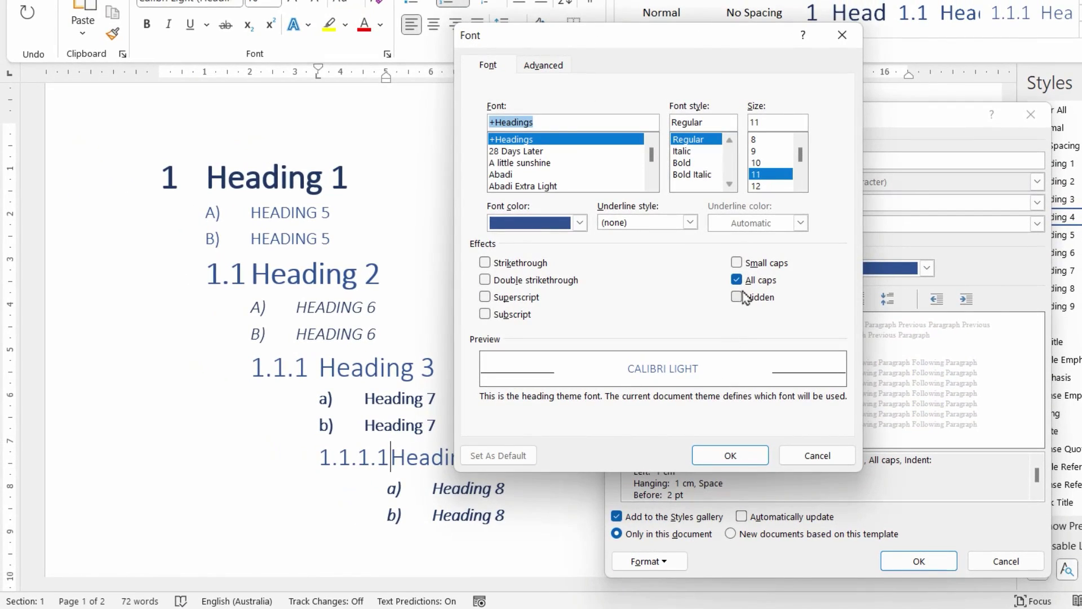
{"action": "left_click", "coordinate": [737, 281]}
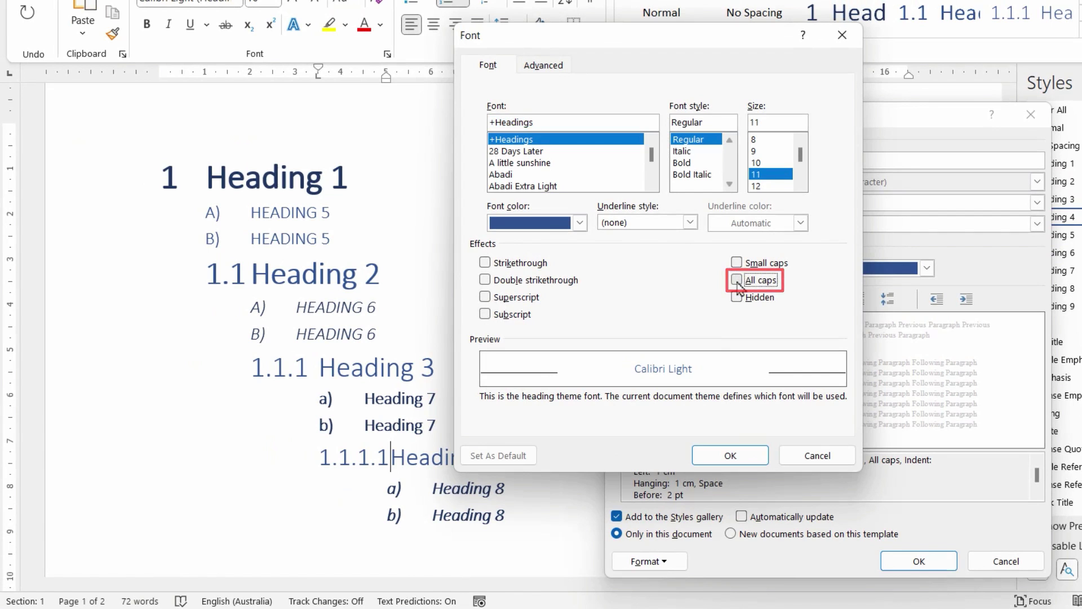
{"action": "left_click", "coordinate": [729, 455]}
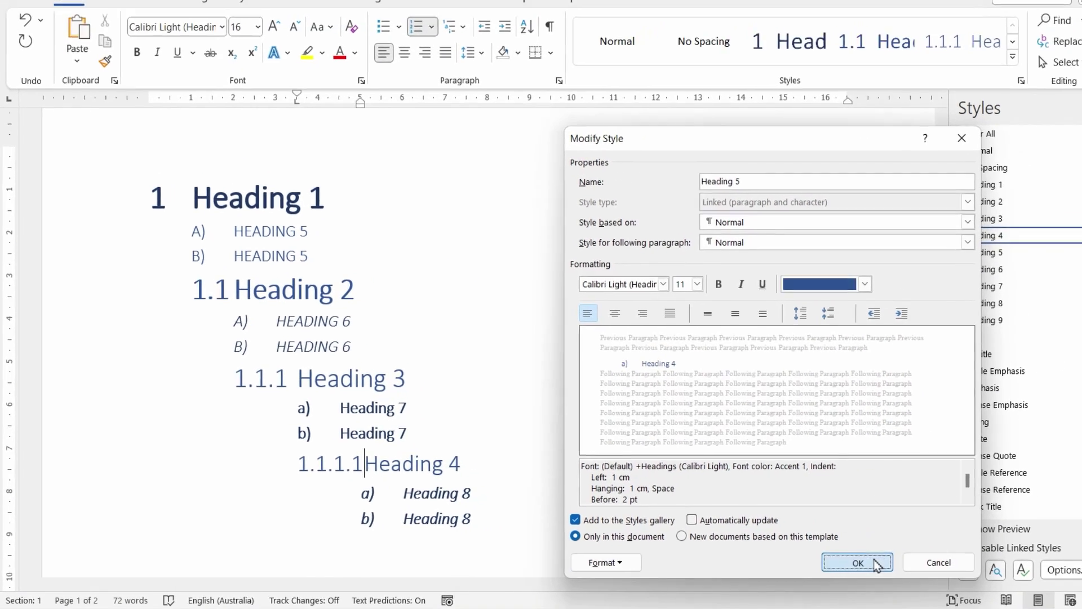
{"action": "left_click", "coordinate": [937, 561]}
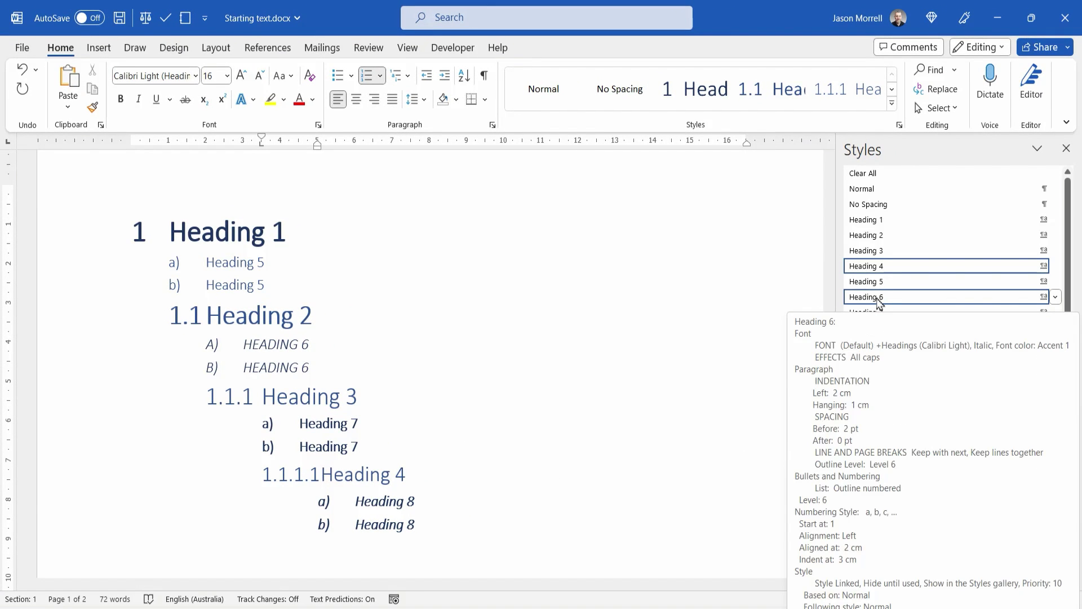
- Remove italic and All caps from the Heading 6 style
{"action": "right_click", "coordinate": [879, 303]}
{"action": "left_click", "coordinate": [908, 337]}
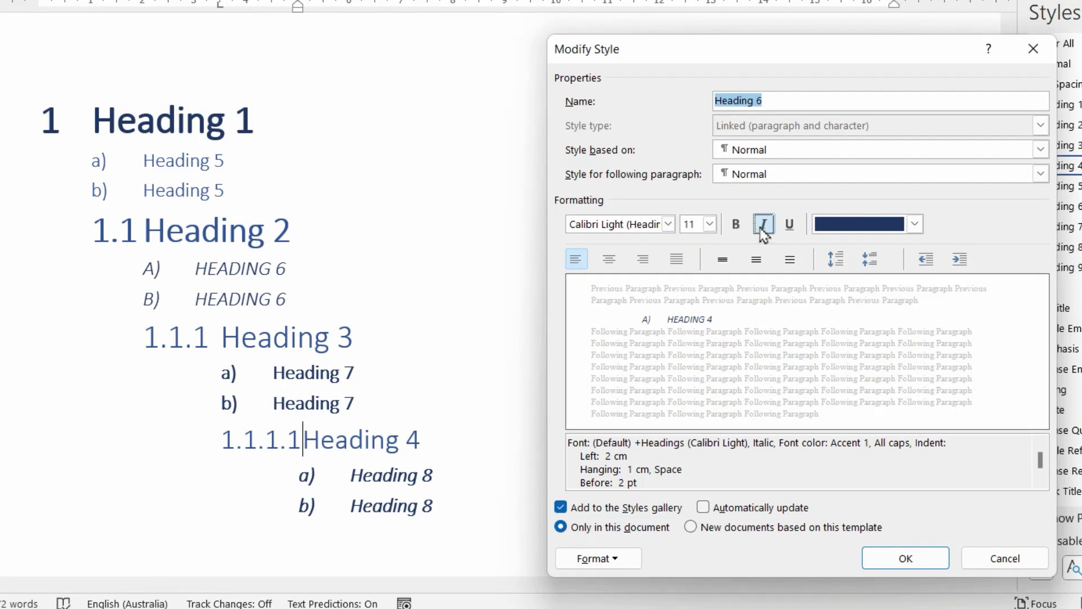
{"action": "left_click", "coordinate": [764, 224]}
{"action": "left_click", "coordinate": [612, 558]}
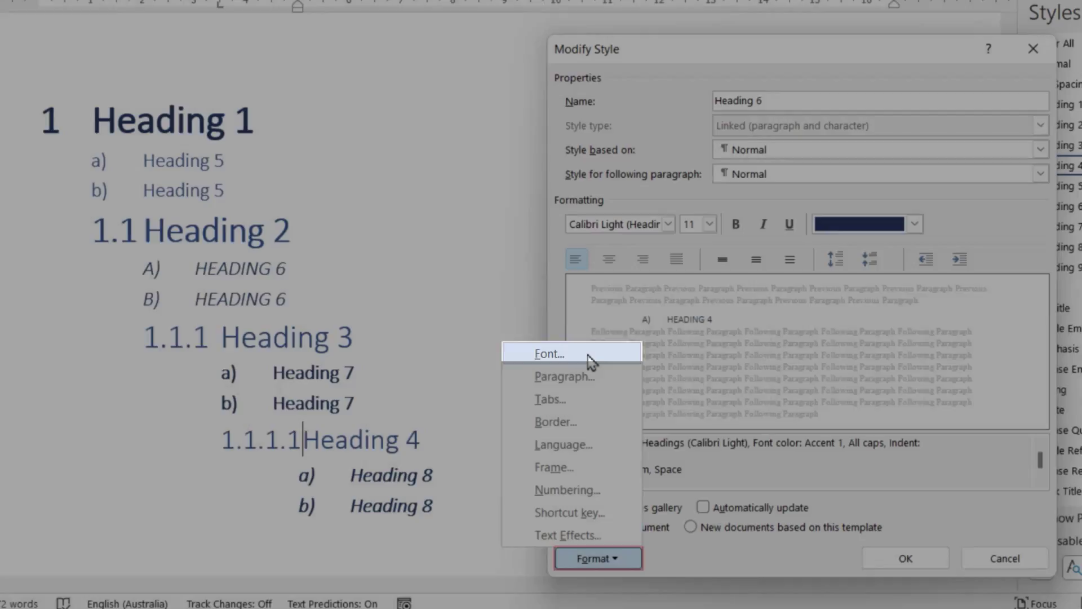
{"action": "left_click", "coordinate": [524, 355]}
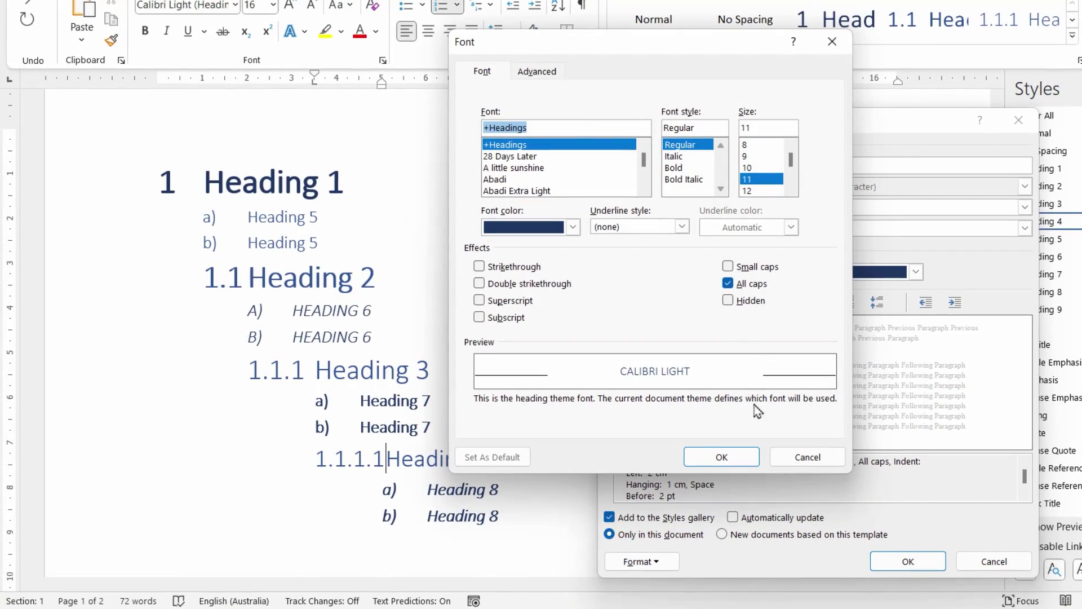
{"action": "left_click", "coordinate": [738, 284]}
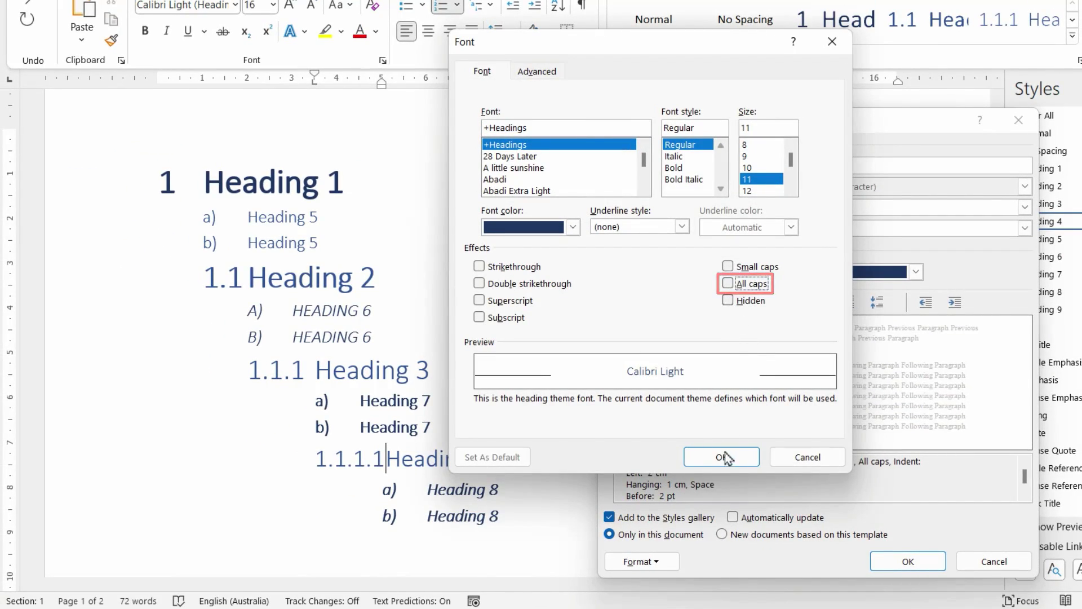
{"action": "left_click", "coordinate": [724, 457]}
{"action": "left_click", "coordinate": [905, 561]}
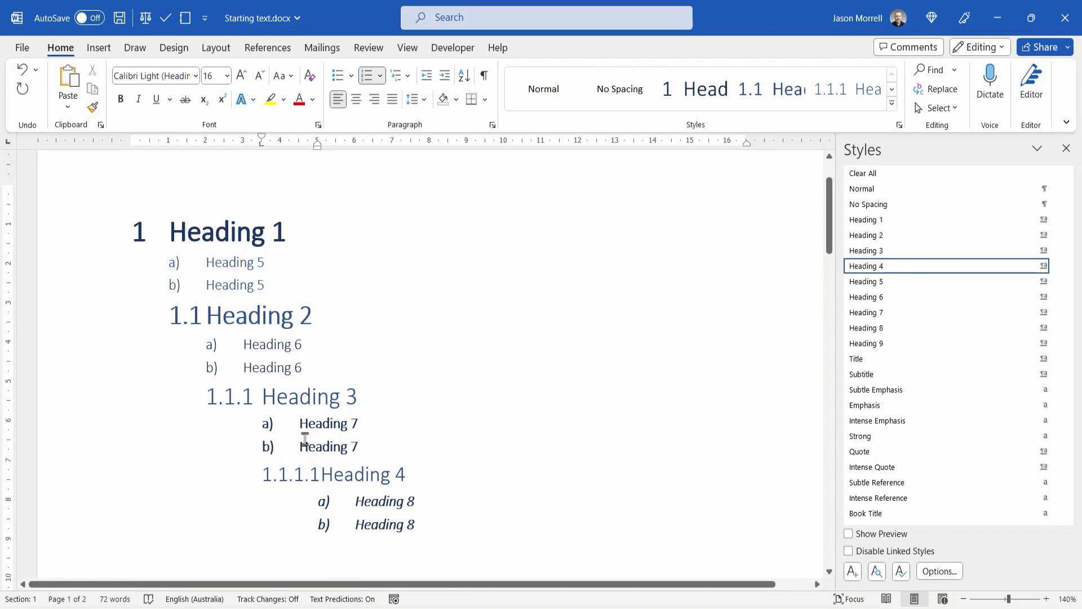
- Remove bold from the Heading 7 style
{"action": "right_click", "coordinate": [876, 312]}
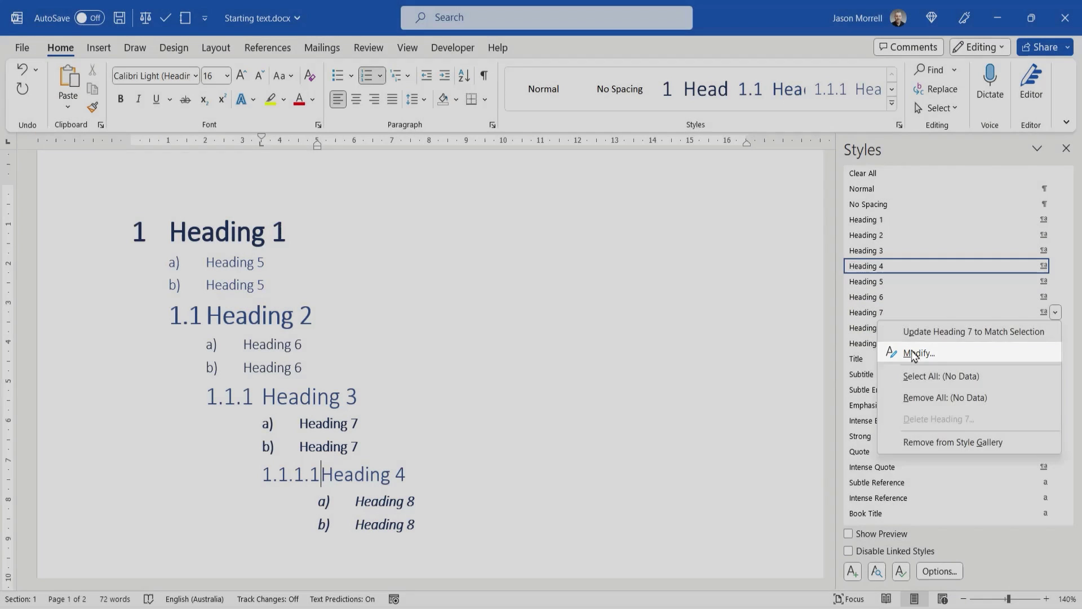
{"action": "left_click", "coordinate": [917, 352]}
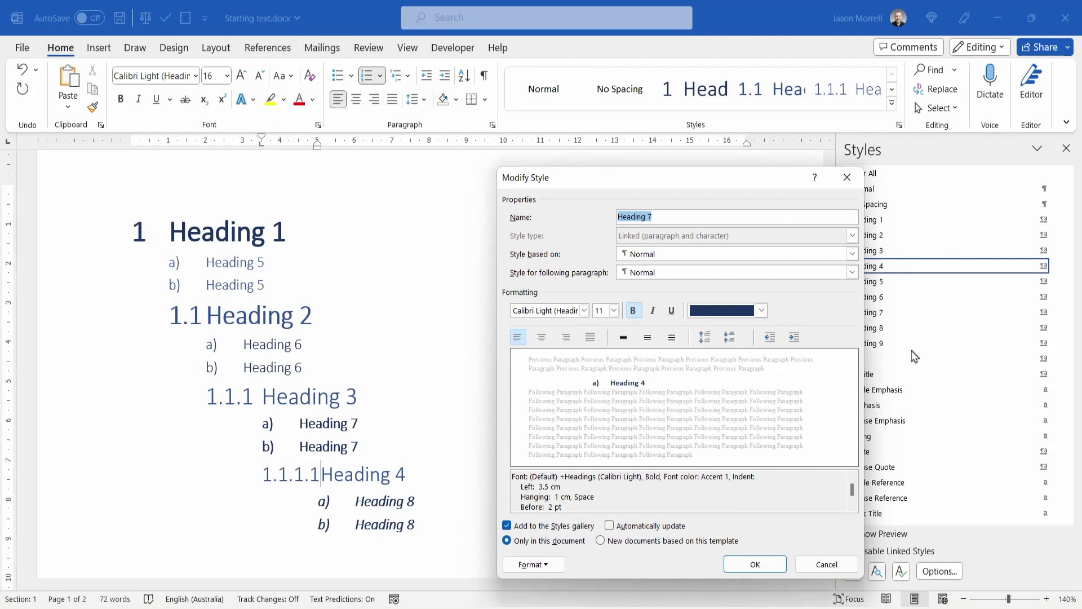
{"action": "left_click", "coordinate": [633, 310]}
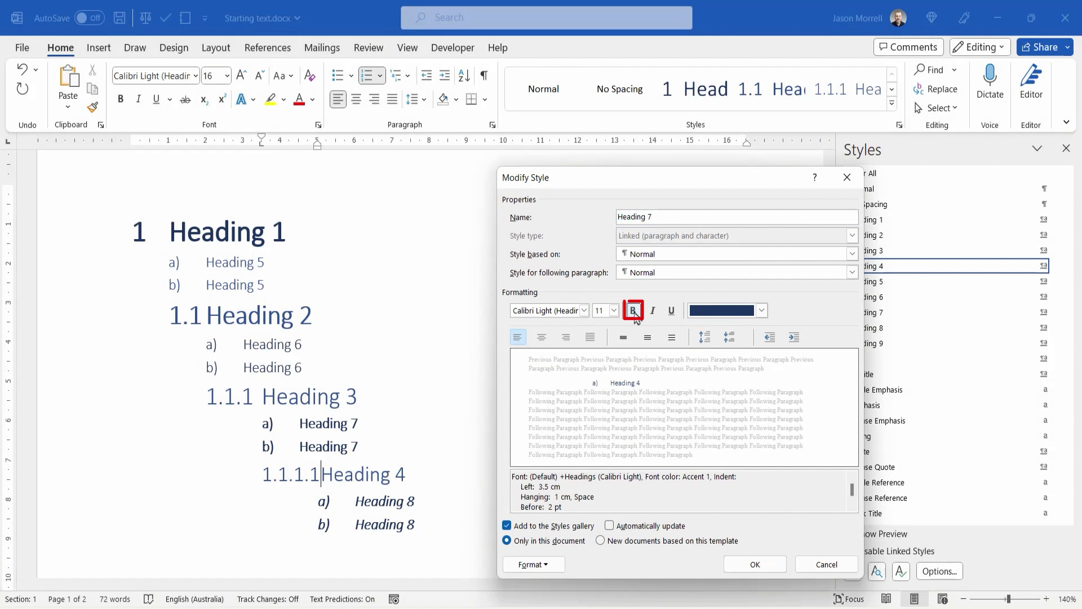
{"action": "left_click", "coordinate": [755, 565]}
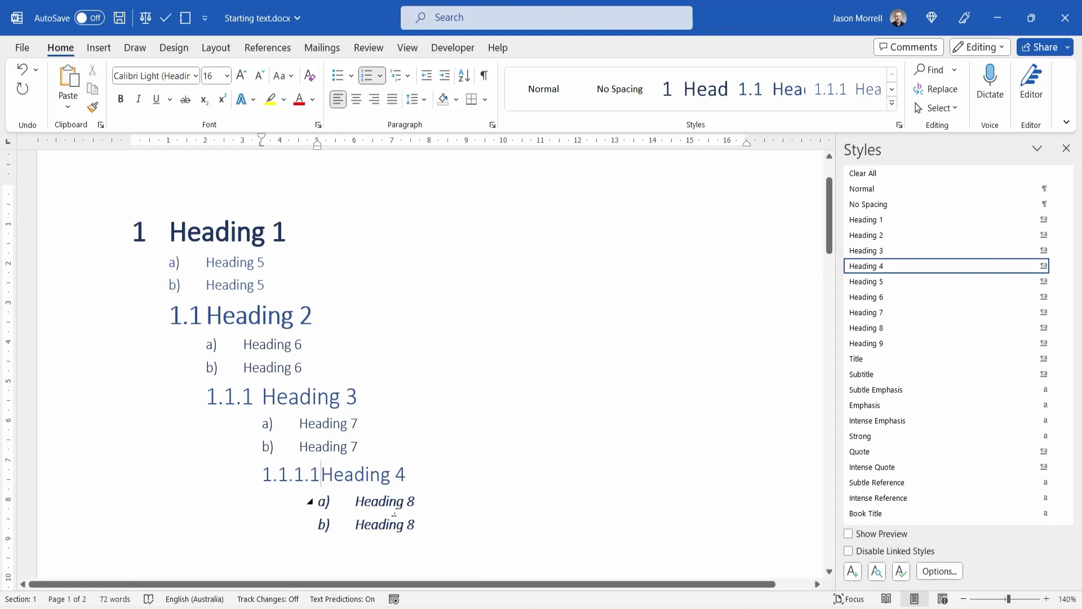
- Remove bold and italic from the Heading 8 style
{"action": "right_click", "coordinate": [884, 333]}
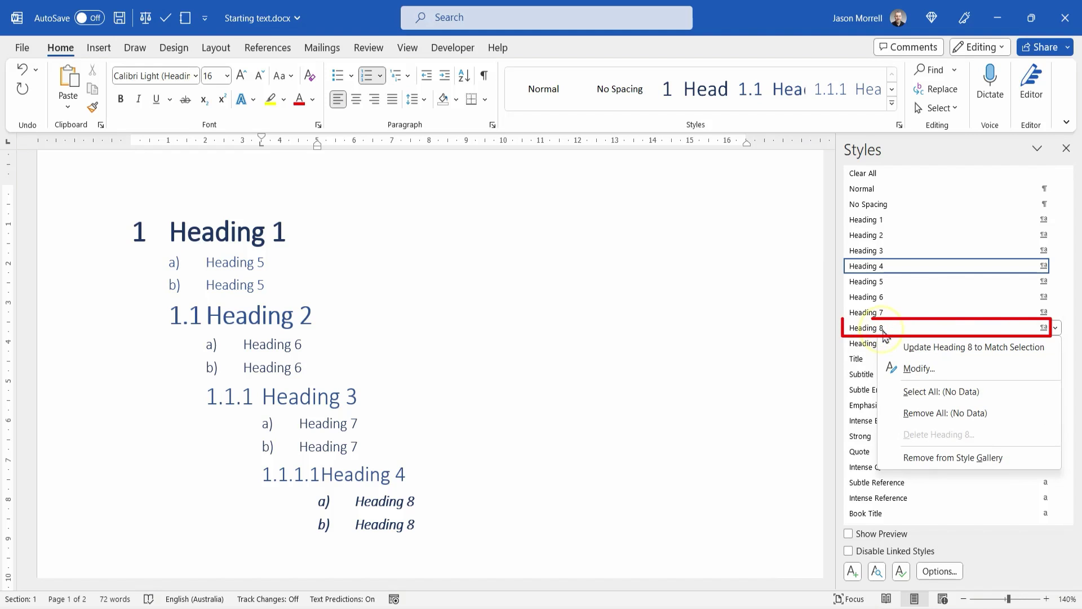
{"action": "left_click", "coordinate": [914, 367]}
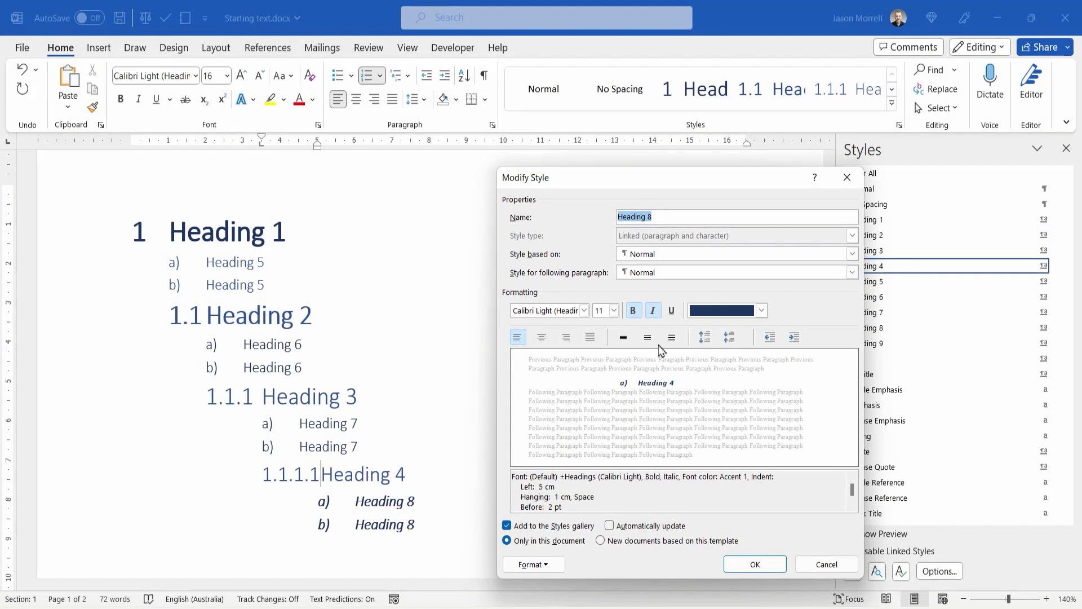
{"action": "left_click", "coordinate": [633, 311]}
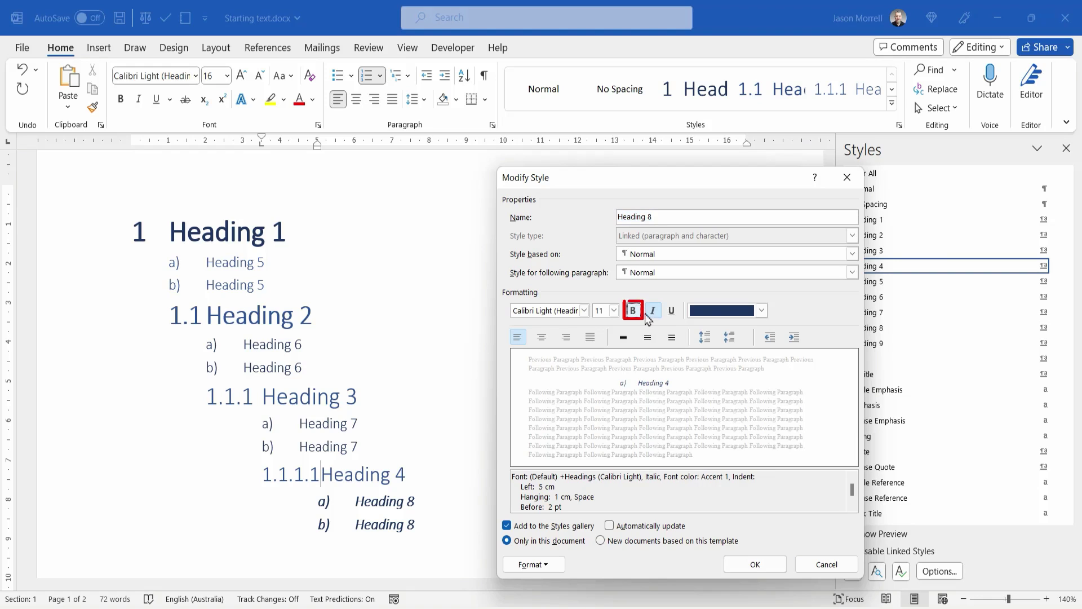
{"action": "left_click", "coordinate": [653, 310]}
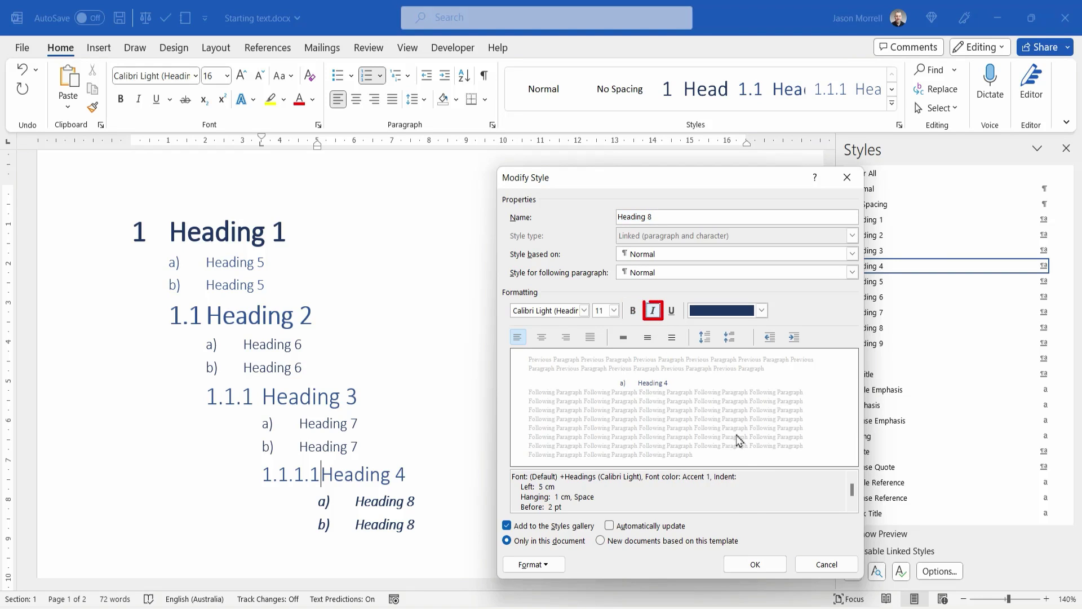
{"action": "left_click", "coordinate": [755, 564]}
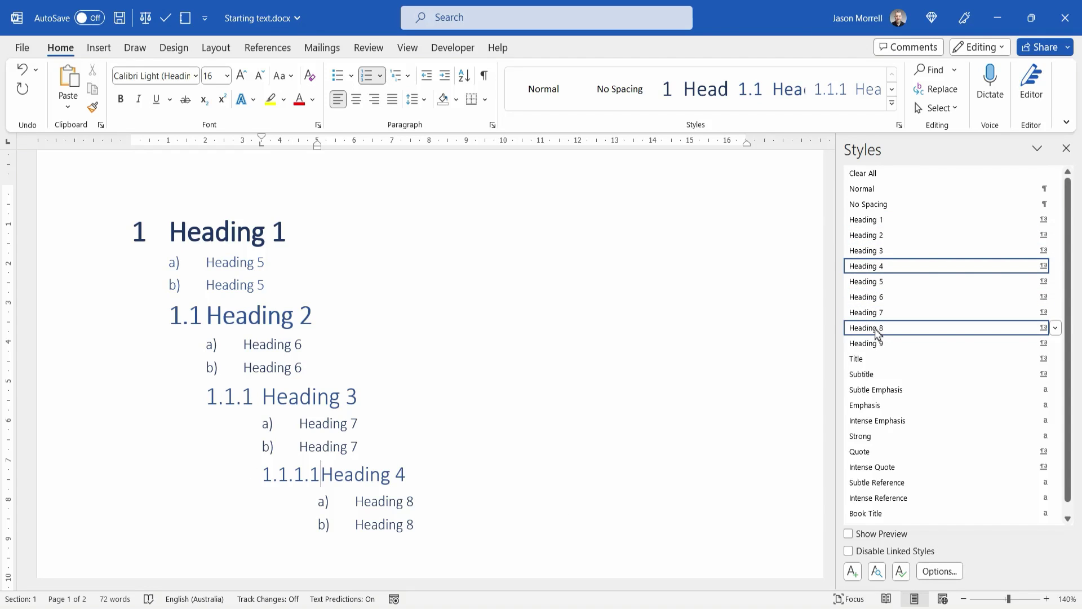
{"action": "mouse_move", "coordinate": [877, 333]}
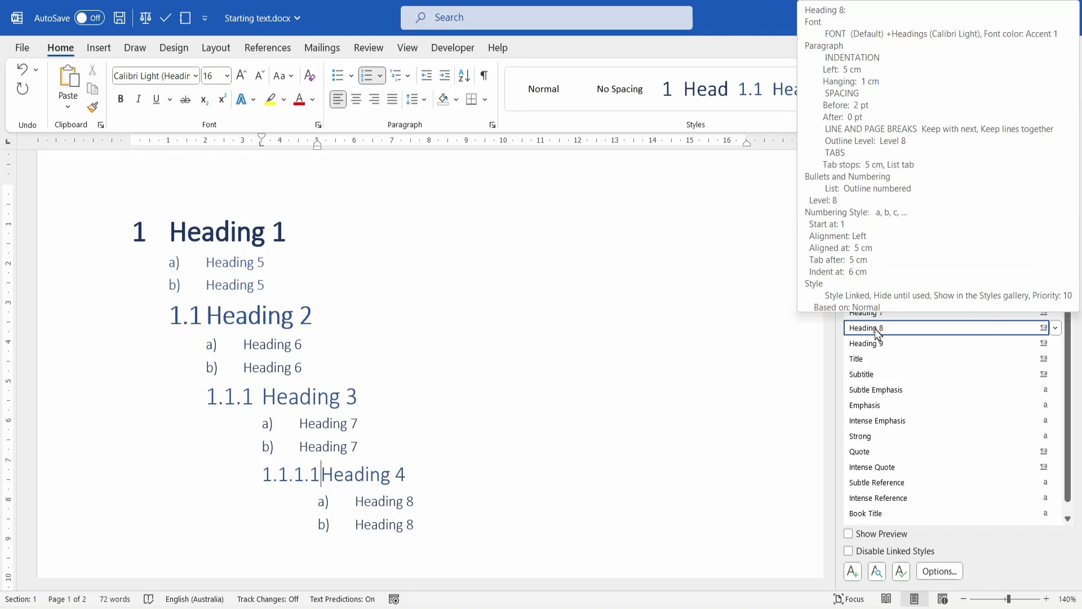